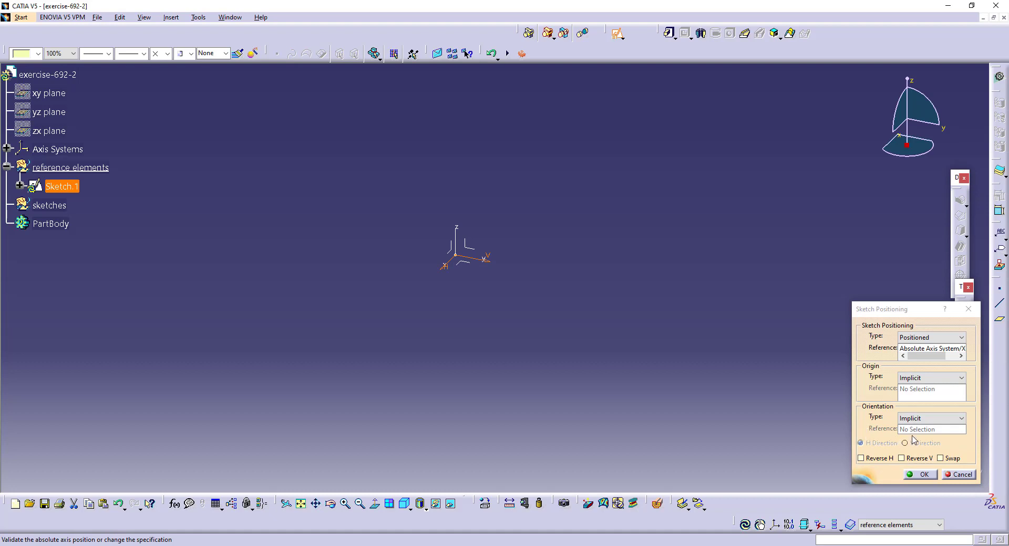
# Step: Orient the positioned sketch with V reversed and the axes swapped, and open it for editing
pyautogui.click(939, 459)
pyautogui.click(918, 475)
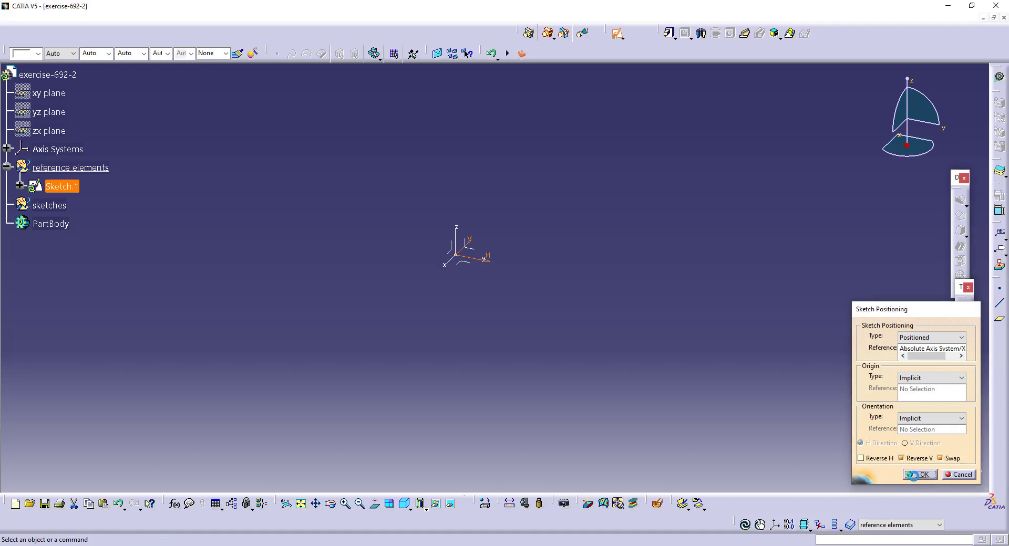
# Step: Draw four nested circles centred on the sketch origin, with diameters of about 158, 131, 101 and 75 mm
pyautogui.click(552, 35)
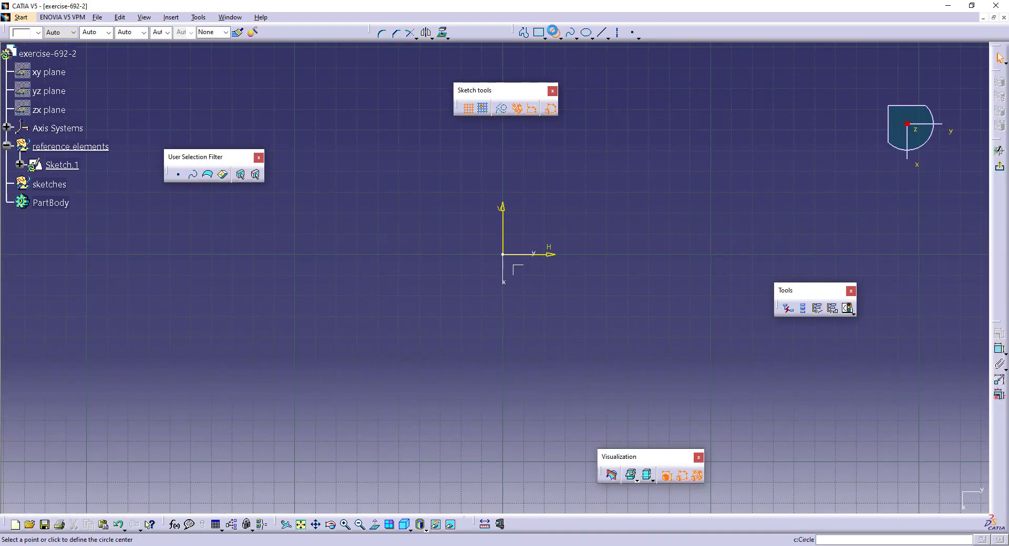
pyautogui.click(503, 255)
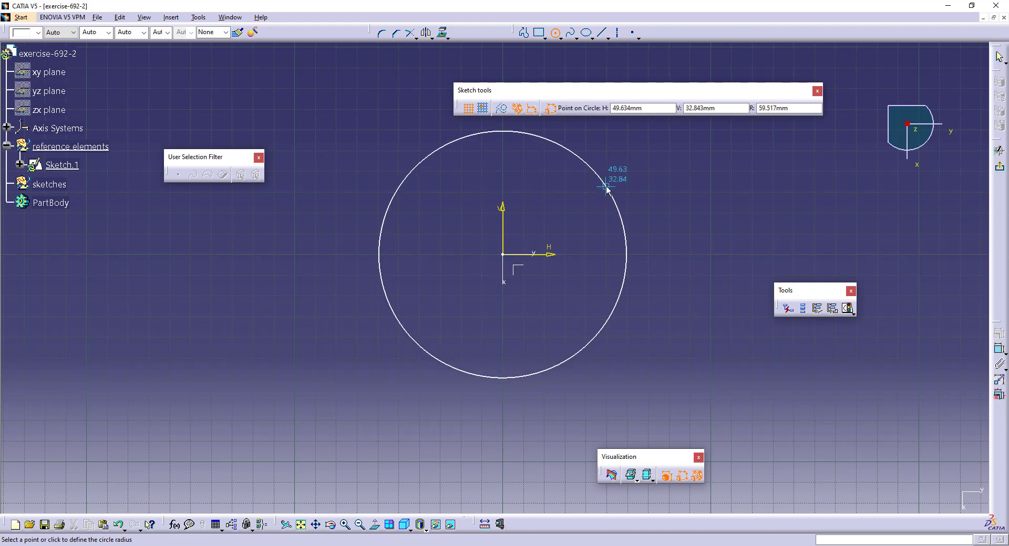
pyautogui.click(640, 163)
pyautogui.click(503, 255)
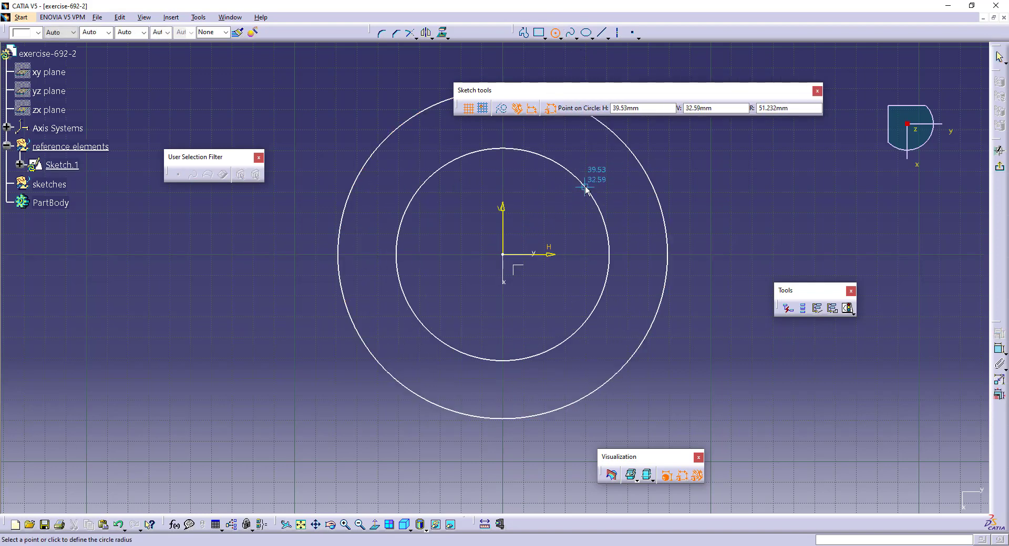
pyautogui.click(602, 162)
pyautogui.click(503, 254)
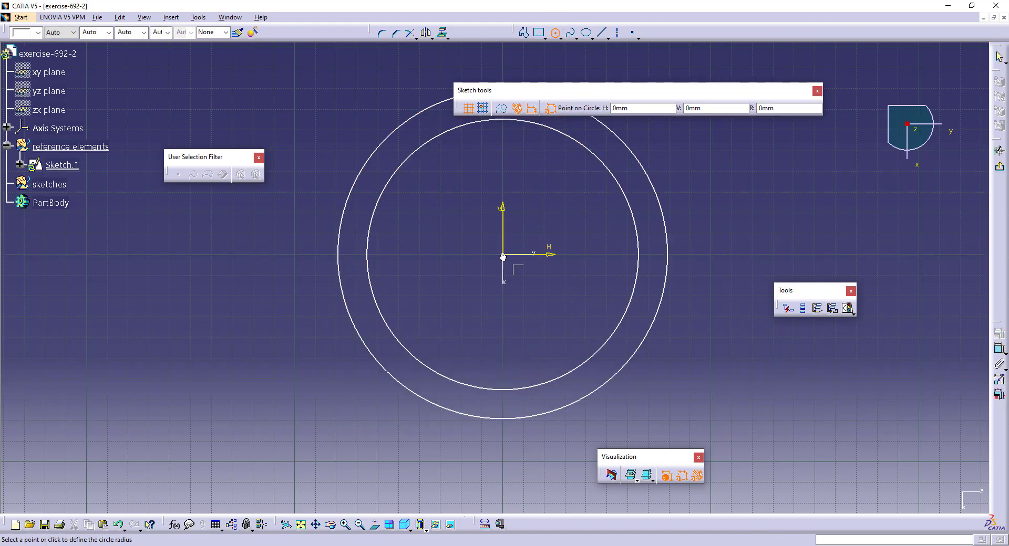
pyautogui.click(588, 193)
pyautogui.click(502, 254)
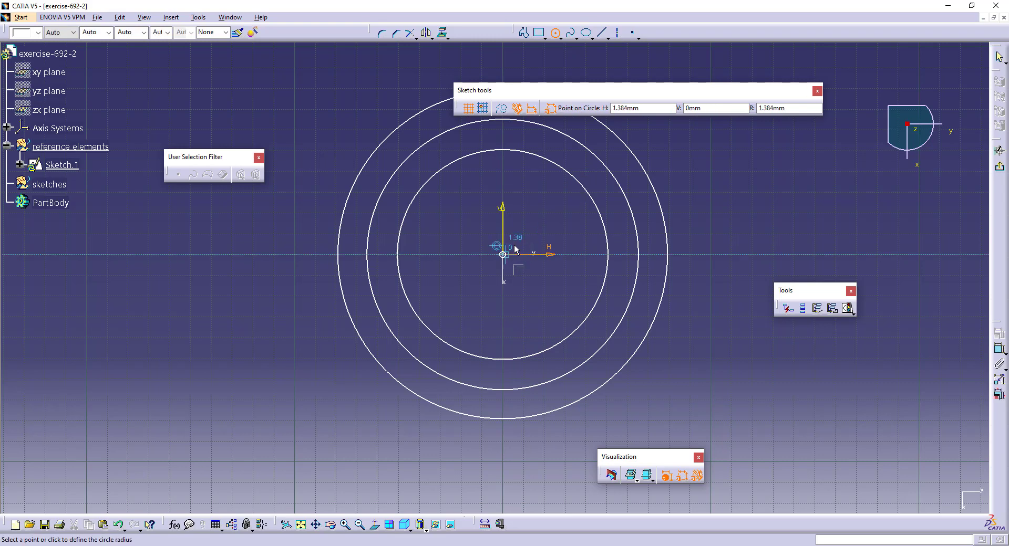
pyautogui.click(561, 203)
pyautogui.middleClick(678, 211)
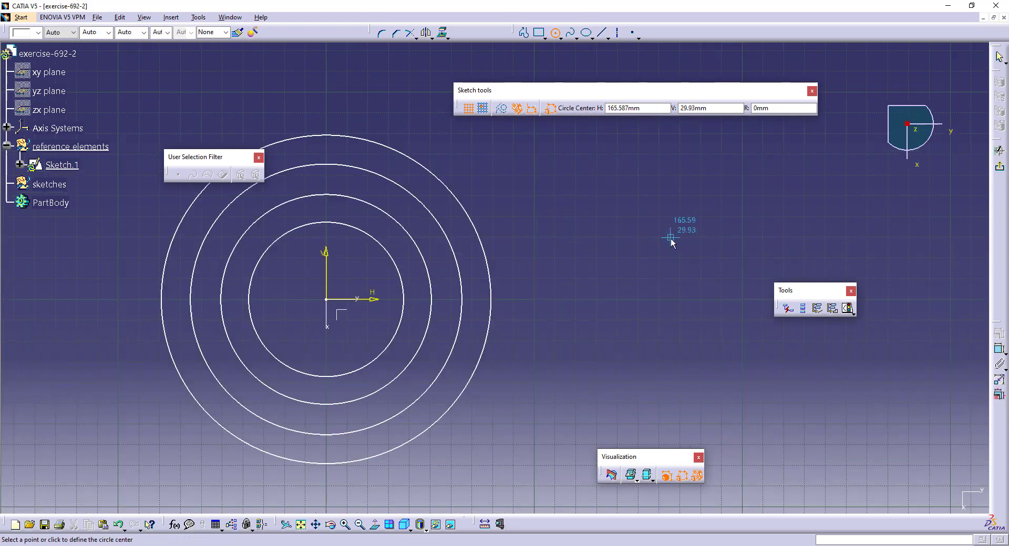
pyautogui.press('Escape')
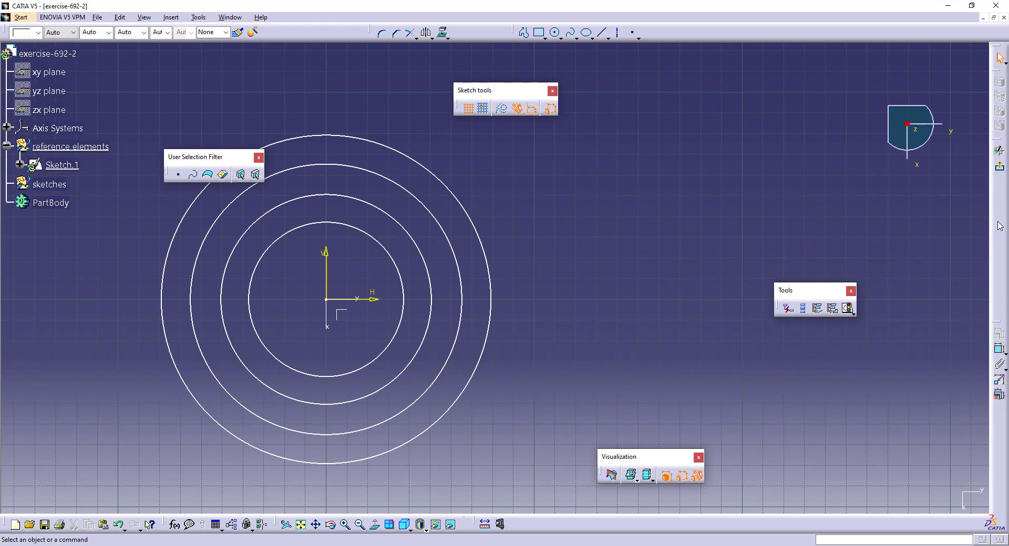
# Step: Dimension the innermost circle and set its diameter to 76 mm
pyautogui.click(999, 349)
pyautogui.moveTo(644, 287); pyautogui.dragTo(766, 321, button='middle')
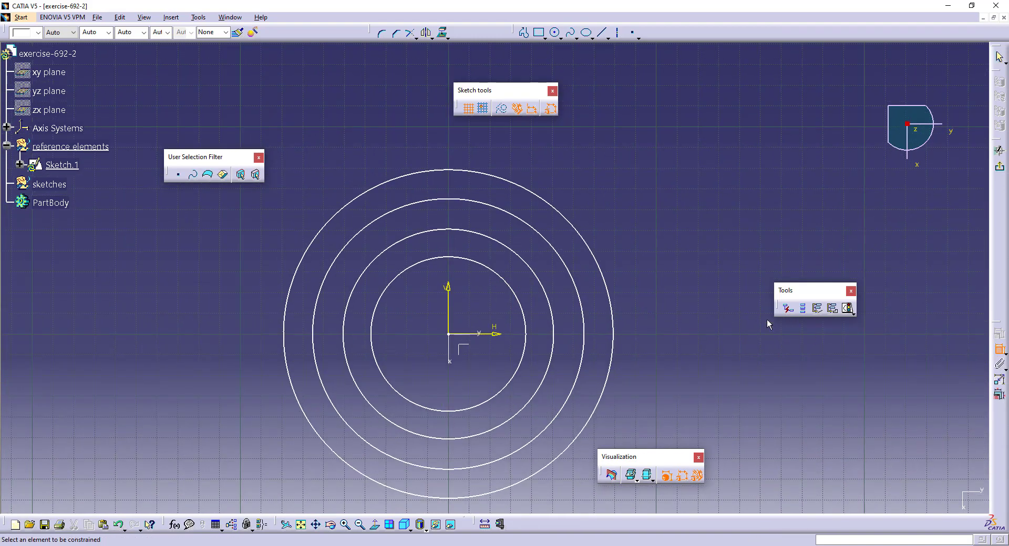
pyautogui.click(526, 320)
pyautogui.click(668, 188)
pyautogui.doubleClick(668, 188)
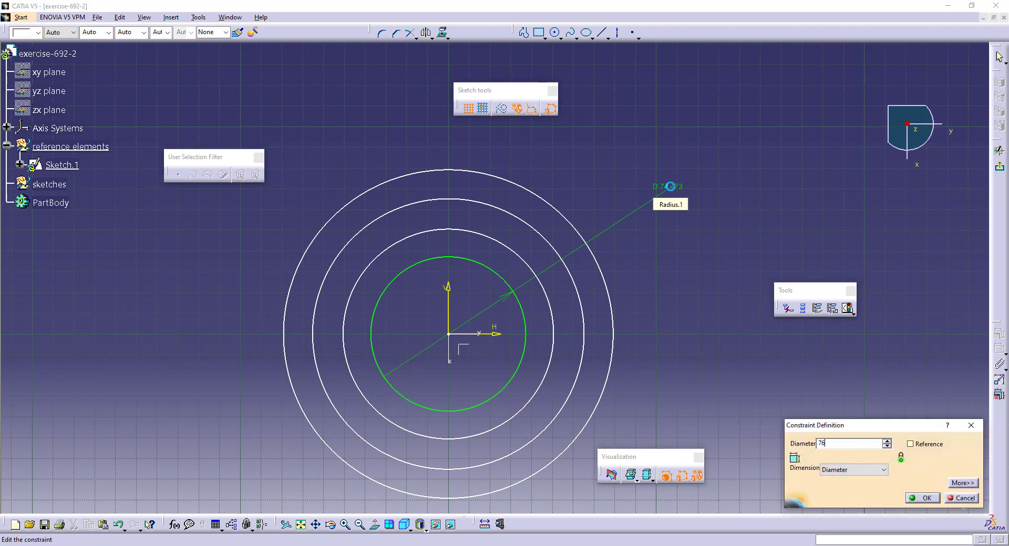
pyautogui.write('76')
pyautogui.press('Return')
# Step: Dimension the second circle from the centre and set its diameter to 82 mm
pyautogui.click(552, 300)
pyautogui.click(689, 257)
pyautogui.doubleClick(689, 256)
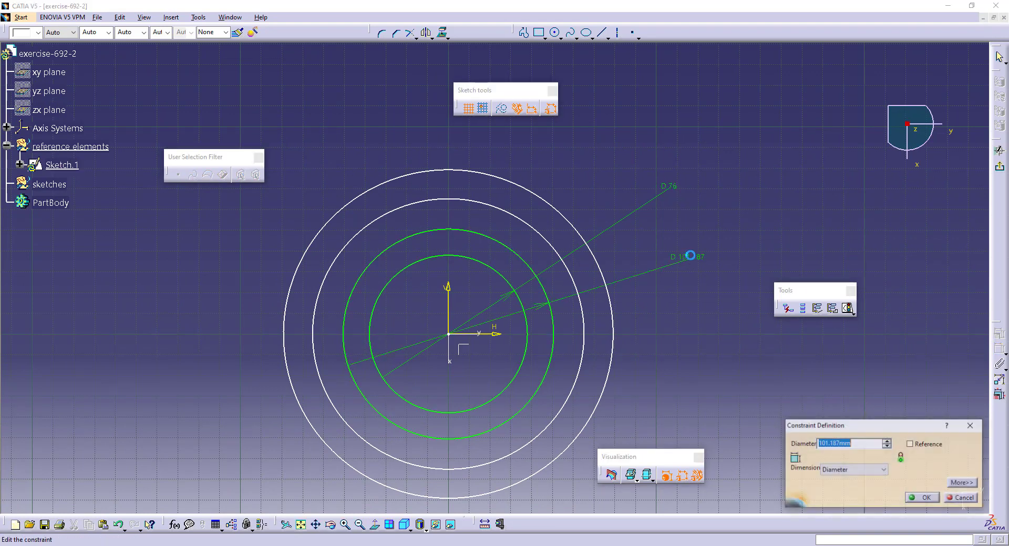
pyautogui.write('82')
pyautogui.press('Return')
# Step: Dimension the third circle from the centre and set its diameter to 132 mm
pyautogui.click(581, 314)
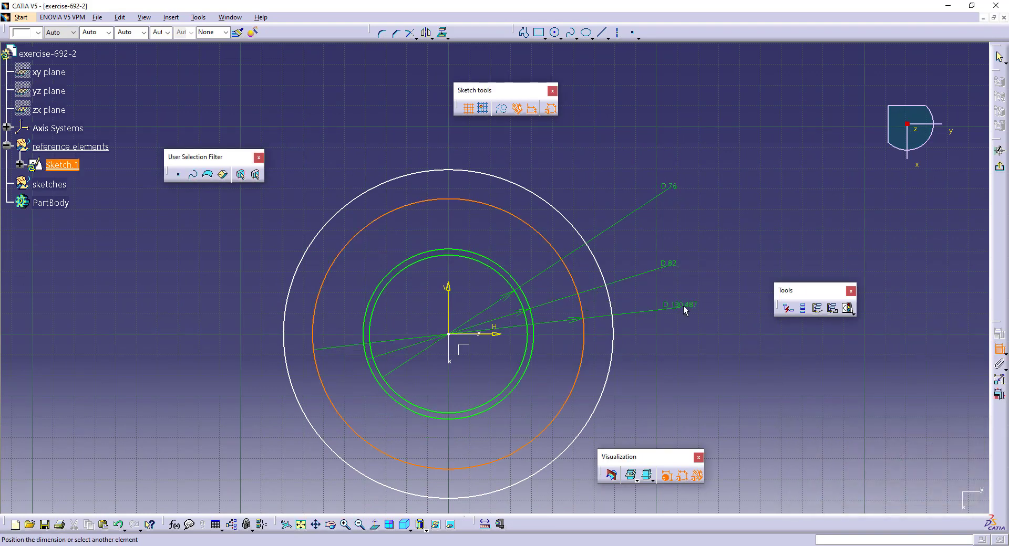
pyautogui.click(683, 306)
pyautogui.doubleClick(690, 308)
pyautogui.write('132')
pyautogui.press('Return')
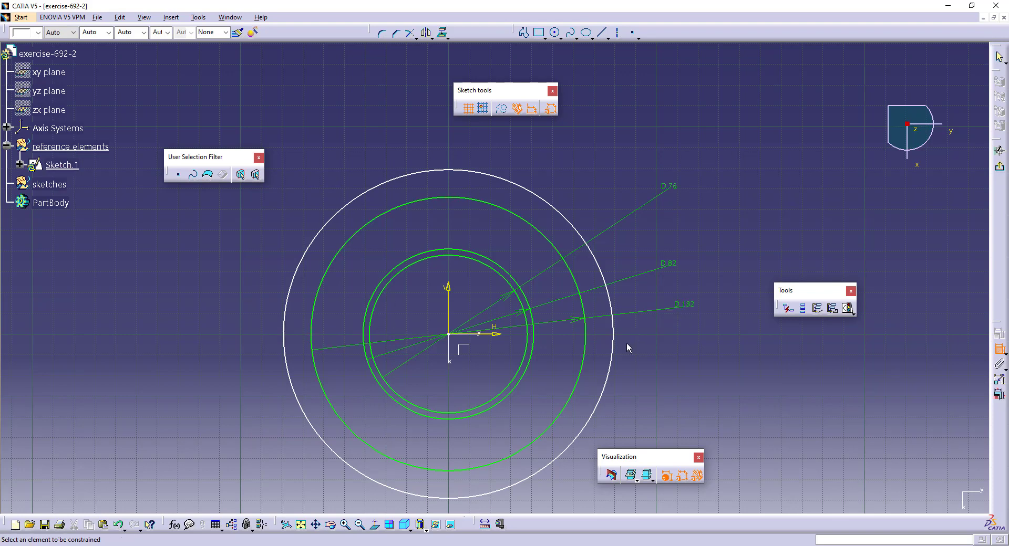
# Step: Dimension the outermost circle and set its diameter to 36 mm
pyautogui.click(613, 353)
pyautogui.click(697, 138)
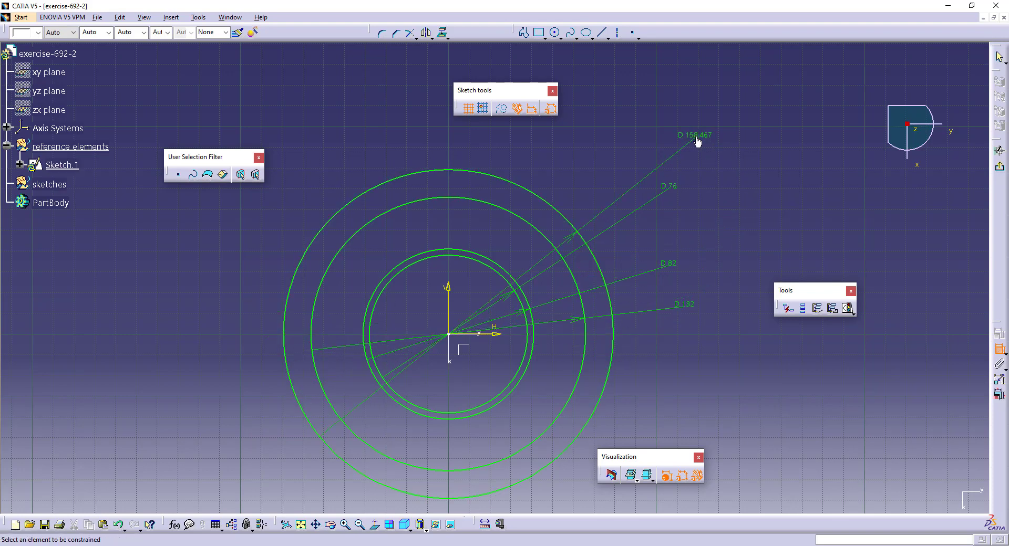
pyautogui.doubleClick(695, 136)
pyautogui.write('36mm')
pyautogui.press('Return')
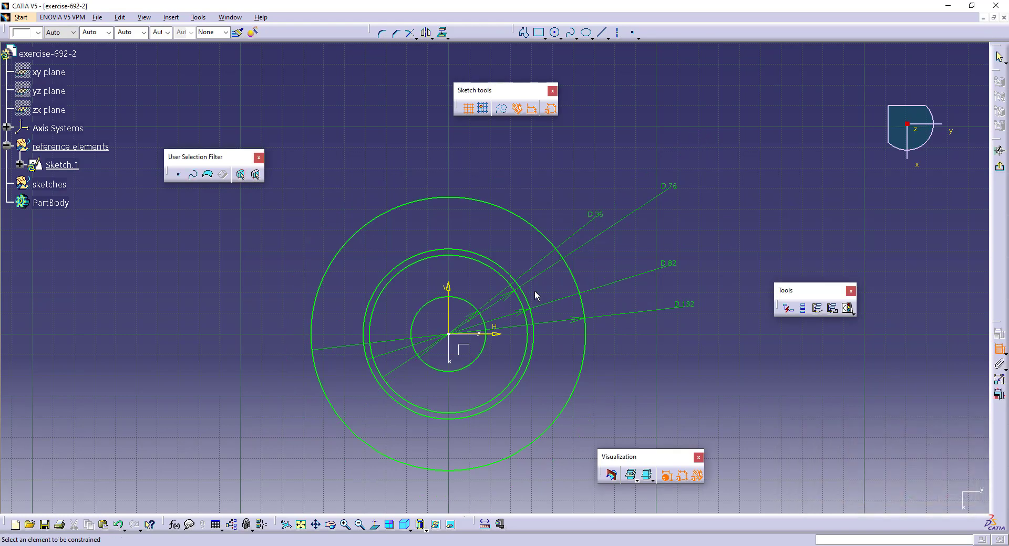
# Step: Draw a line about 65 mm long from beside the origin down and left to the 132 mm circle
pyautogui.moveTo(535, 291); pyautogui.dragTo(637, 202, button='middle')
pyautogui.click(524, 33)
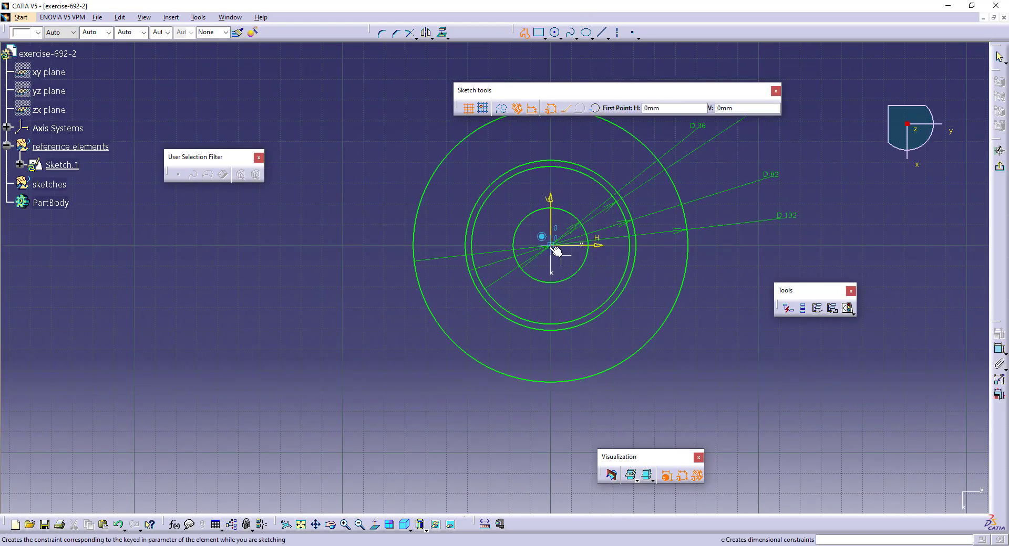
pyautogui.click(550, 246)
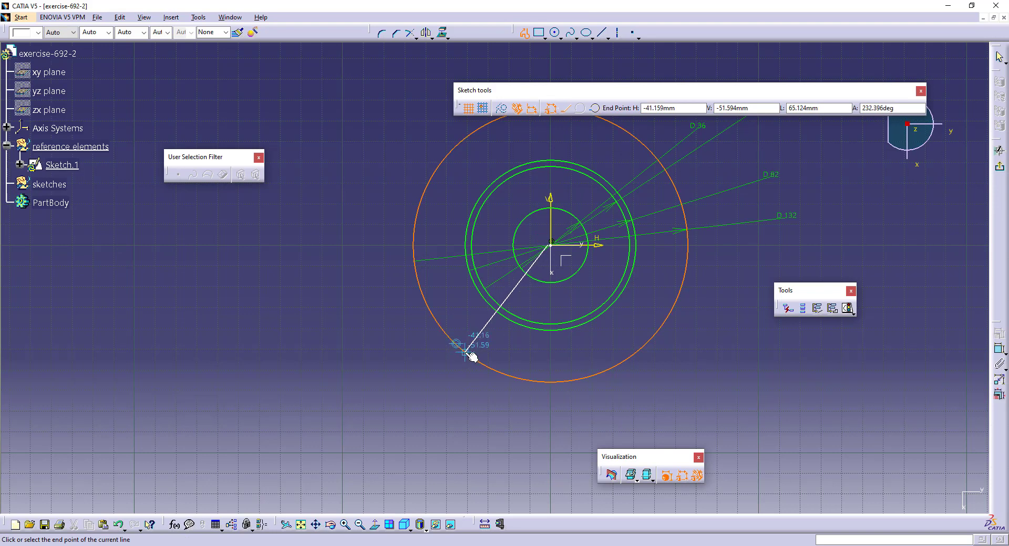
pyautogui.click(468, 349)
pyautogui.click(551, 245)
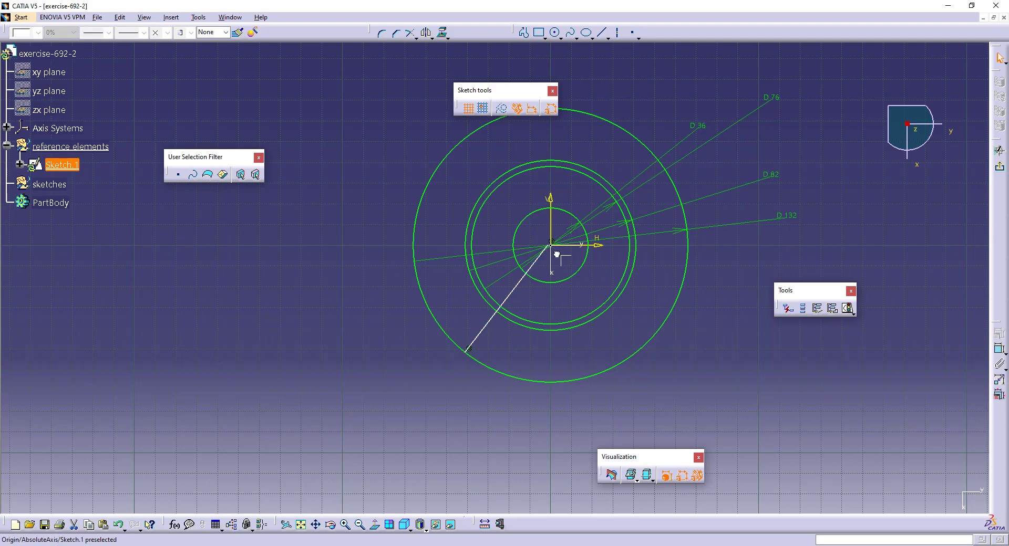
# Step: Delete the coincidence constraint at the line's inner endpoint and make that endpoint coincident with the sketch origin
pyautogui.scroll(3, 554, 252)
pyautogui.scroll(-1, 551, 252)
pyautogui.keyDown('ctrl'); pyautogui.moveTo(551, 252); pyautogui.dragTo(541, 172, button='middle'); pyautogui.keyUp('ctrl')
pyautogui.scroll(1, 540, 171)
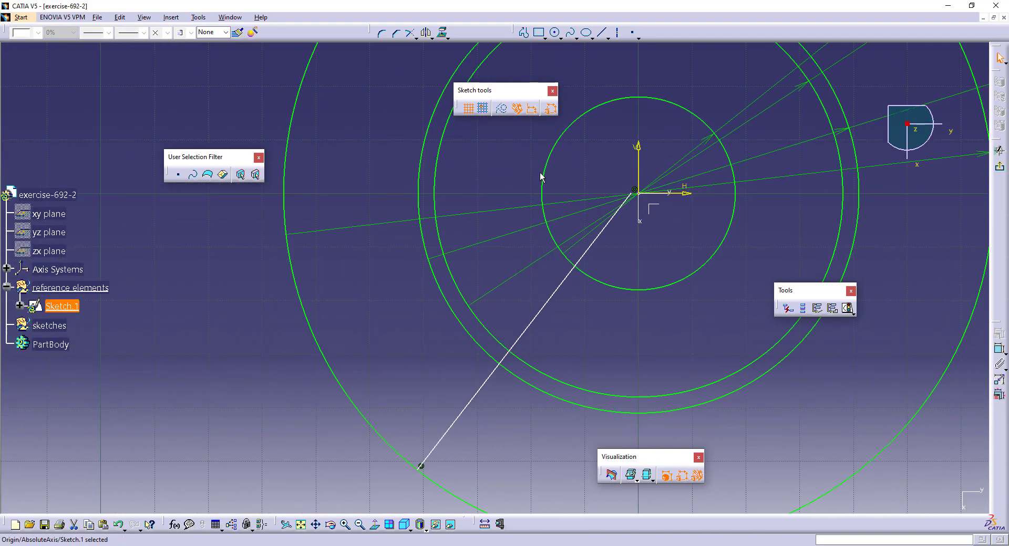
pyautogui.moveTo(636, 195); pyautogui.dragTo(622, 189)
pyautogui.rightClick(620, 189)
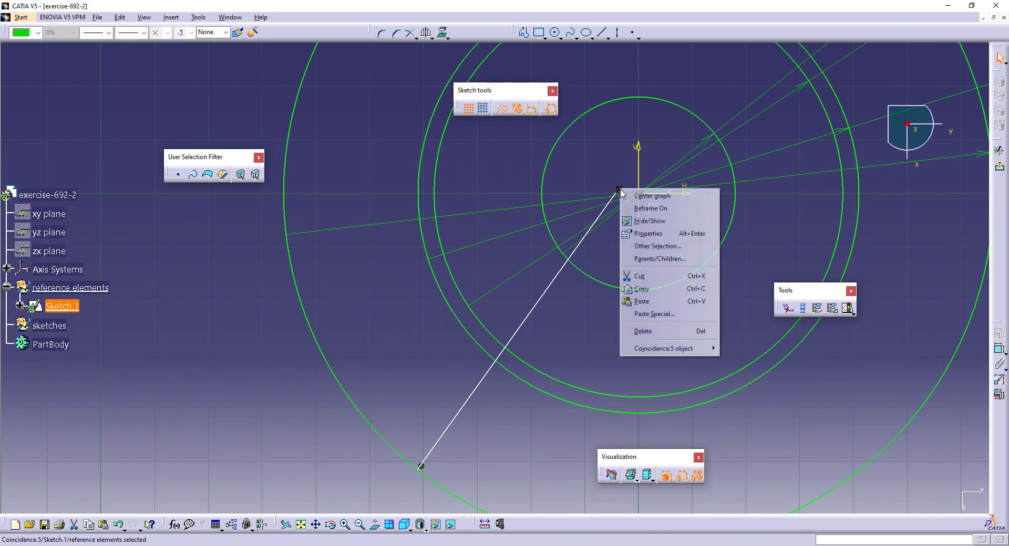
pyautogui.click(651, 331)
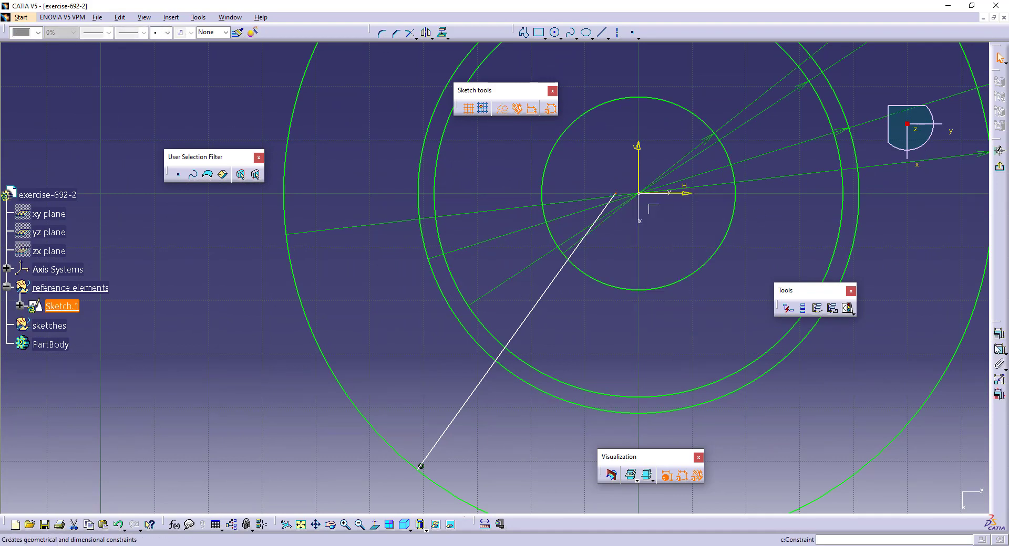
pyautogui.rightClick(688, 327)
pyautogui.click(709, 399)
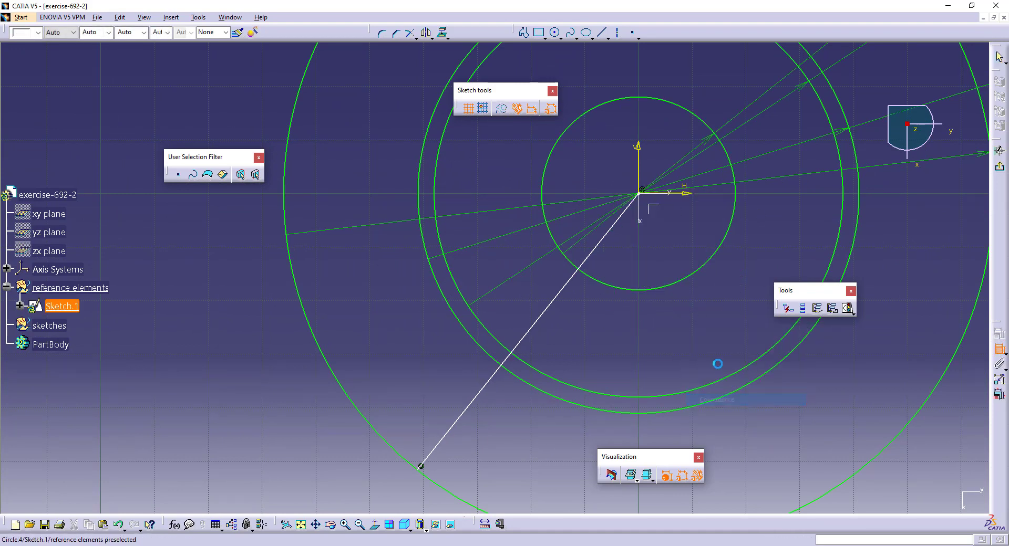
# Step: Dimension the angle between the slanted line and the vertical axis and set it to 30 degrees
pyautogui.click(606, 243)
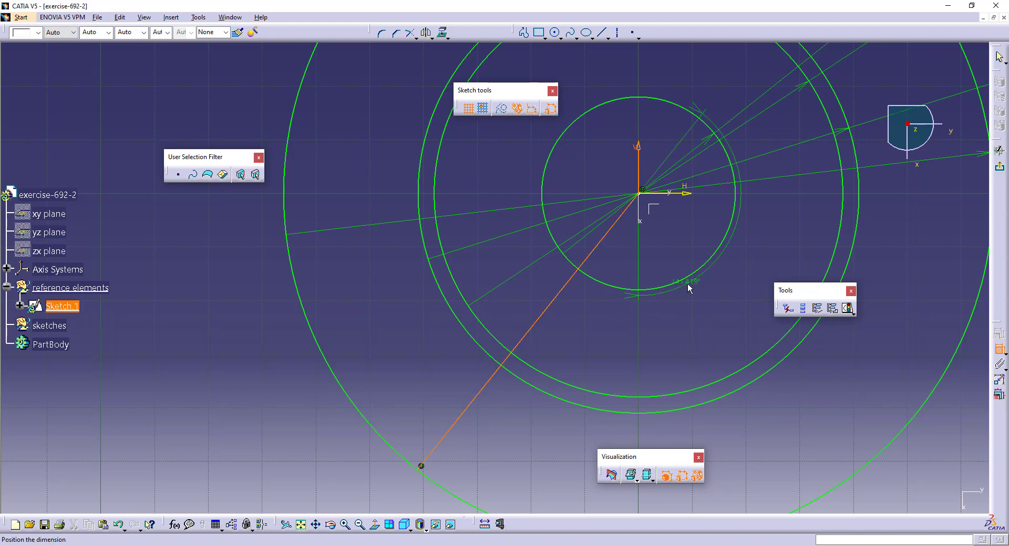
pyautogui.click(602, 327)
pyautogui.doubleClick(600, 325)
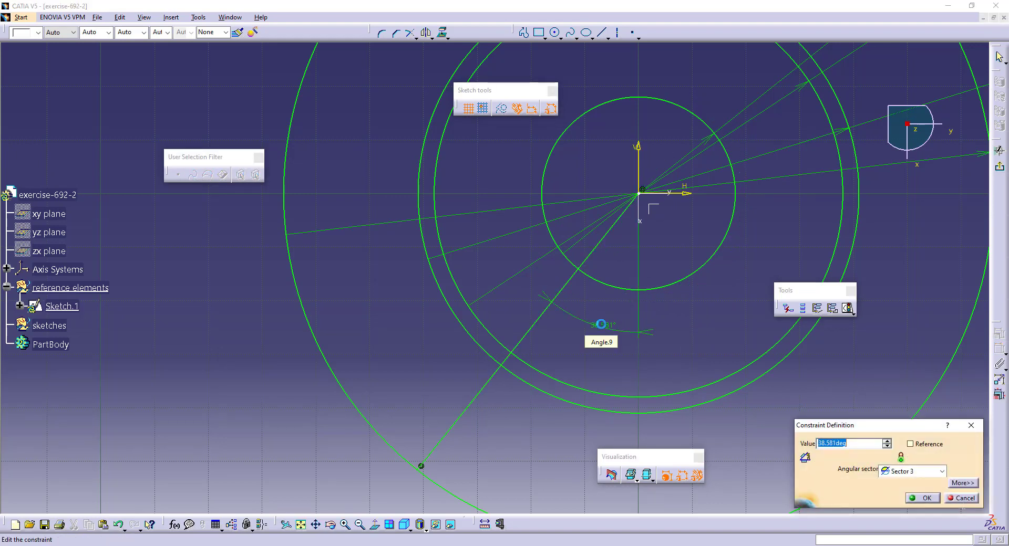
pyautogui.press('Return')
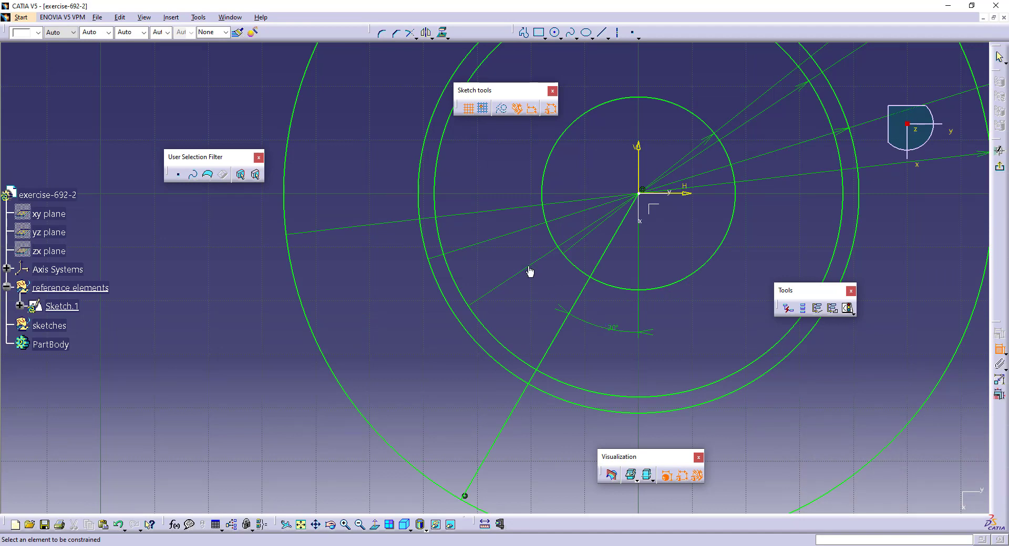
pyautogui.moveTo(581, 245)
pyautogui.mouseDown(button='middle')
pyautogui.moveTo(584, 273)
pyautogui.moveTo(540, 277)
pyautogui.mouseUp(button='middle')
pyautogui.click(581, 245)
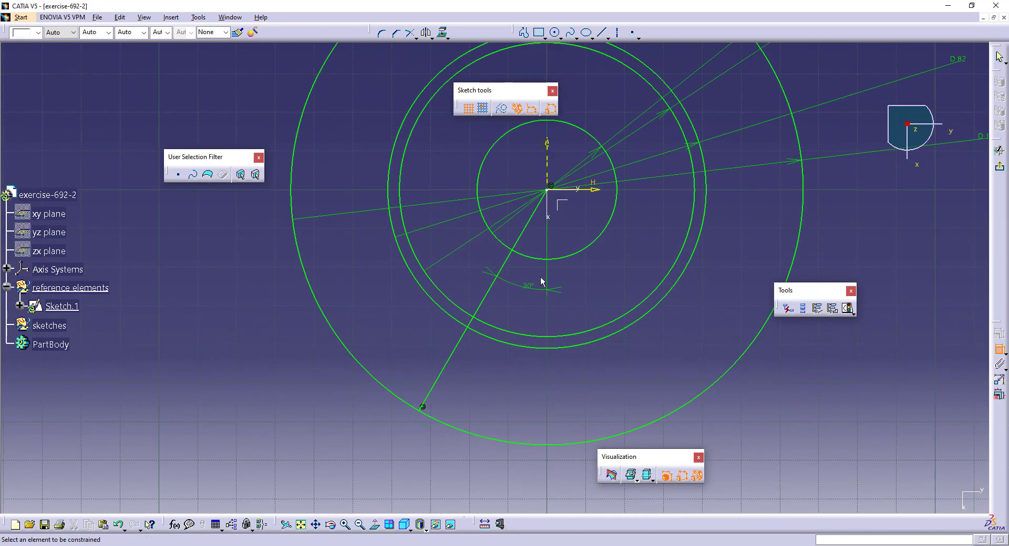
pyautogui.click(497, 277)
pyautogui.press('Escape')
# Step: Mirror the slanted line about the sketch's vertical axis
pyautogui.click(493, 291)
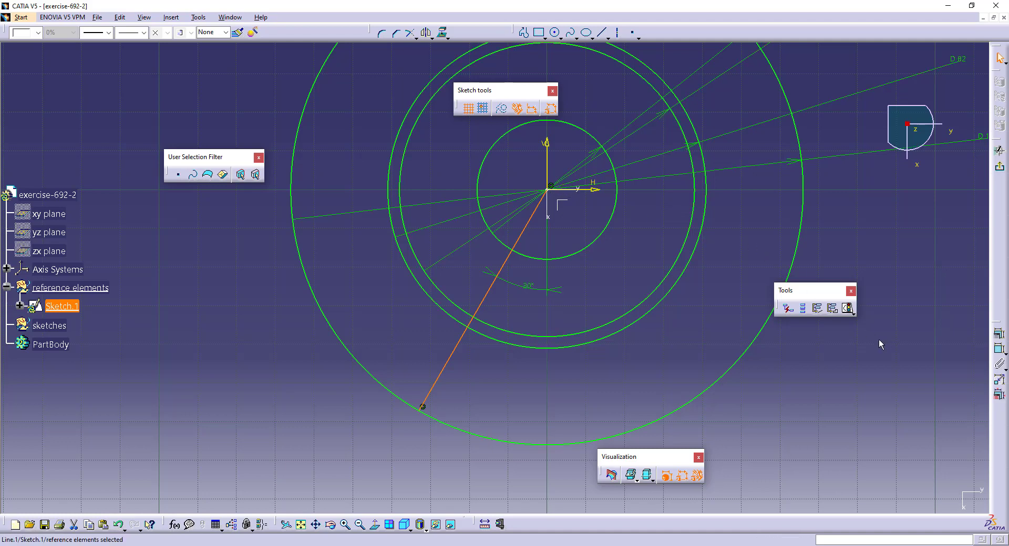
pyautogui.click(426, 32)
pyautogui.click(547, 160)
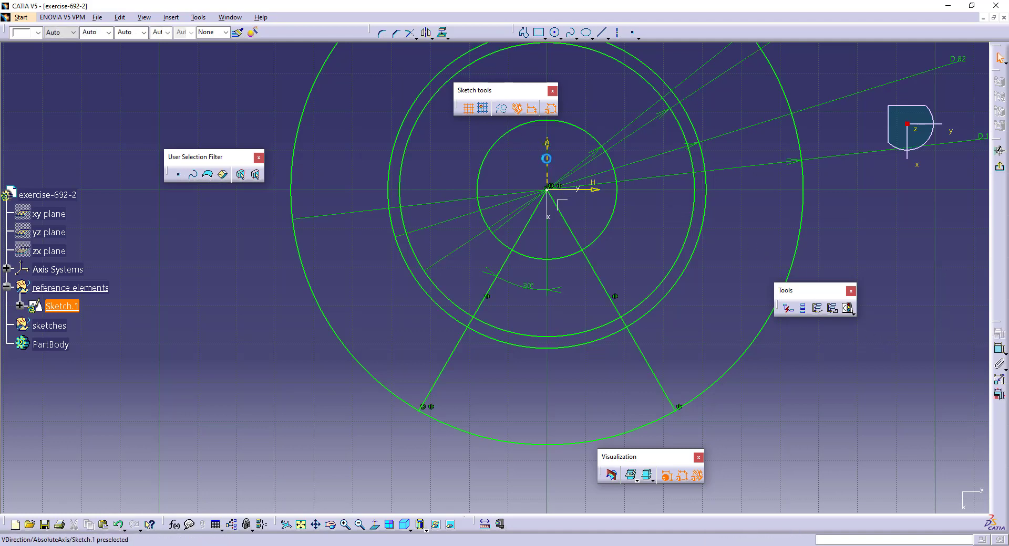
pyautogui.moveTo(626, 251)
pyautogui.mouseDown(button='middle')
pyautogui.moveTo(608, 246)
pyautogui.moveTo(591, 259)
pyautogui.mouseUp(button='middle')
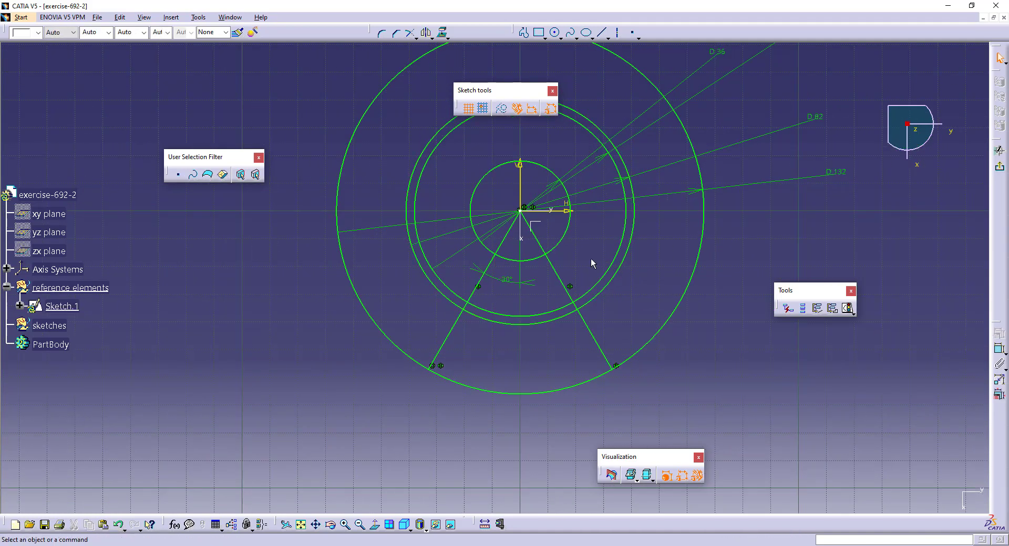
# Step: Exit the sketch and define the sketches geometrical set as the in-work object
pyautogui.click(999, 167)
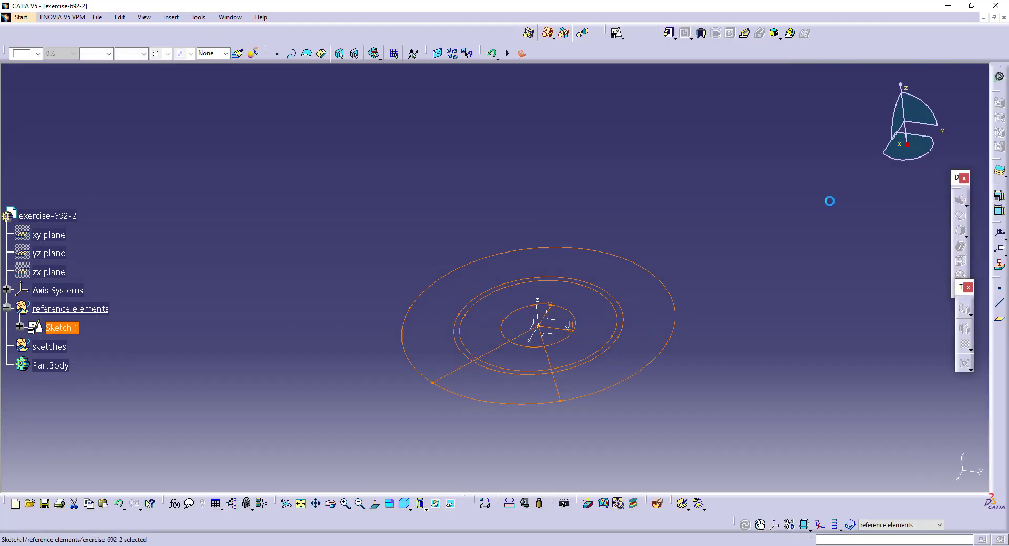
pyautogui.click(711, 238)
pyautogui.click(55, 347)
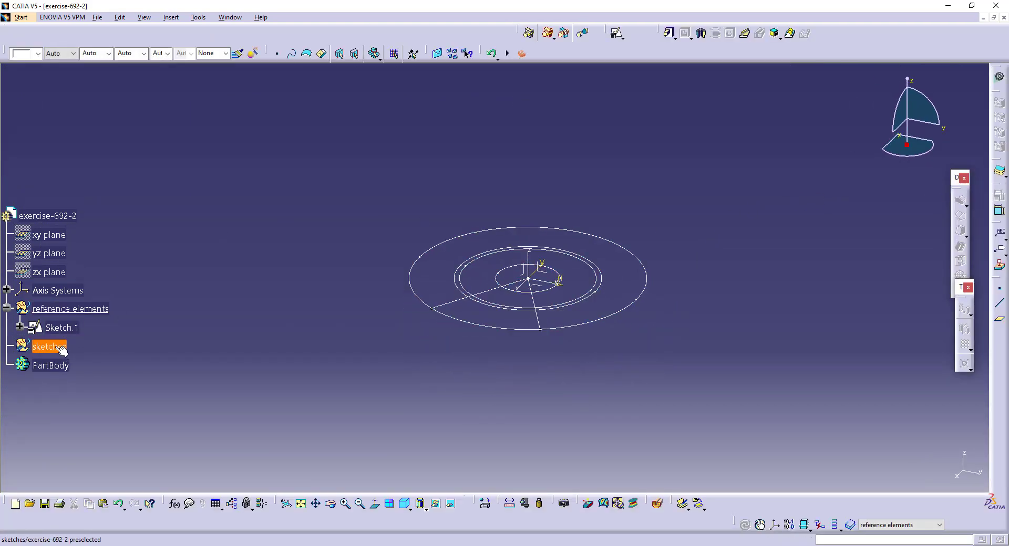
pyautogui.rightClick(55, 347)
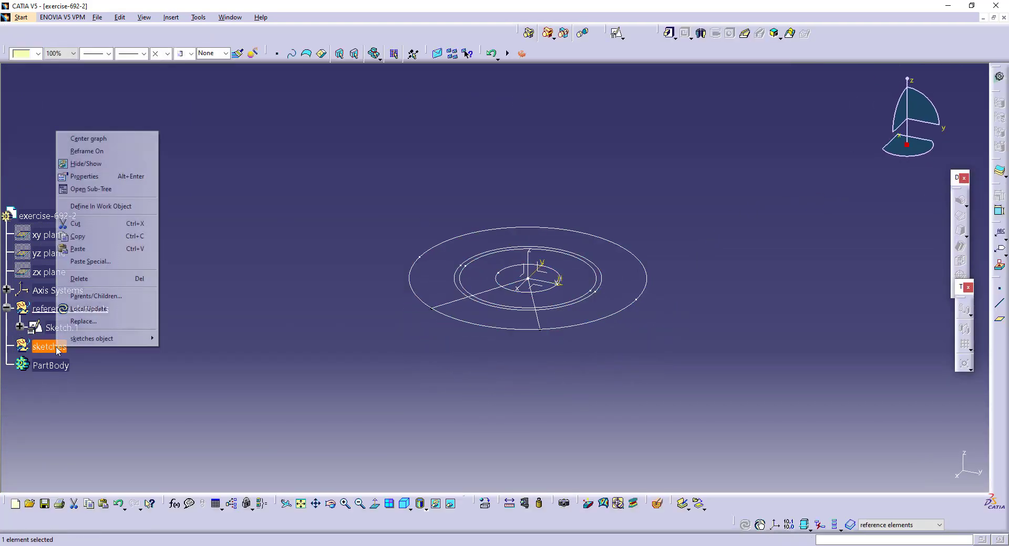
pyautogui.click(97, 210)
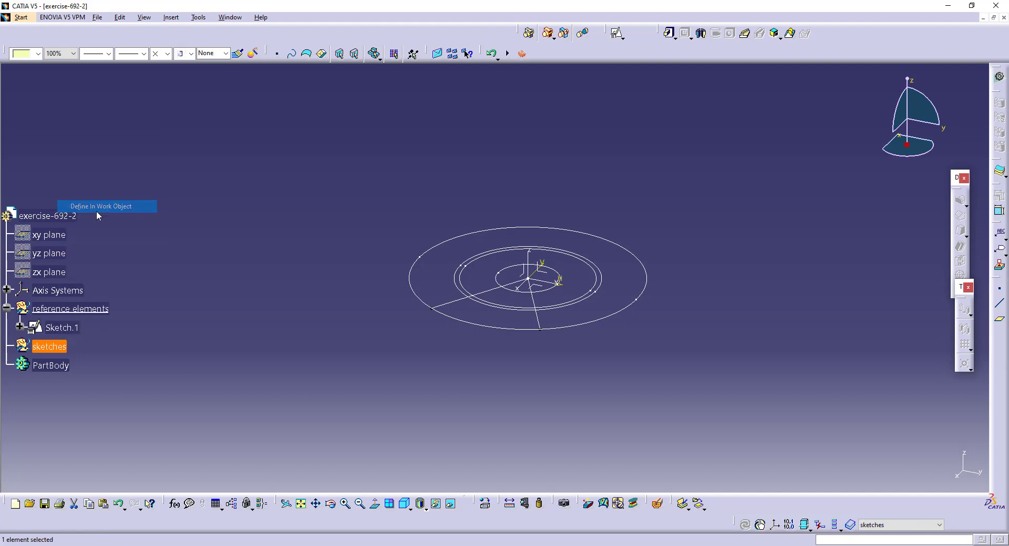
# Step: Create a positioned sketch on the YZ plane of the absolute axis system, with implicit origin and orientation
pyautogui.click(544, 277)
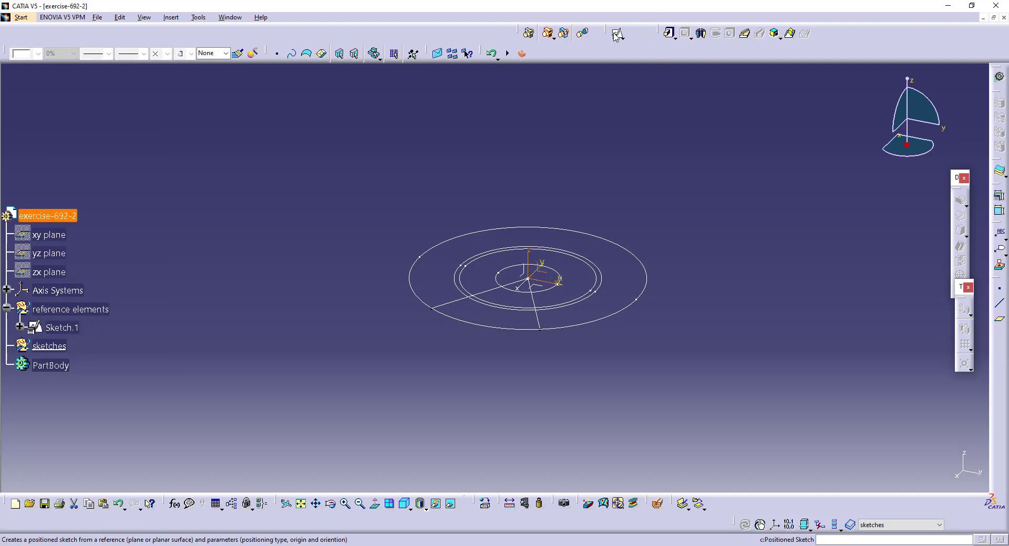
pyautogui.click(616, 35)
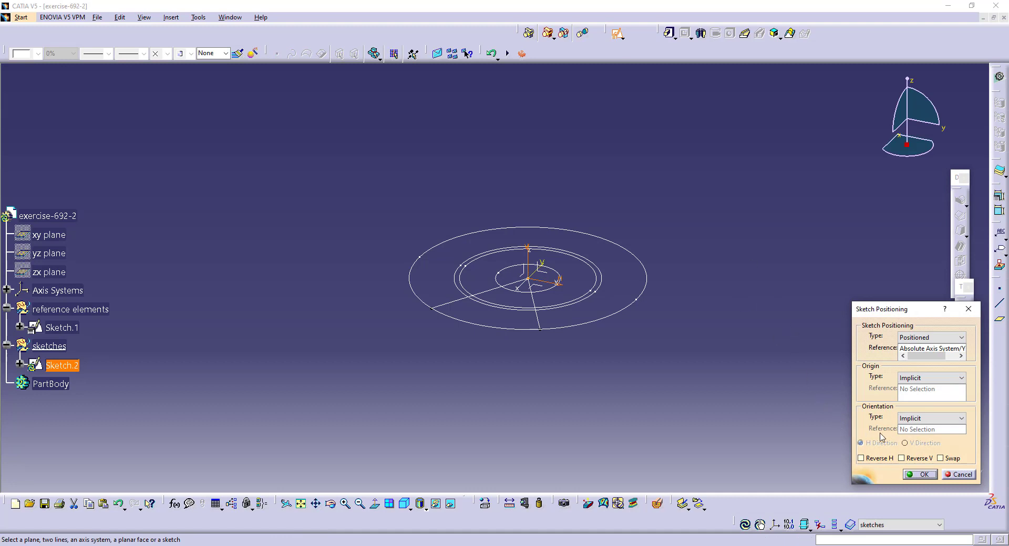
pyautogui.click(920, 475)
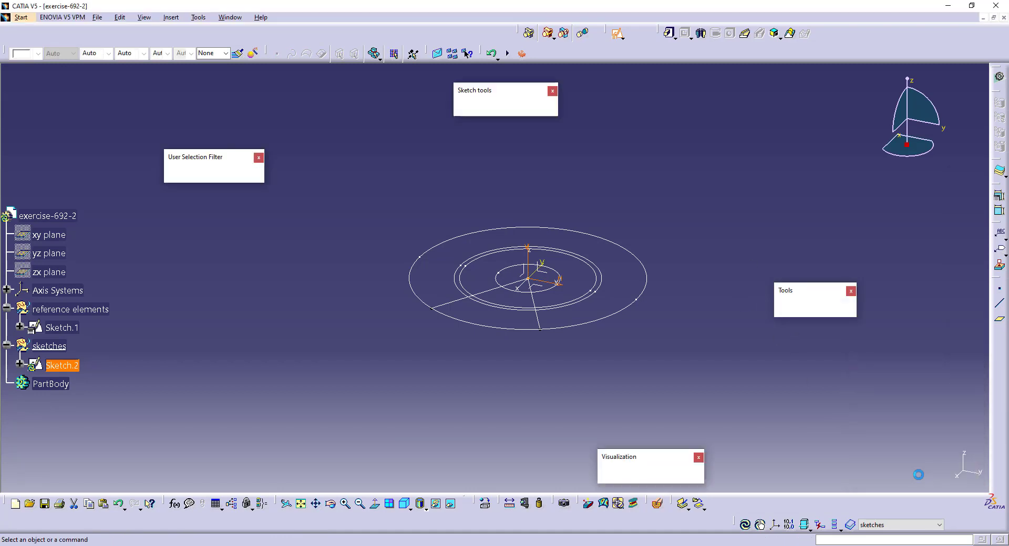
# Step: Sketch a closed half profile against the vertical axis, about 46 mm wide and 95 mm high, with a slanted side and a small notch below the neck
pyautogui.click(524, 33)
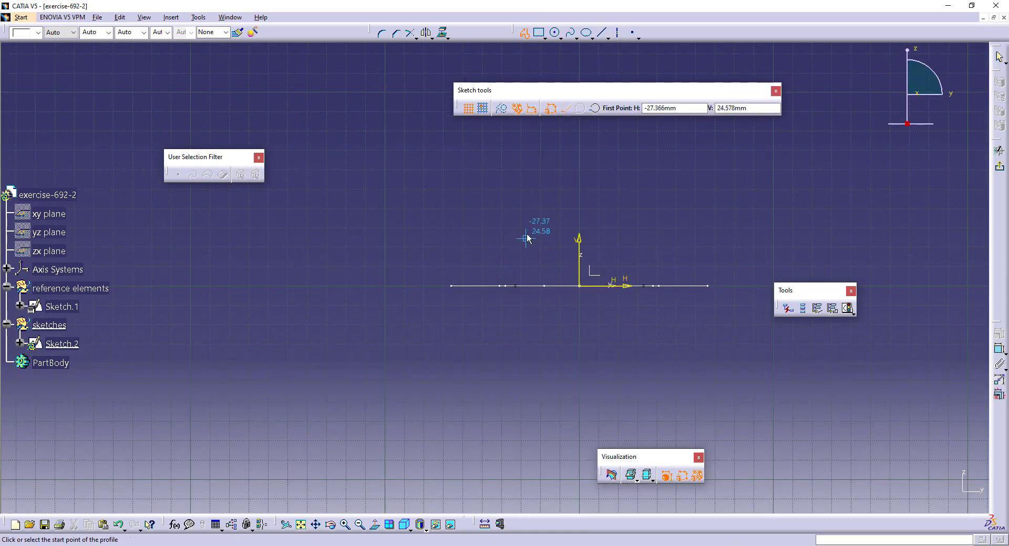
pyautogui.click(490, 286)
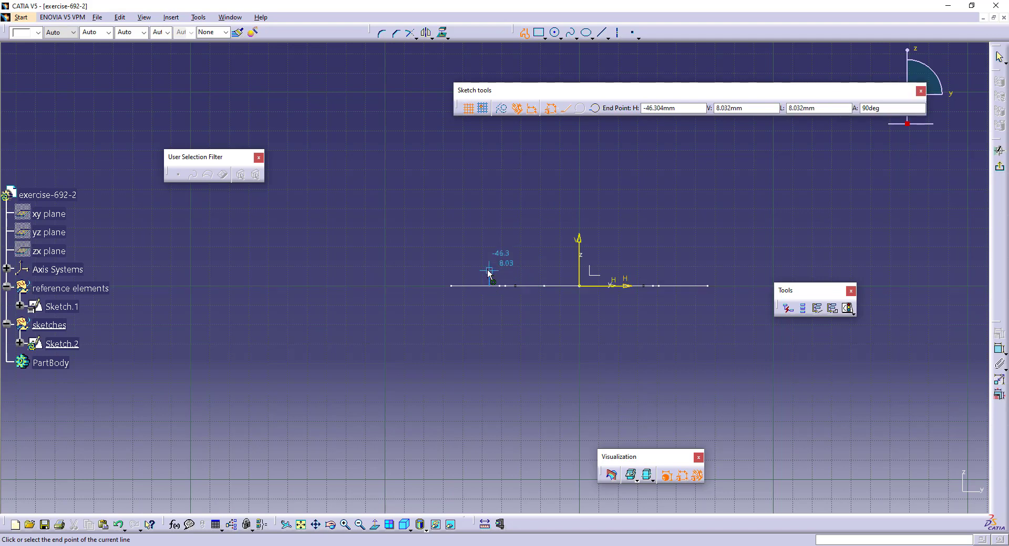
pyautogui.click(489, 268)
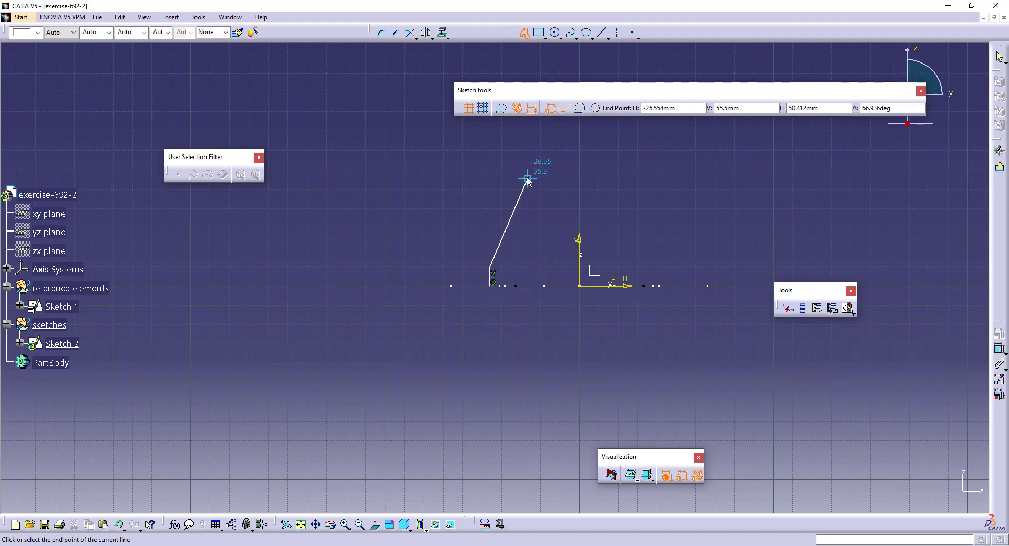
pyautogui.moveTo(528, 178); pyautogui.dragTo(536, 227, button='middle')
pyautogui.click(550, 205)
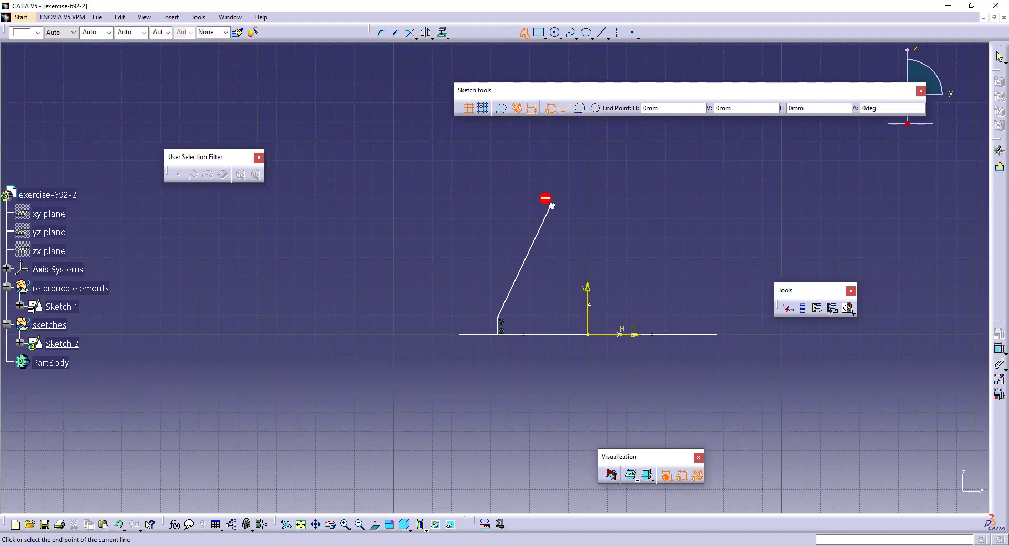
pyautogui.click(575, 204)
pyautogui.click(575, 196)
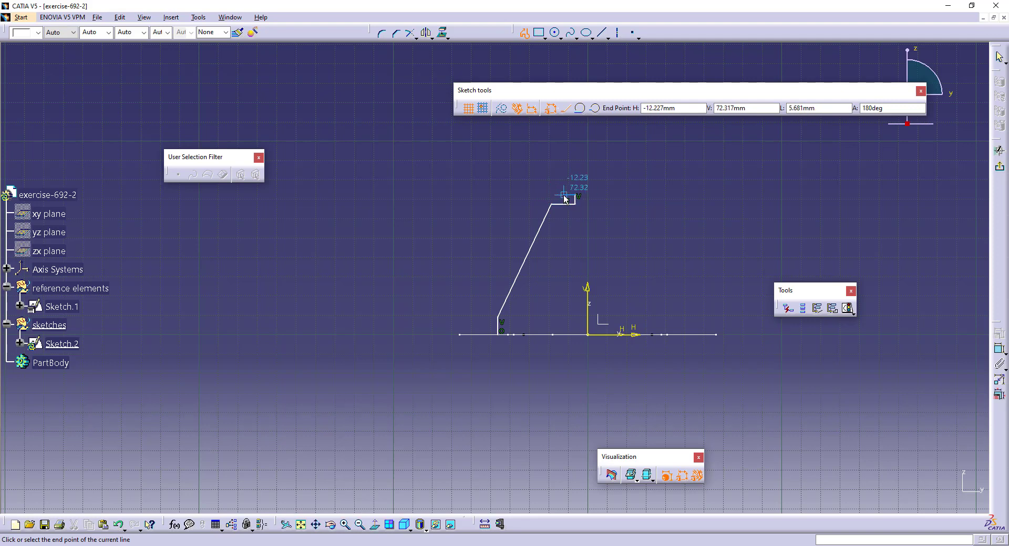
pyautogui.click(565, 196)
pyautogui.click(564, 151)
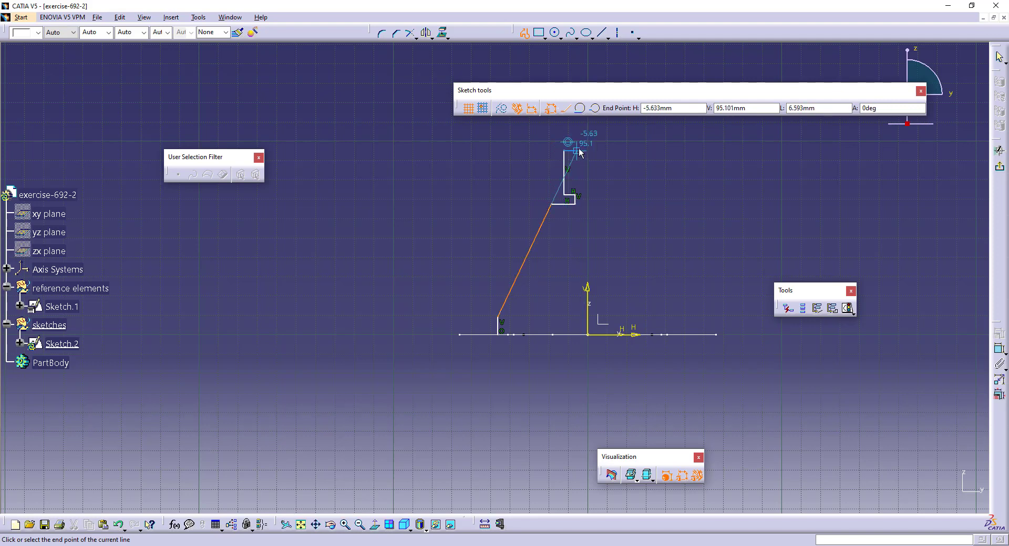
pyautogui.click(587, 151)
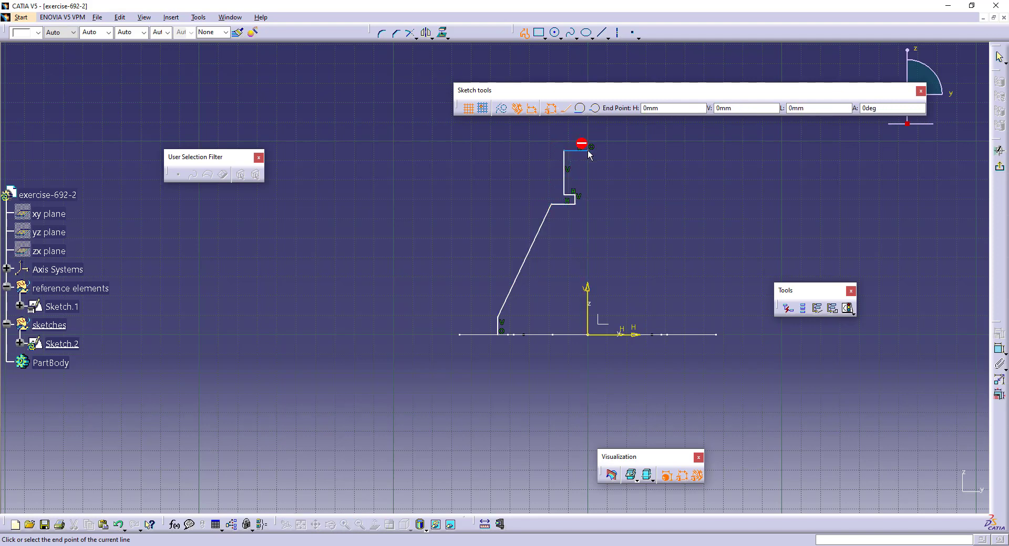
pyautogui.click(588, 334)
pyautogui.click(497, 335)
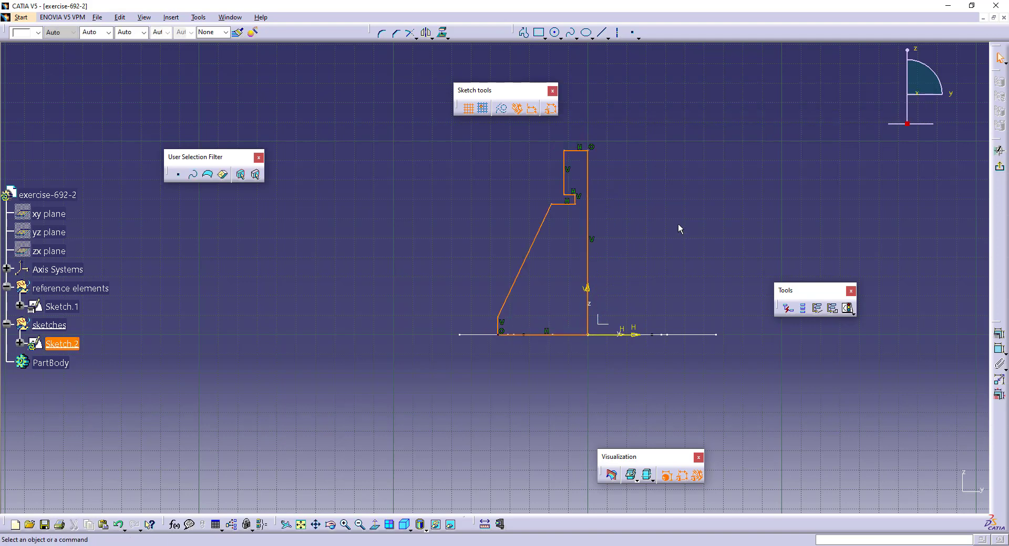
# Step: Dimension the profile's base width from the vertical axis and set it to 76/2 mm
pyautogui.click(998, 349)
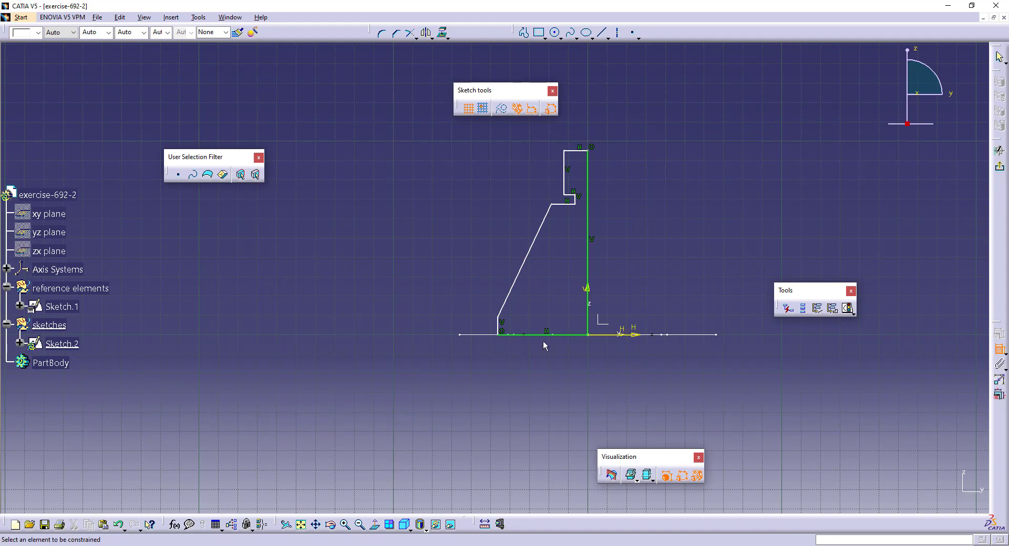
pyautogui.click(508, 336)
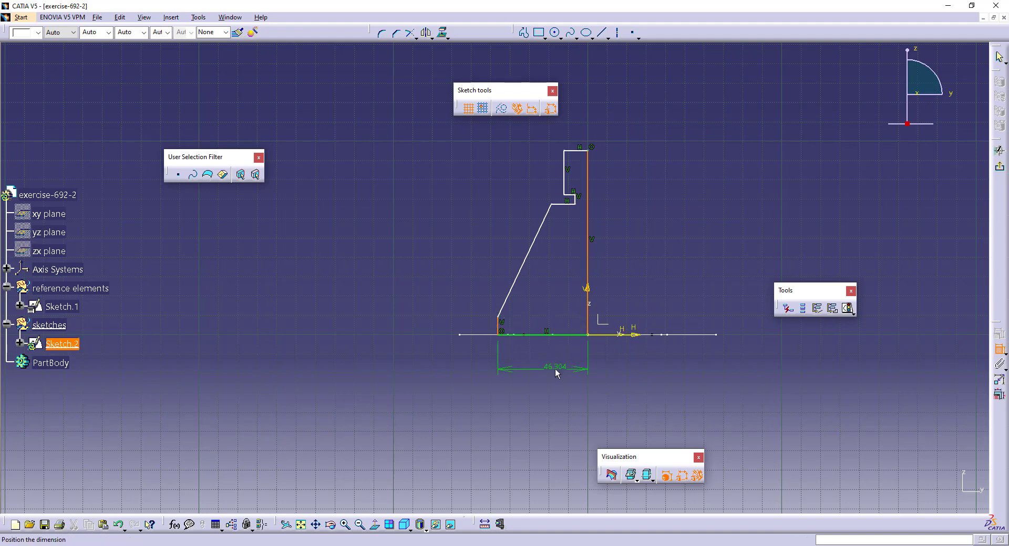
pyautogui.click(555, 368)
pyautogui.doubleClick(555, 366)
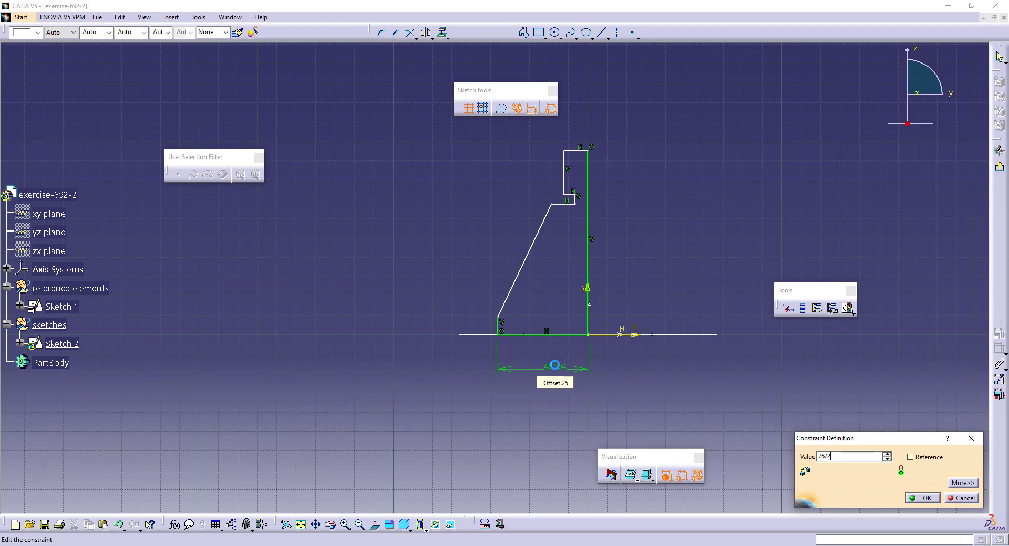
pyautogui.press('Return')
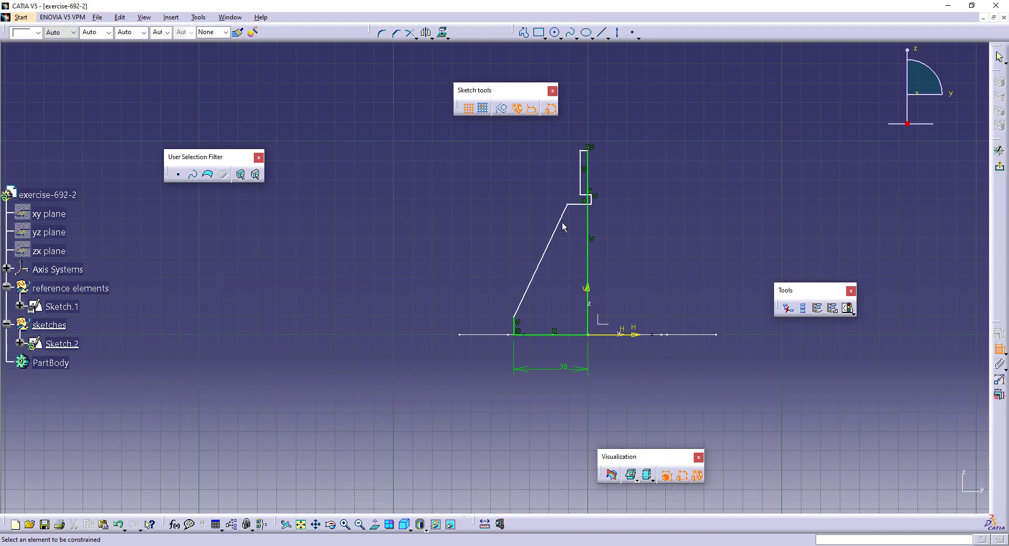
# Step: Dimension the short vertical edge at the base's outer end and set it to 5 mm
pyautogui.click(514, 324)
pyautogui.click(440, 278)
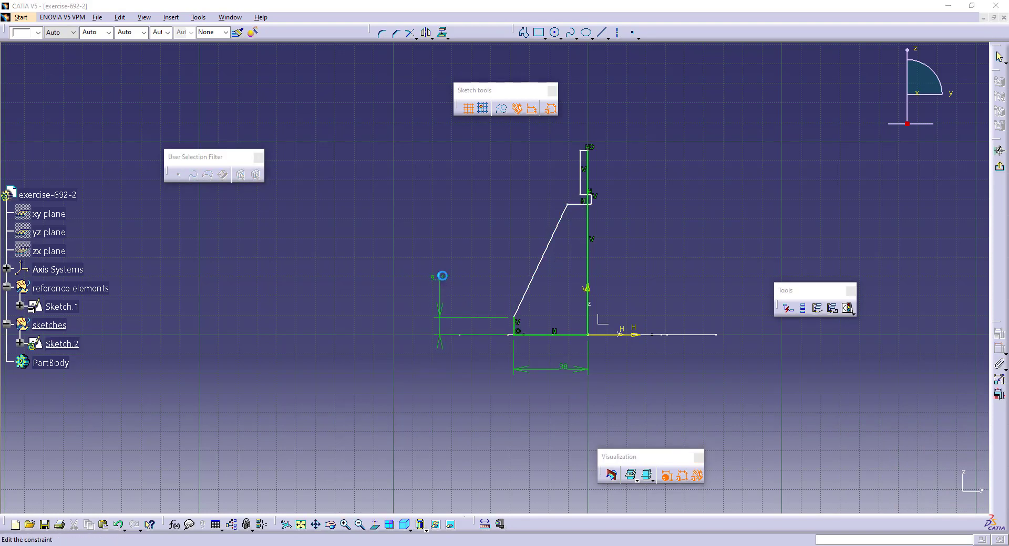
pyautogui.doubleClick(442, 276)
pyautogui.write('5')
pyautogui.press('Return')
# Step: Dimension the height of the ledge above the slanted side from the horizontal axis and set it to 72 mm
pyautogui.click(577, 211)
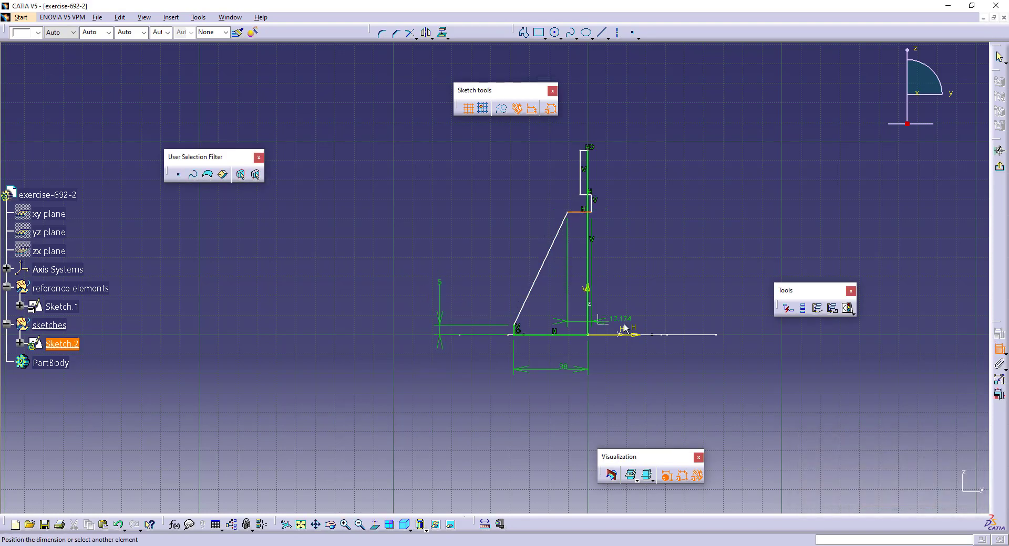
pyautogui.click(619, 337)
pyautogui.doubleClick(356, 269)
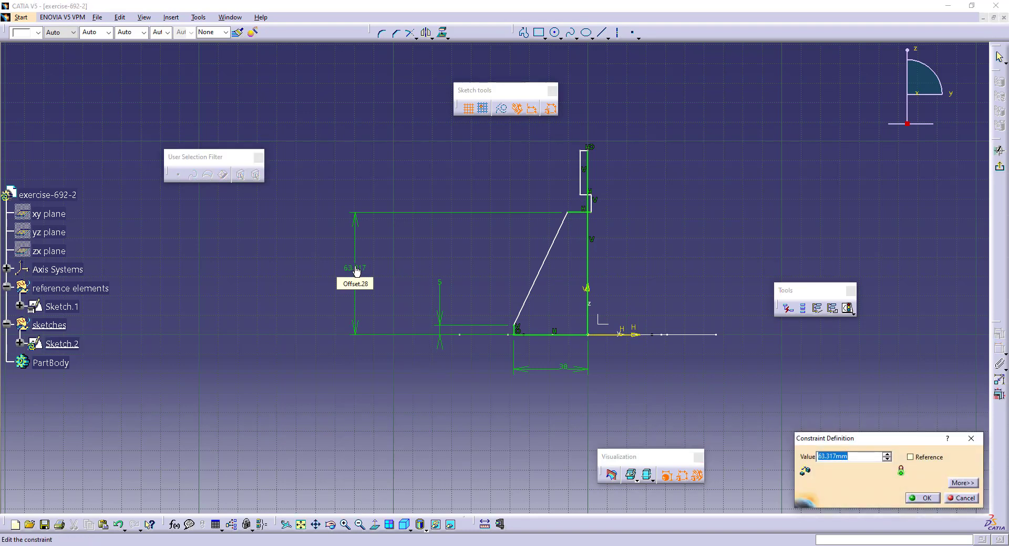
pyautogui.write('72')
pyautogui.press('Return')
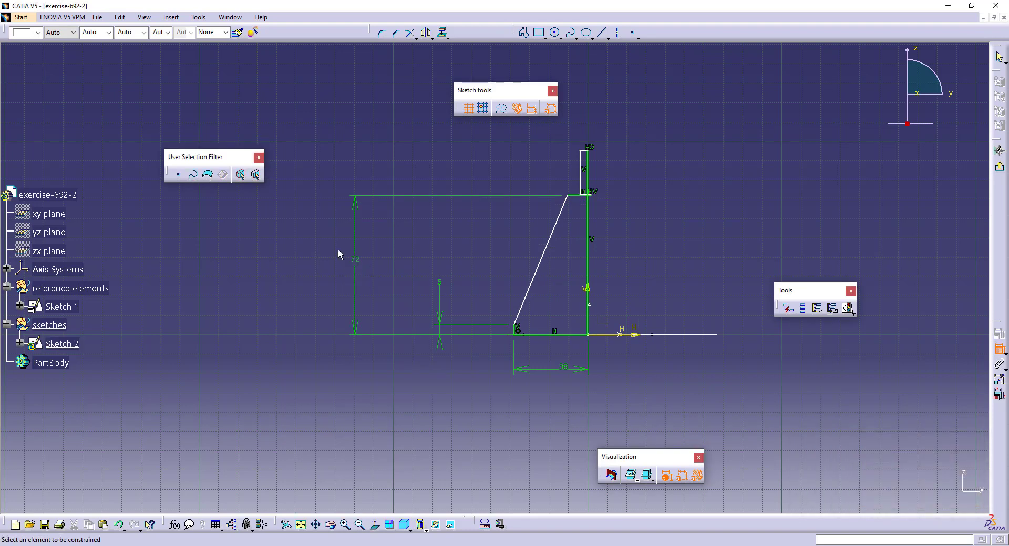
# Step: Dimension the angle between the slanted side and the horizontal axis and set it to 72 degrees
pyautogui.click(537, 272)
pyautogui.click(620, 335)
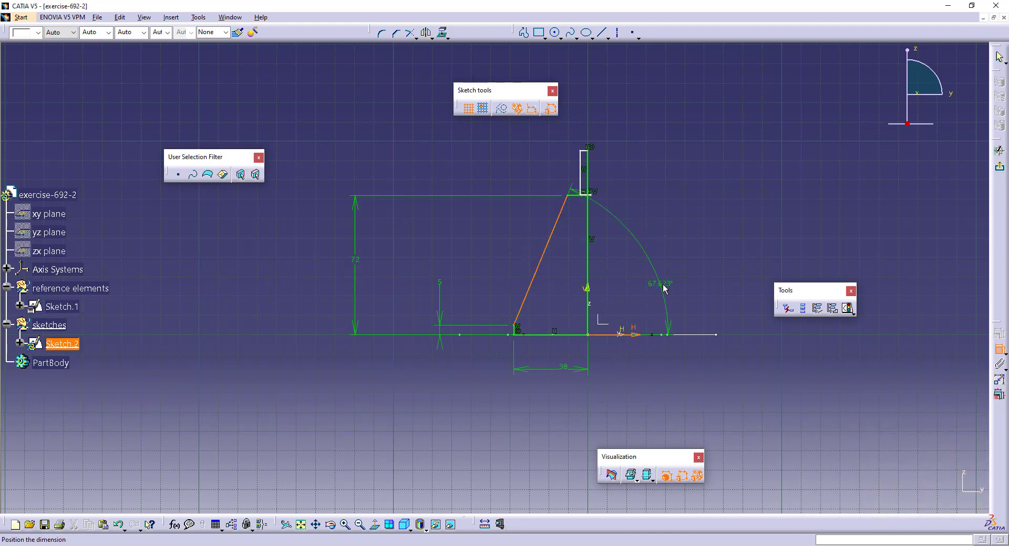
pyautogui.doubleClick(664, 281)
pyautogui.write('7')
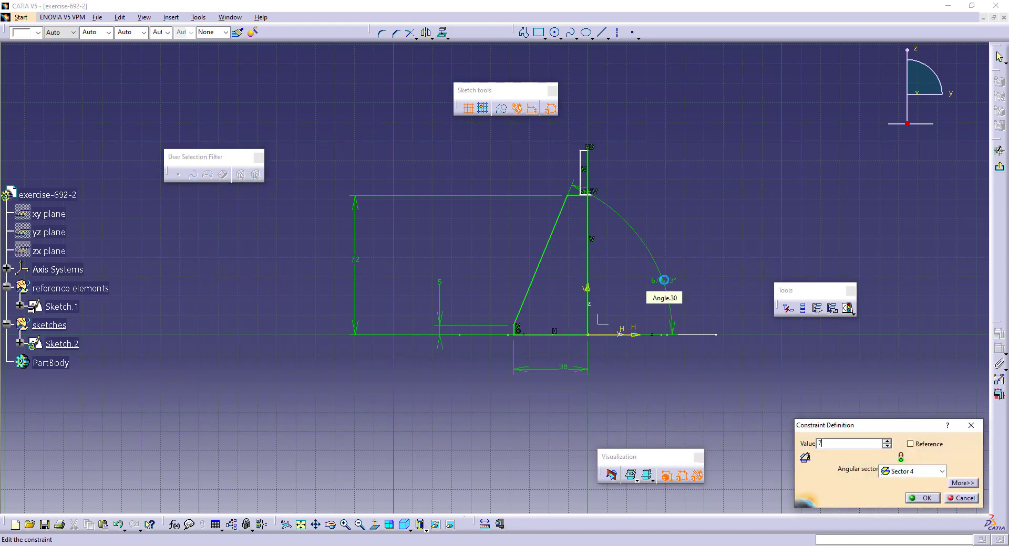
pyautogui.write('0')
pyautogui.press('Return')
# Step: Dimension the neck's outer vertical edge from the vertical axis and set the distance to 12.5 mm
pyautogui.moveTo(577, 176)
pyautogui.mouseDown(button='middle')
pyautogui.moveTo(598, 147)
pyautogui.moveTo(598, 208)
pyautogui.mouseUp(button='middle')
pyautogui.click(646, 161)
pyautogui.click(661, 158)
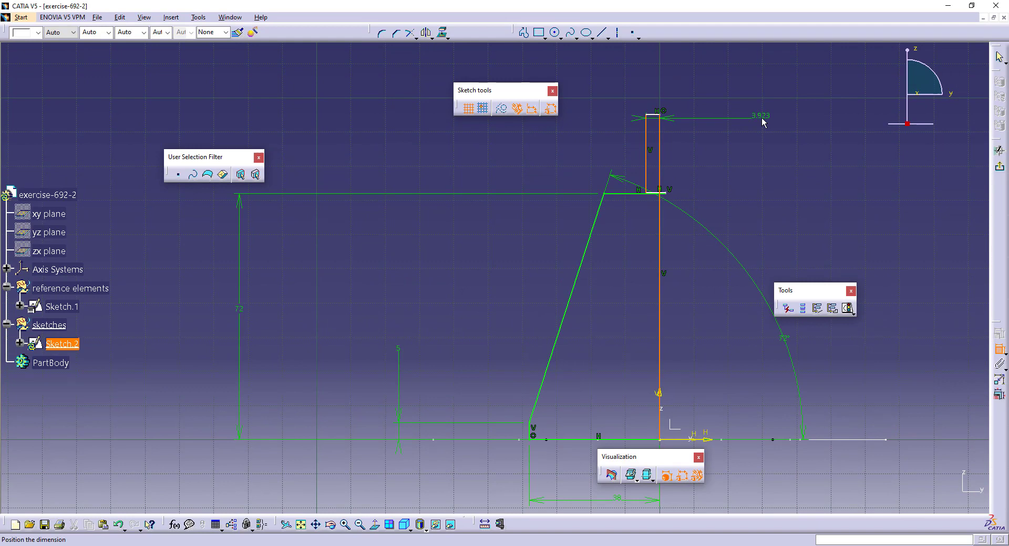
pyautogui.doubleClick(781, 94)
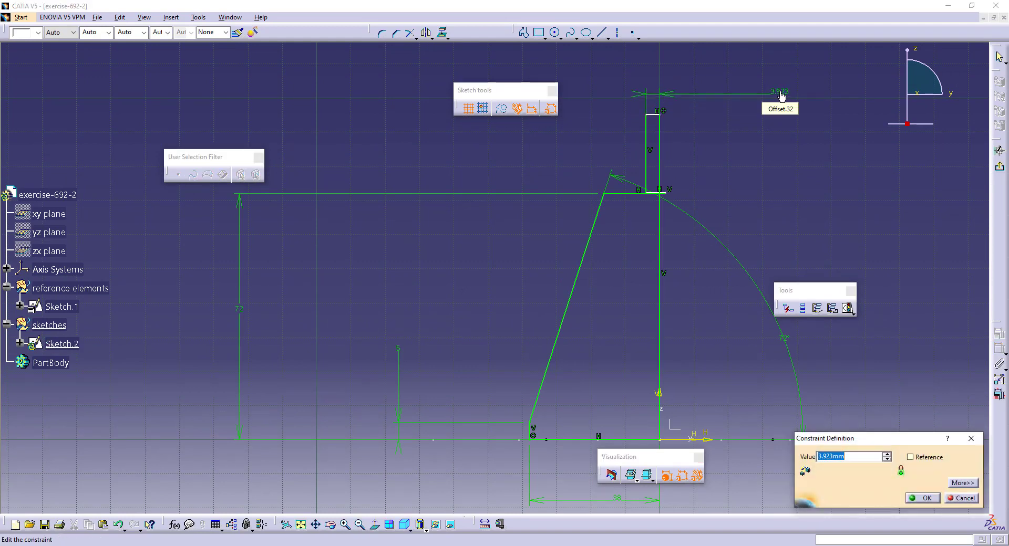
pyautogui.press('Return')
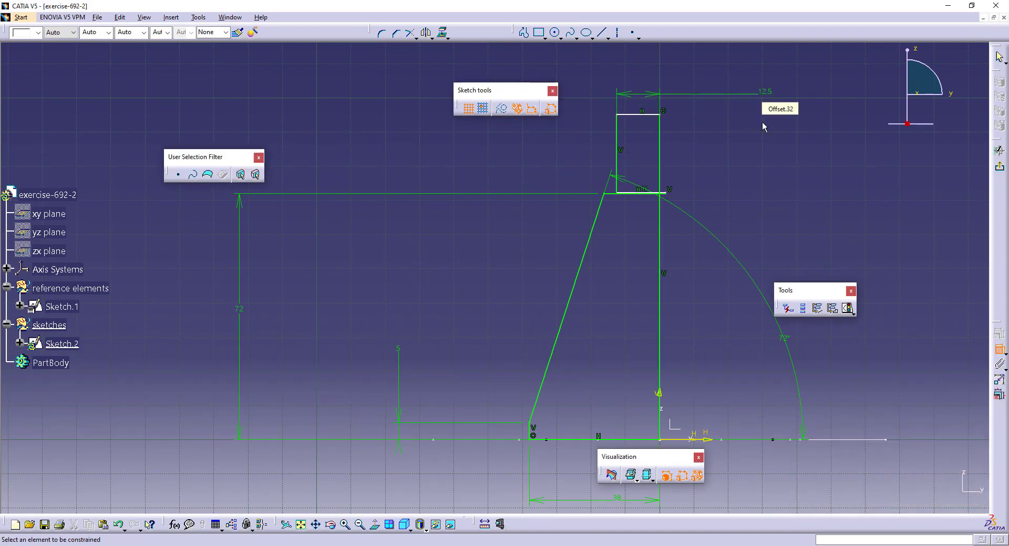
# Step: Reshape the notch by moving its corner inside the profile, with its upper edge about 4.9 mm above the ledge
pyautogui.moveTo(647, 214); pyautogui.dragTo(633, 153, button='middle')
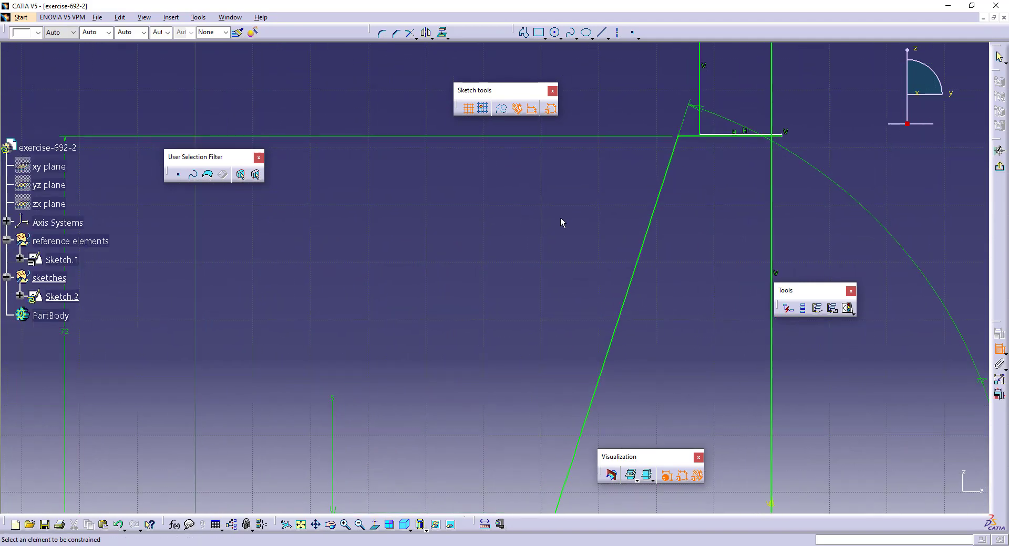
pyautogui.middleClick(635, 192)
pyautogui.press('Escape')
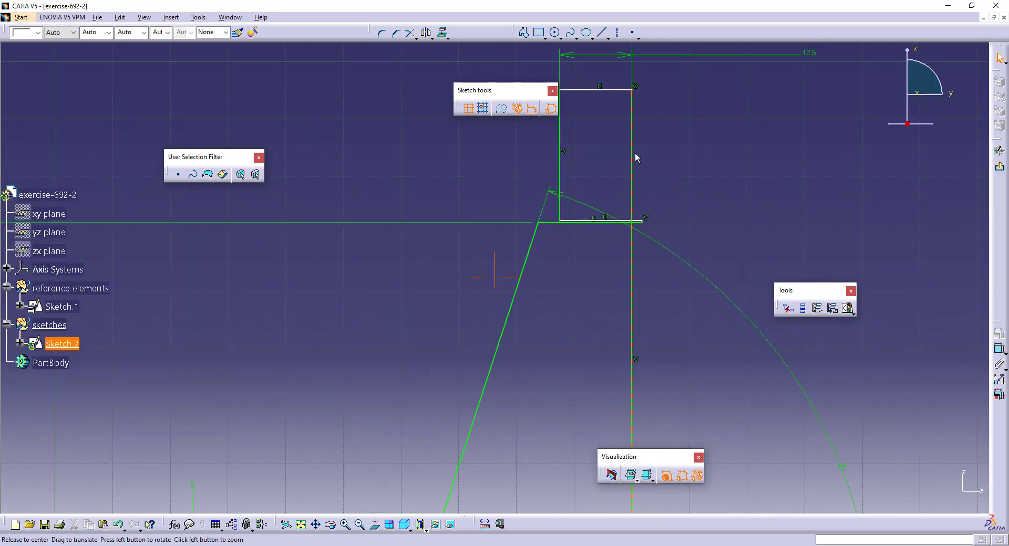
pyautogui.middleClick(635, 158)
pyautogui.scroll(3, 489, 337)
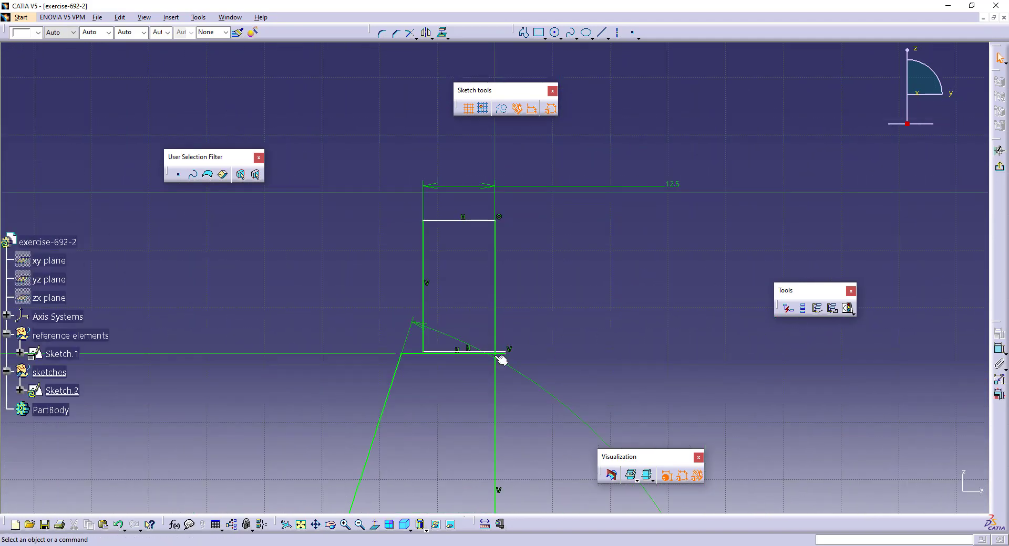
pyautogui.moveTo(495, 357)
pyautogui.mouseDown(button='middle')
pyautogui.moveTo(494, 339)
pyautogui.moveTo(549, 291)
pyautogui.mouseUp(button='middle')
pyautogui.middleClick(495, 330)
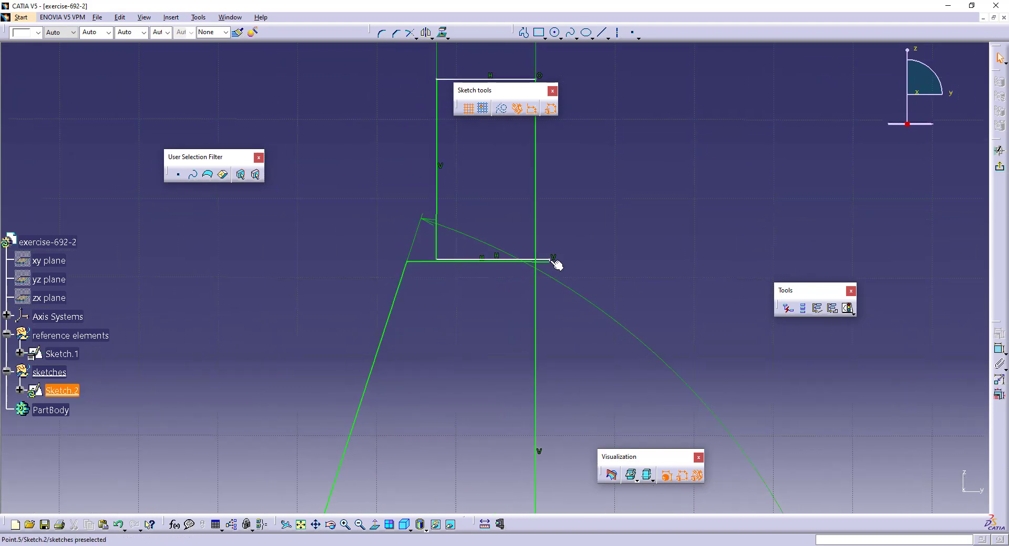
pyautogui.moveTo(551, 261); pyautogui.dragTo(474, 223)
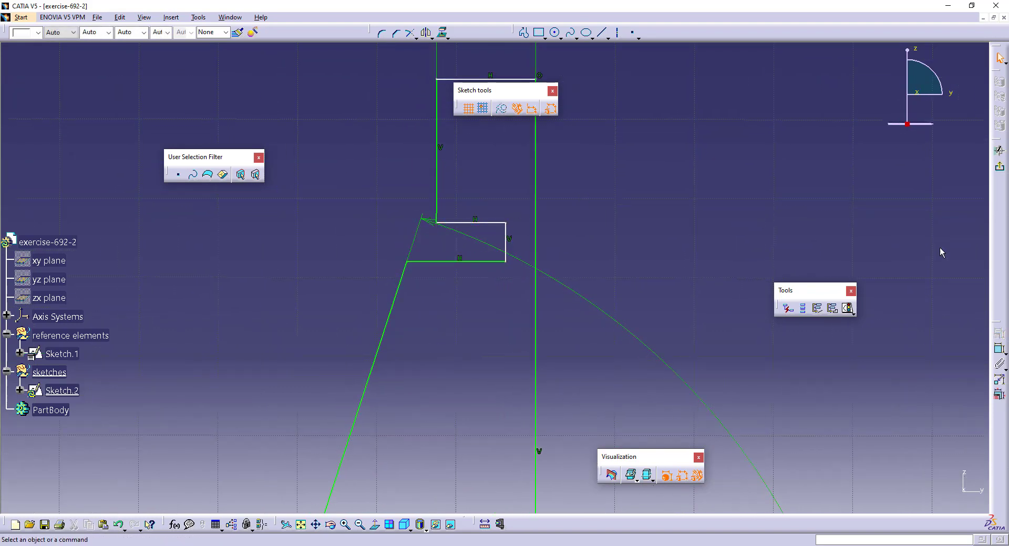
# Step: Dimension the height between the notch's two horizontal edges and set it to 3 mm
pyautogui.click(998, 349)
pyautogui.click(486, 223)
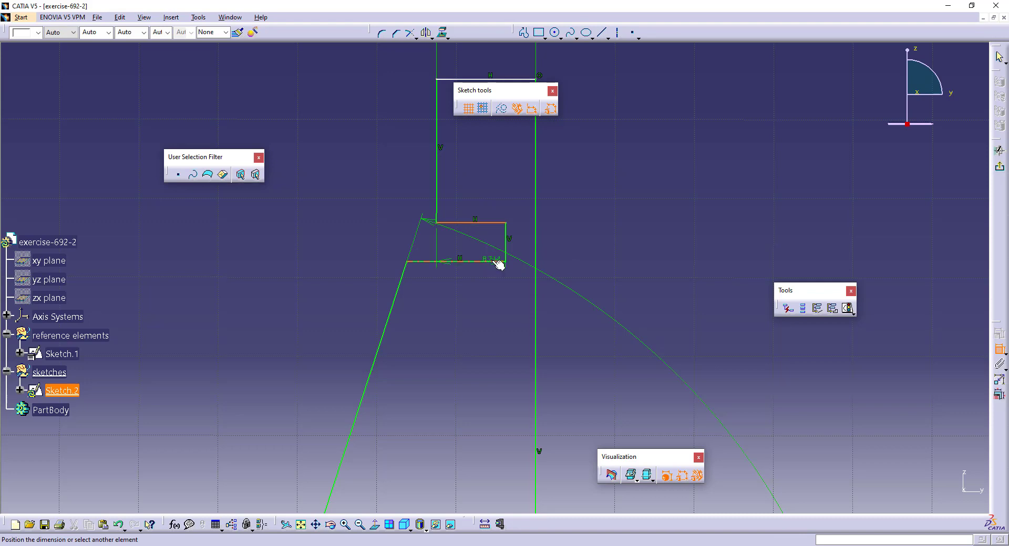
pyautogui.click(498, 262)
pyautogui.doubleClick(666, 231)
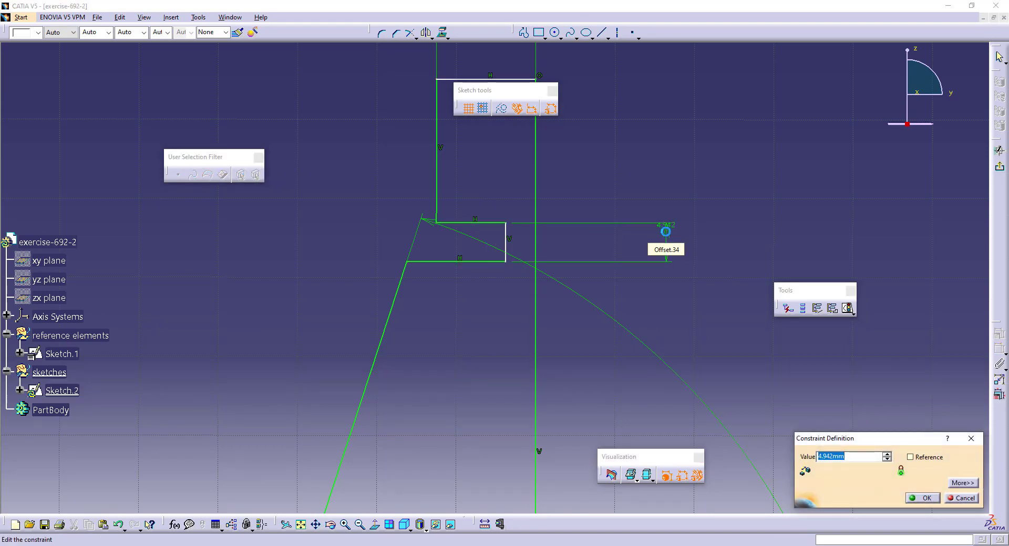
pyautogui.write('3')
pyautogui.press('Return')
# Step: Dimension the notch's depth from the neck's outer vertical edge to the notch's vertical edge and set it to 2 mm
pyautogui.click(438, 210)
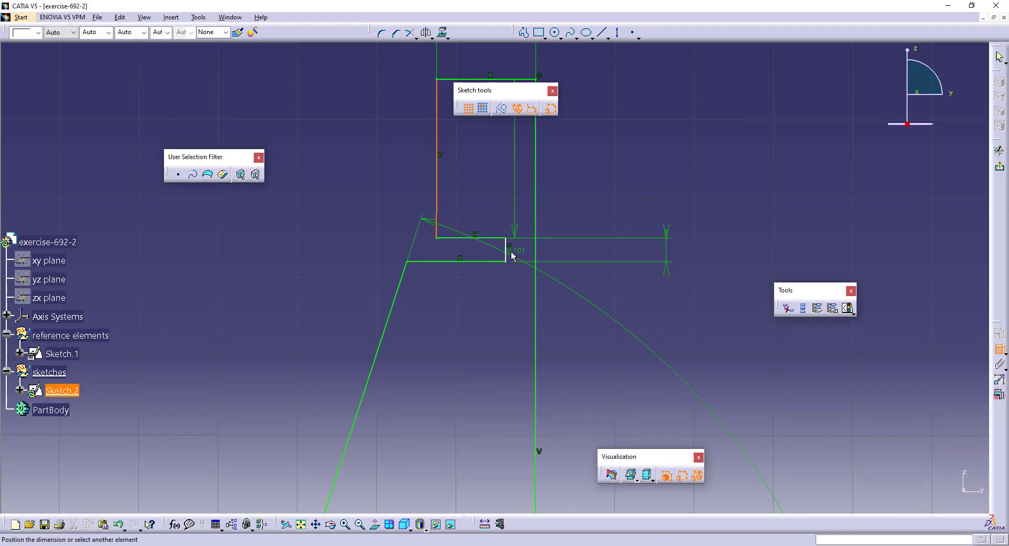
pyautogui.click(693, 145)
pyautogui.doubleClick(693, 144)
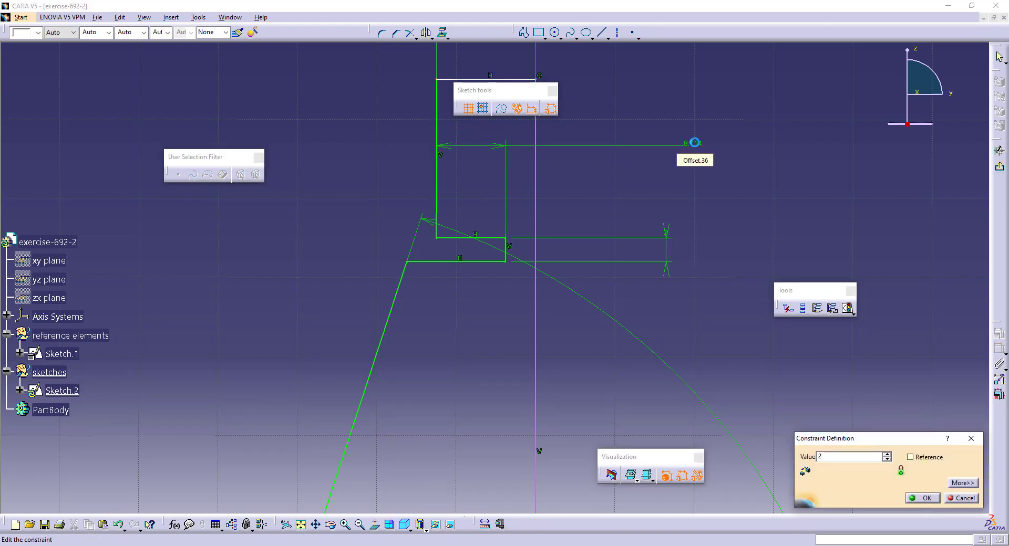
pyautogui.write('2')
pyautogui.press('Return')
pyautogui.scroll(-1, 590, 178)
pyautogui.moveTo(590, 178); pyautogui.dragTo(604, 230, button='middle')
pyautogui.scroll(1, 604, 230)
pyautogui.scroll(-2, 518, 220)
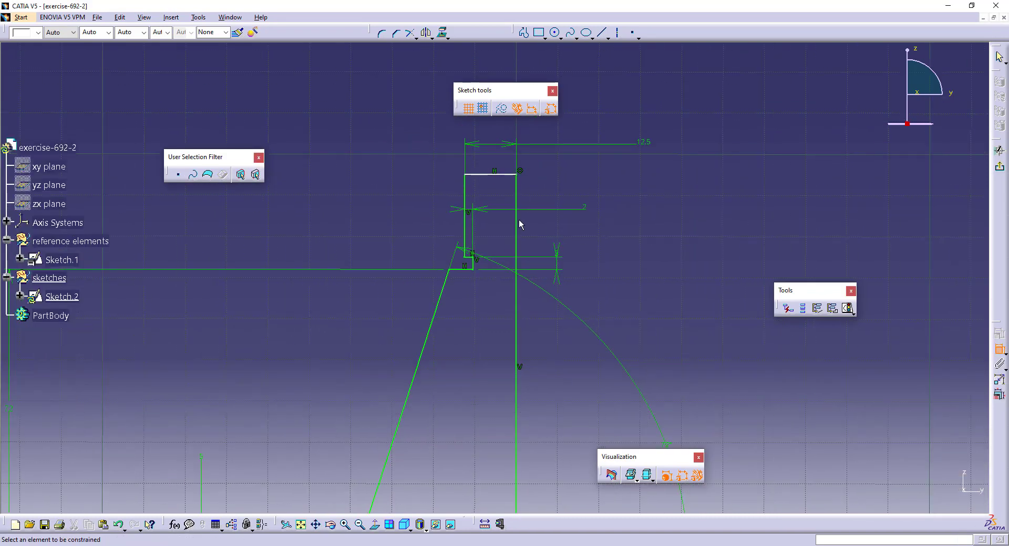
pyautogui.scroll(-1, 510, 219)
pyautogui.scroll(3, 510, 219)
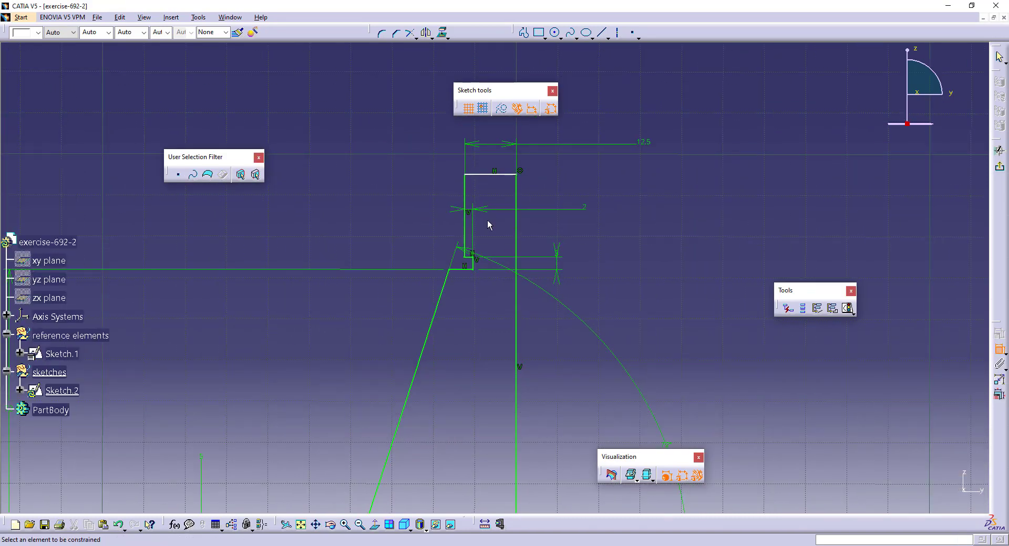
# Step: Dimension the height of the neck's top edge above the horizontal axis and set it to 92 mm
pyautogui.scroll(-2, 513, 230)
pyautogui.scroll(-2, 506, 227)
pyautogui.scroll(2, 506, 227)
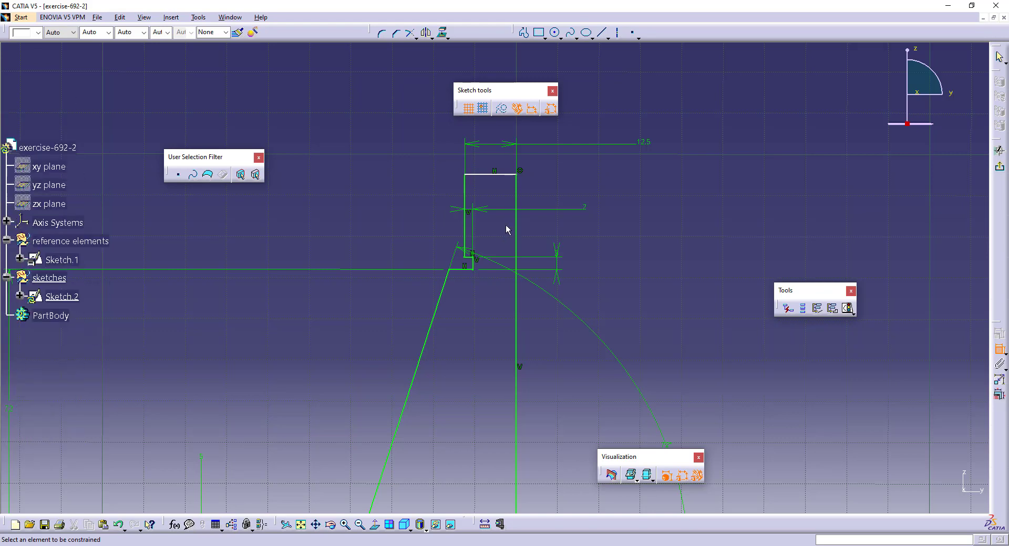
pyautogui.keyDown('ctrl'); pyautogui.moveTo(513, 206); pyautogui.dragTo(527, 289, button='middle'); pyautogui.keyUp('ctrl')
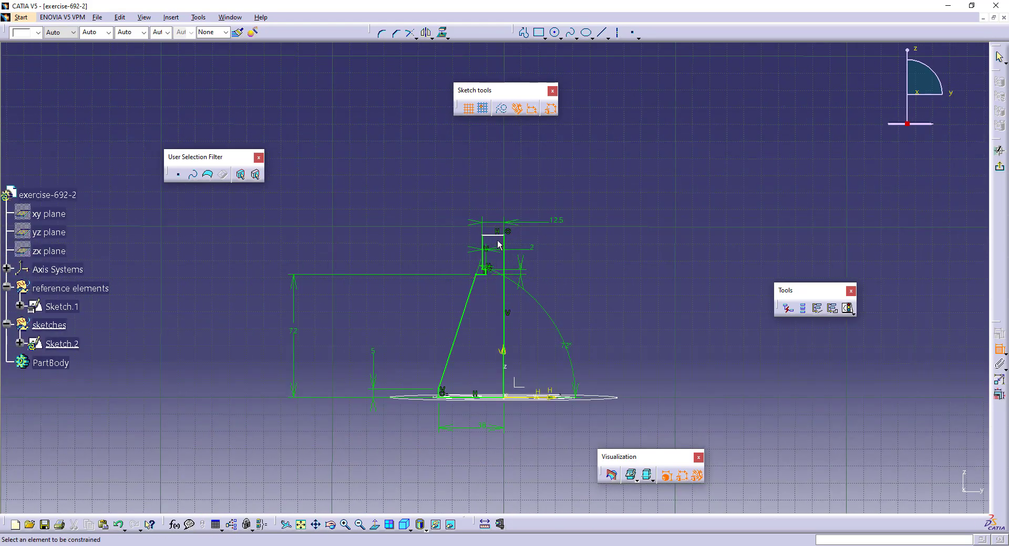
pyautogui.click(494, 238)
pyautogui.keyDown('ctrl'); pyautogui.moveTo(542, 390); pyautogui.dragTo(527, 338, button='middle'); pyautogui.keyUp('ctrl')
pyautogui.scroll(2, 518, 457)
pyautogui.moveTo(518, 457); pyautogui.dragTo(517, 493, button='middle')
pyautogui.scroll(2, 506, 488)
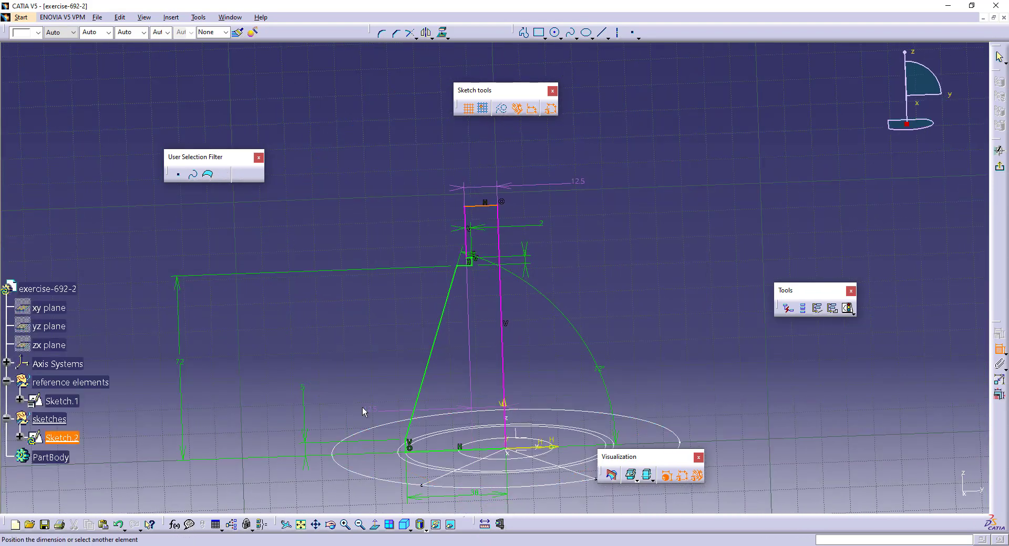
pyautogui.click(547, 449)
pyautogui.click(653, 347)
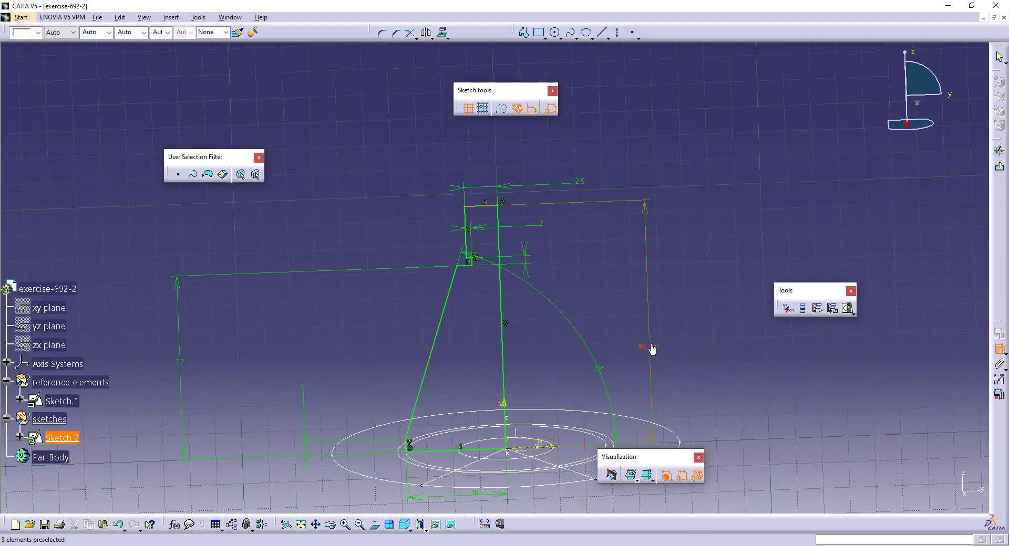
pyautogui.doubleClick(651, 348)
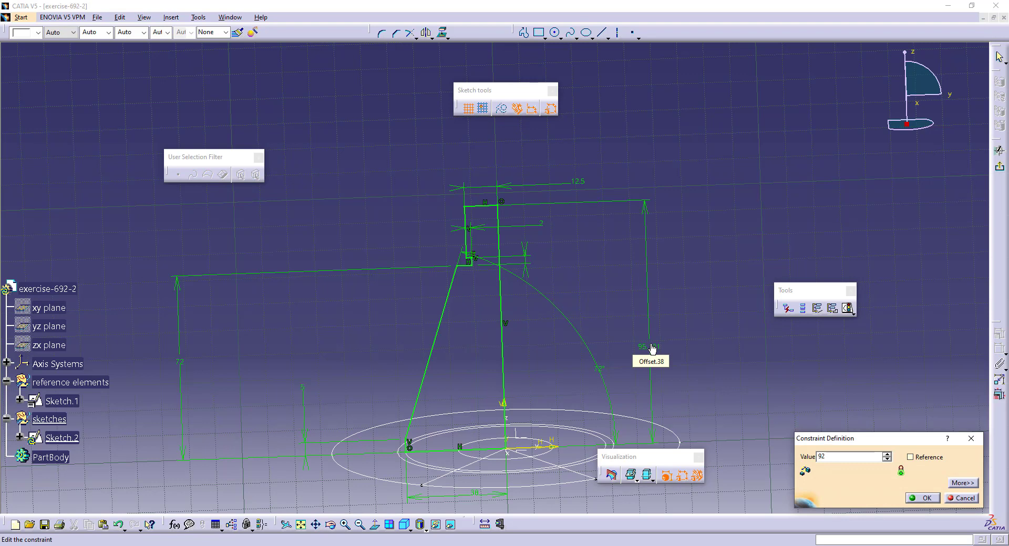
pyautogui.press('Return')
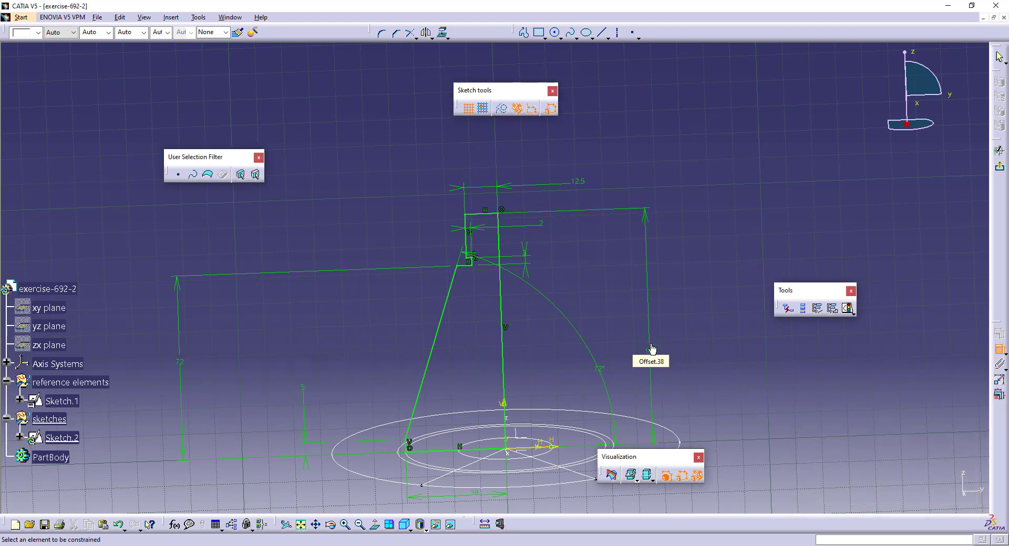
# Step: Finish the profile sketch and hide the reference sketch Sketch.1
pyautogui.click(999, 172)
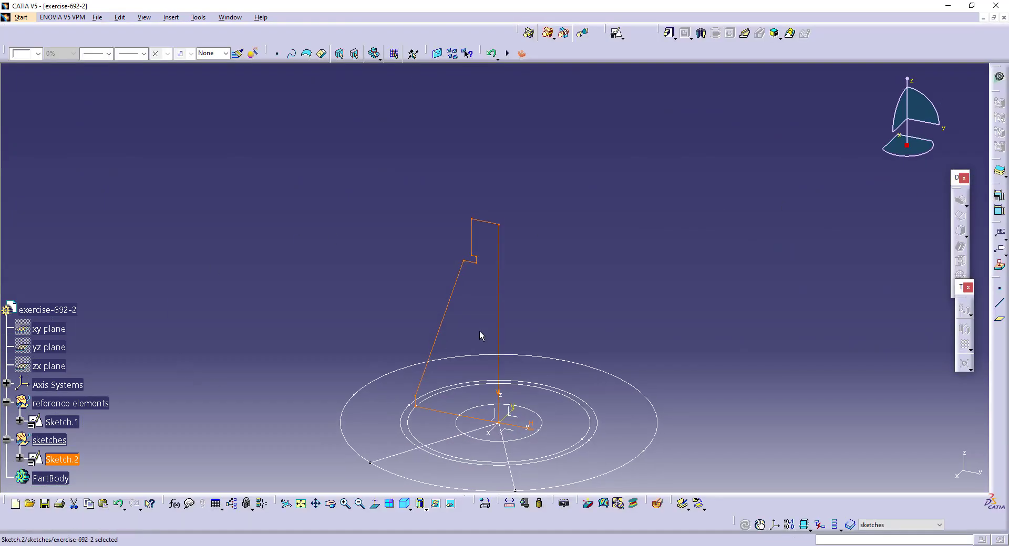
pyautogui.rightClick(59, 423)
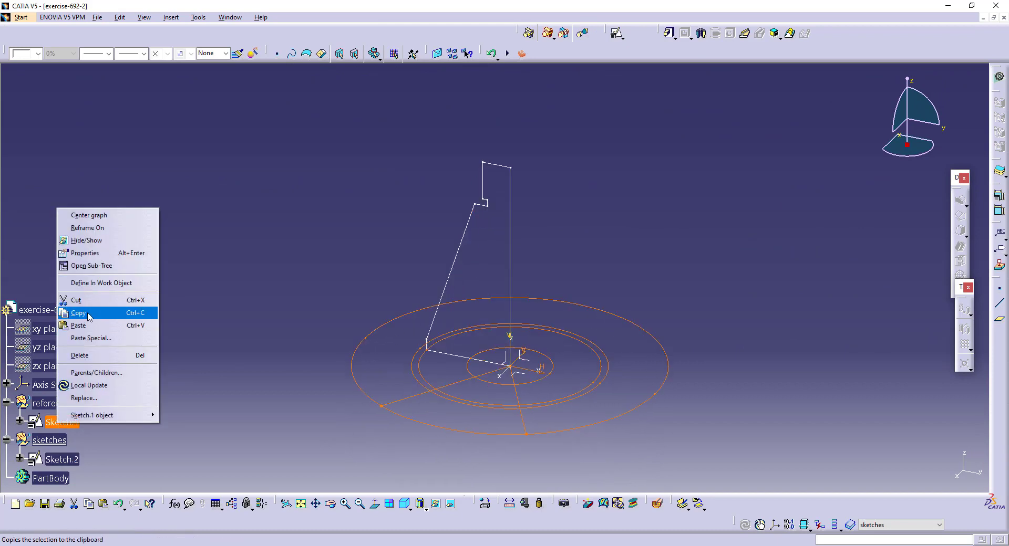
pyautogui.click(79, 241)
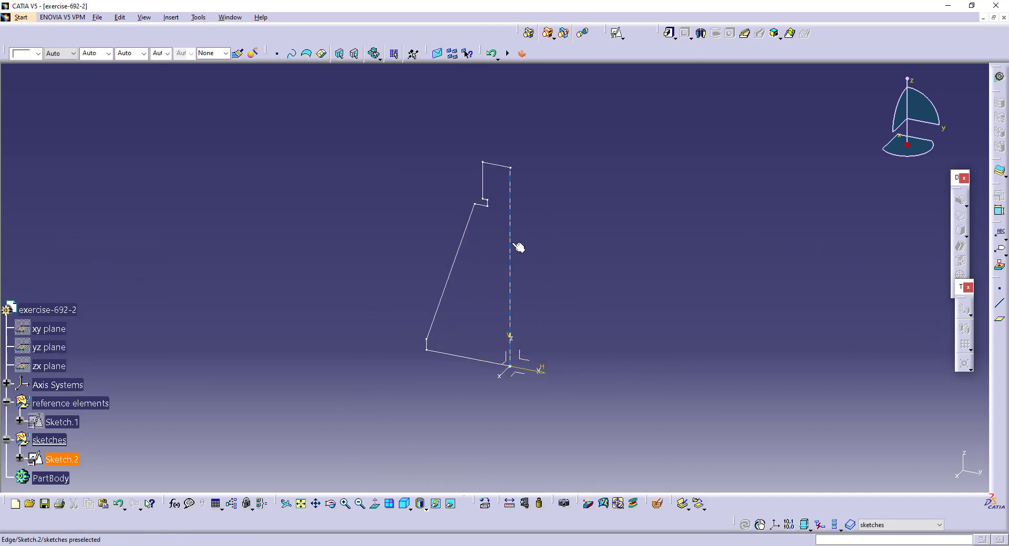
# Step: In the sketches set, create a plane parallel to XY through the upper vertex of the profile's short outer vertical edge
pyautogui.scroll(-3, 188, 402)
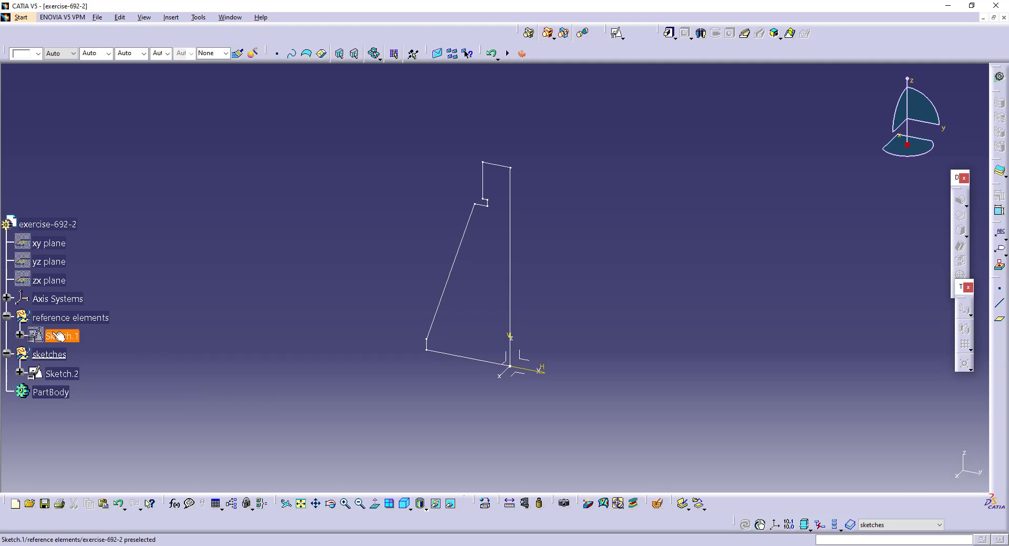
pyautogui.rightClick(59, 356)
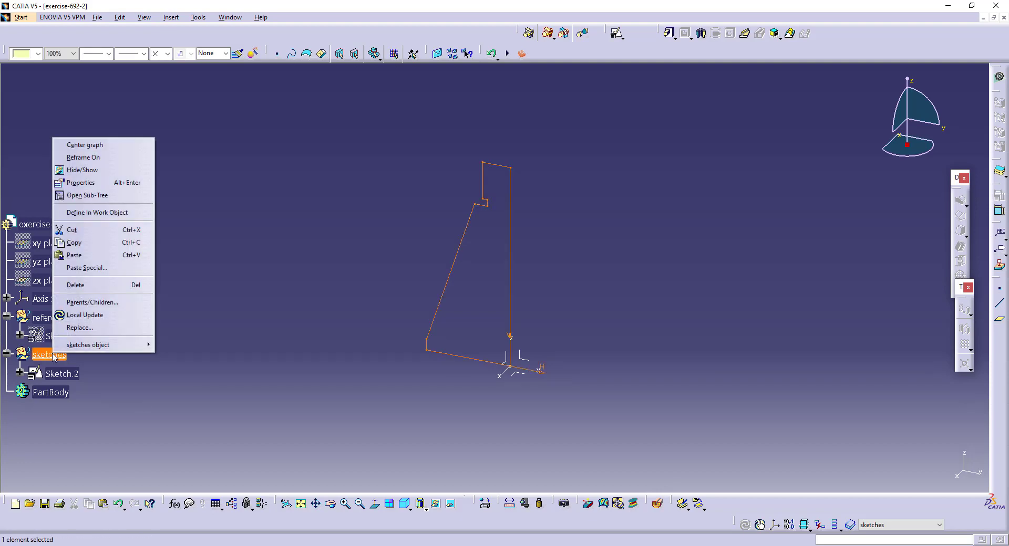
pyautogui.click(97, 216)
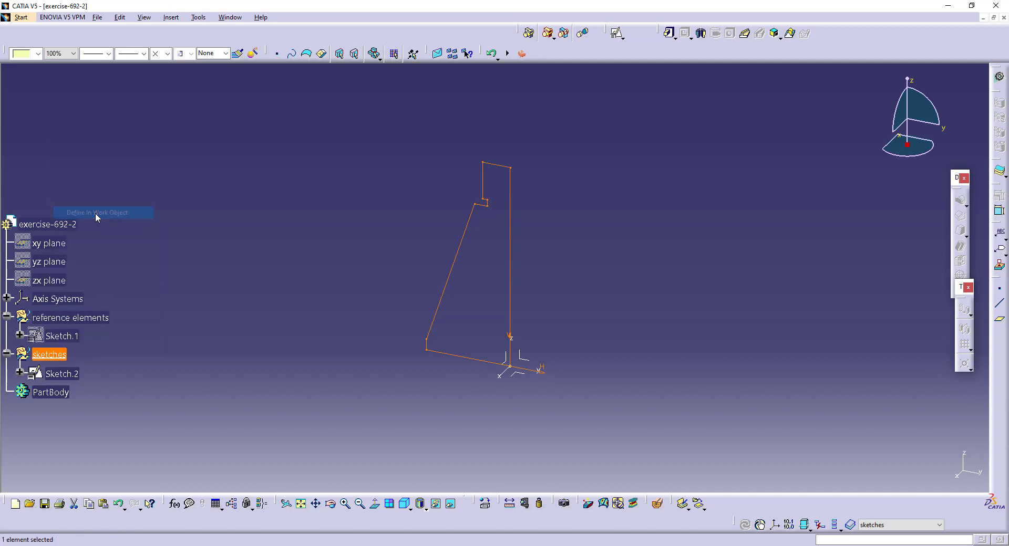
pyautogui.click(999, 321)
pyautogui.click(521, 373)
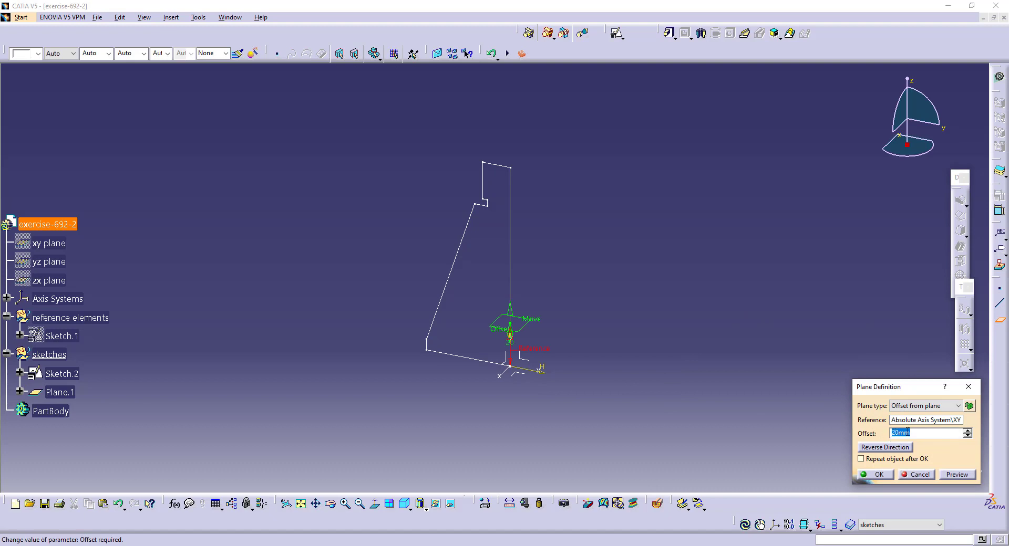
pyautogui.click(426, 348)
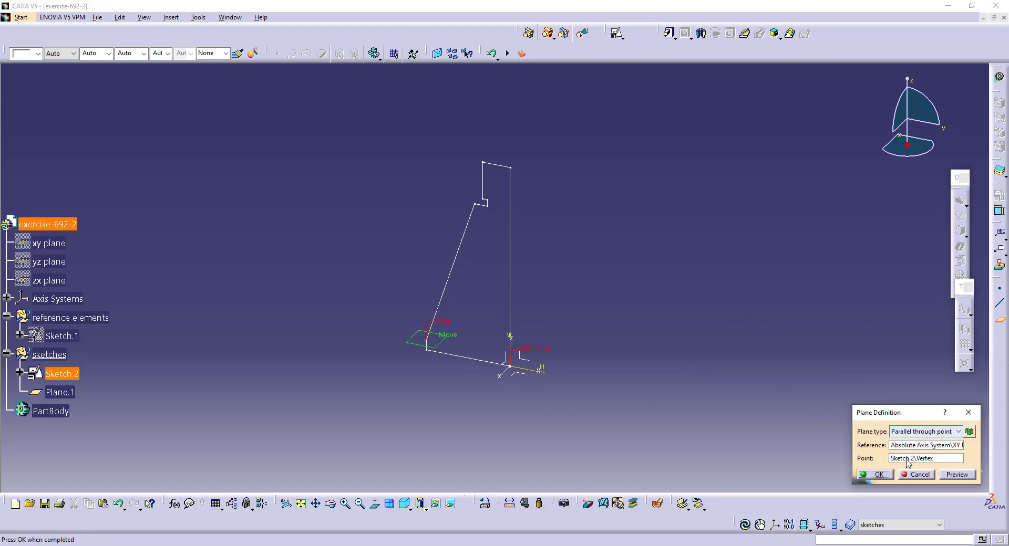
pyautogui.click(880, 477)
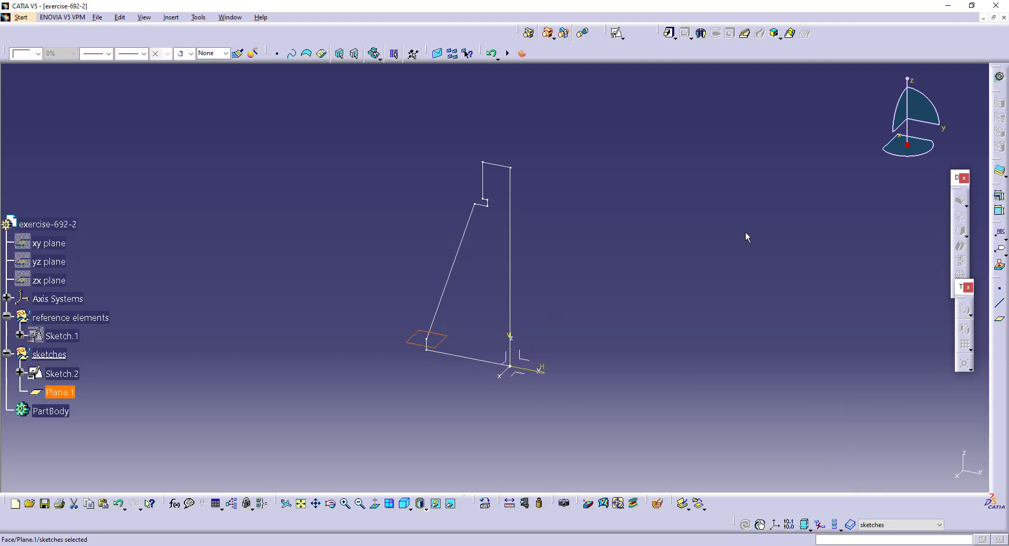
pyautogui.click(616, 33)
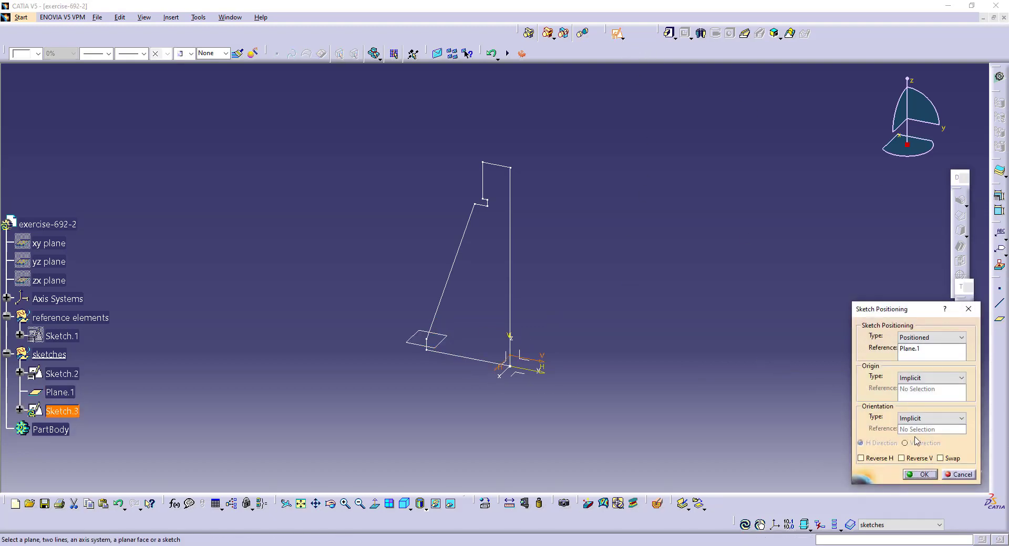
pyautogui.moveTo(438, 340); pyautogui.dragTo(442, 343, button='middle')
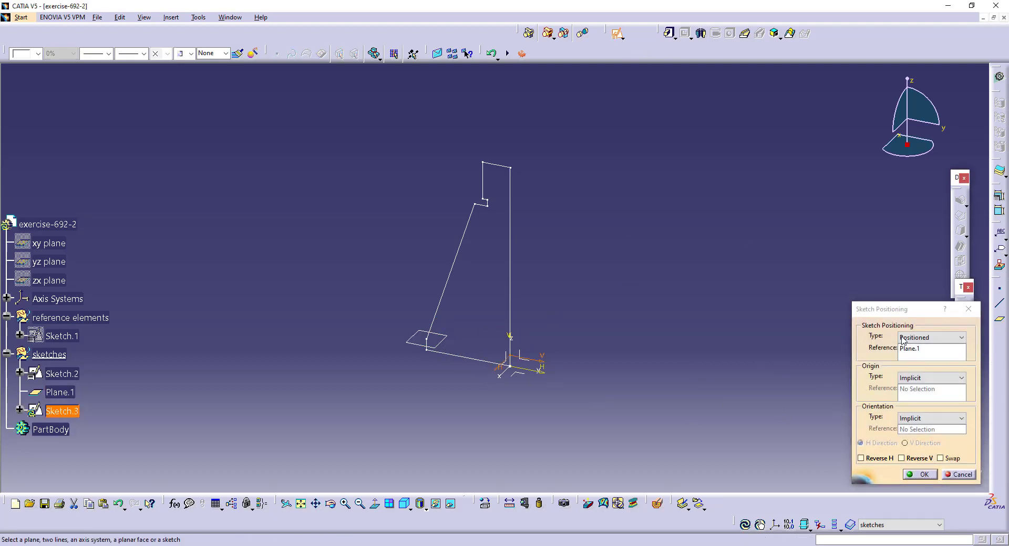
pyautogui.click(920, 474)
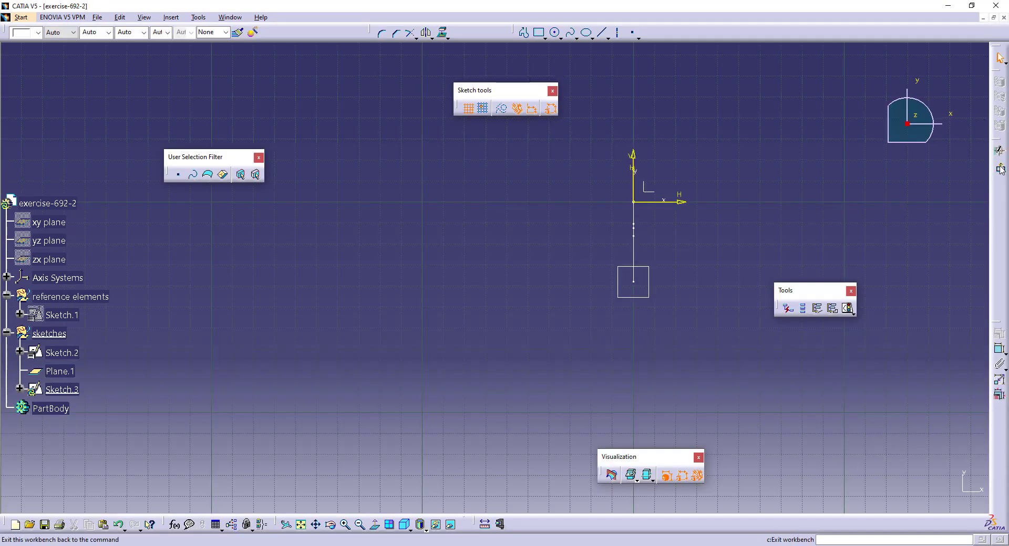
pyautogui.click(1000, 169)
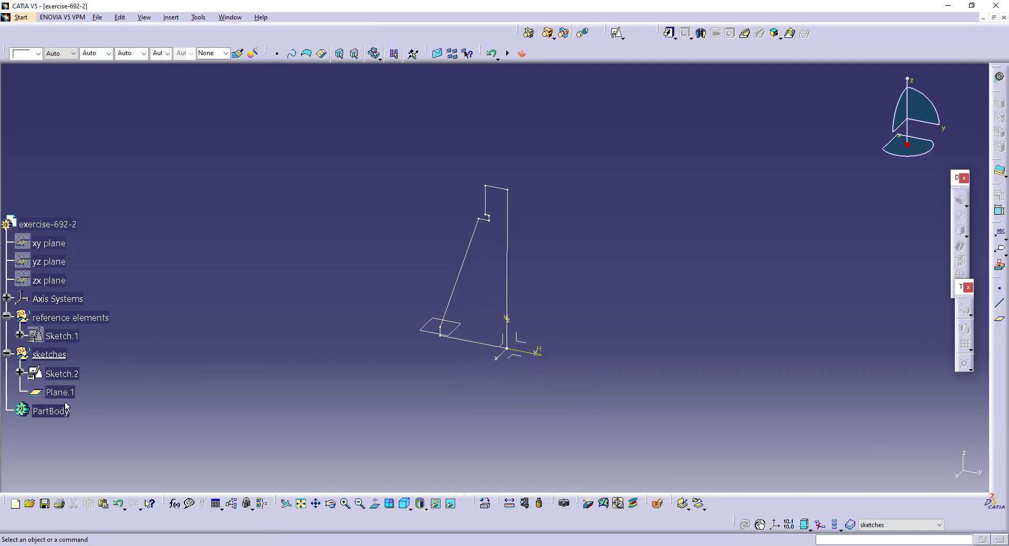
# Step: Make PartBody the work object and revolve the half profile Sketch.2 through 360 degrees about the Z axis as a shaft
pyautogui.rightClick(52, 410)
pyautogui.click(87, 273)
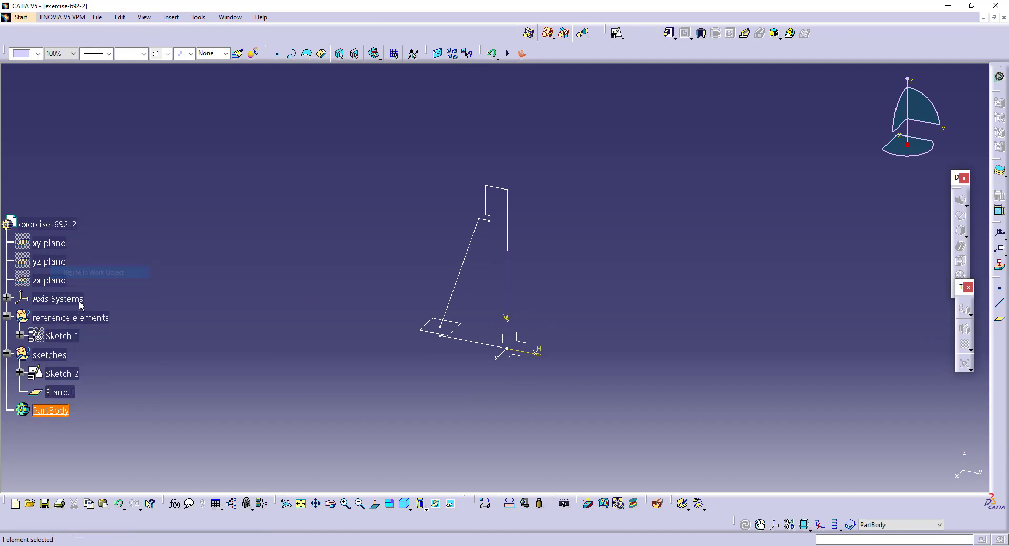
pyautogui.click(701, 33)
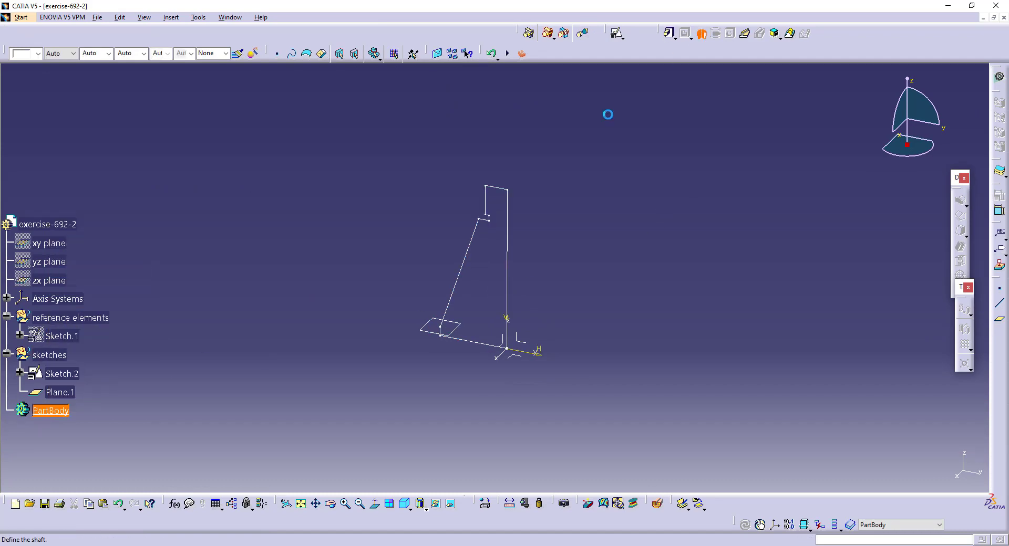
pyautogui.click(474, 235)
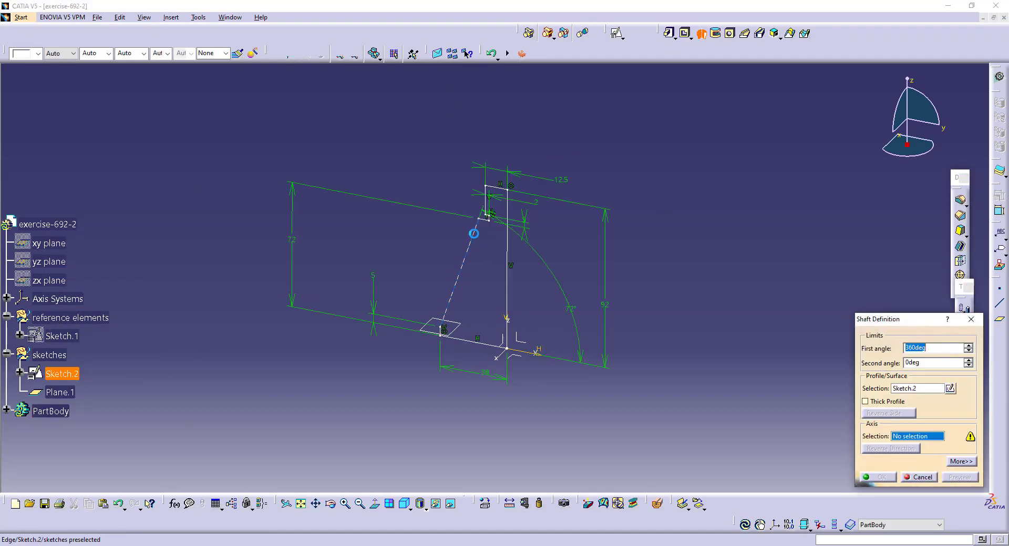
pyautogui.rightClick(929, 438)
pyautogui.click(908, 479)
pyautogui.click(876, 478)
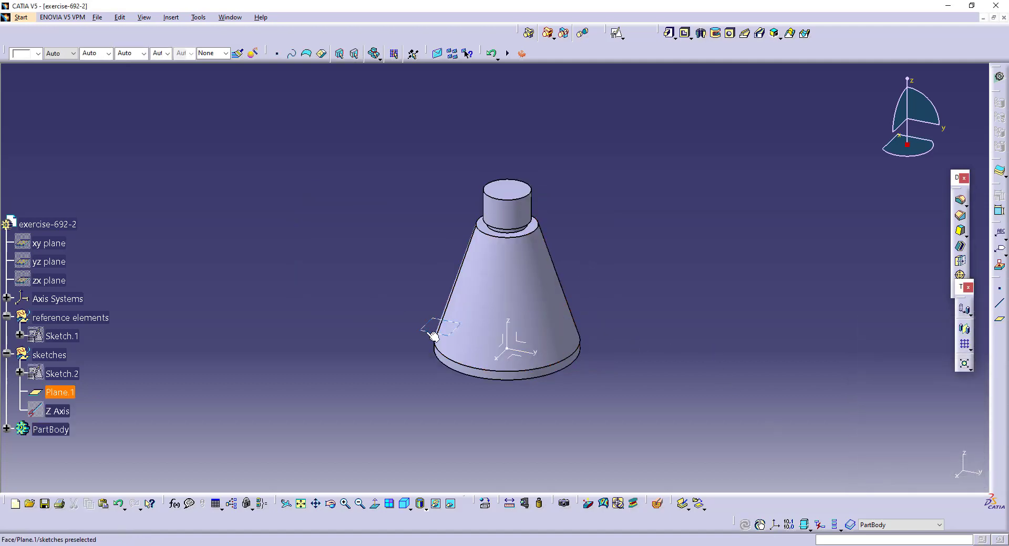
# Step: Make the sketches set active and create a positioned sketch on Plane.1 with H along Y and V along negative X
pyautogui.rightClick(47, 355)
pyautogui.click(79, 215)
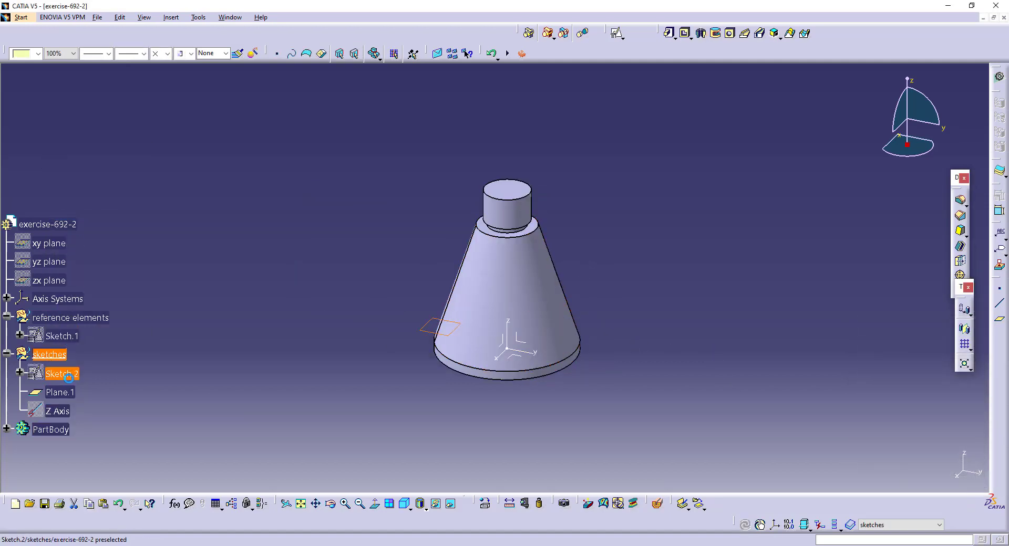
pyautogui.click(59, 392)
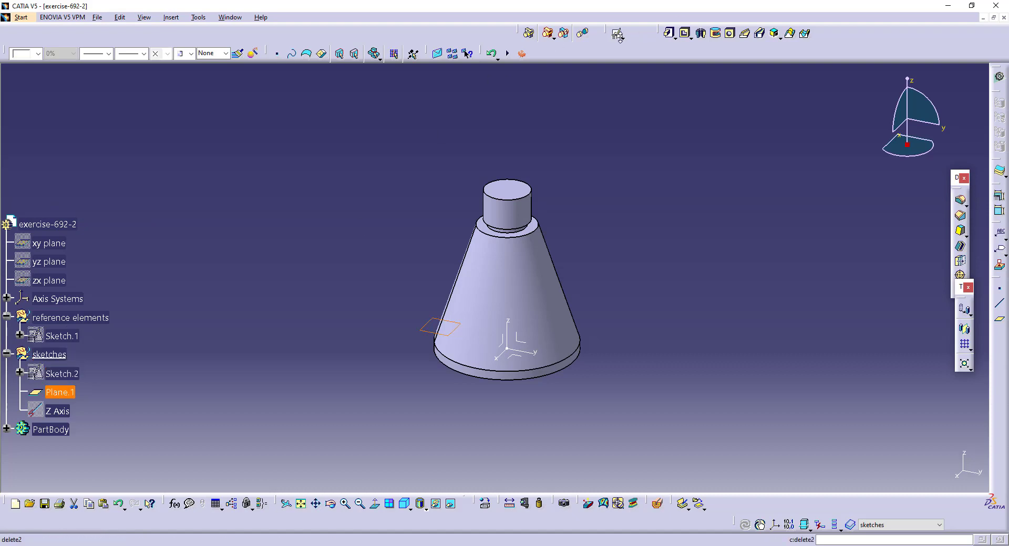
pyautogui.click(618, 34)
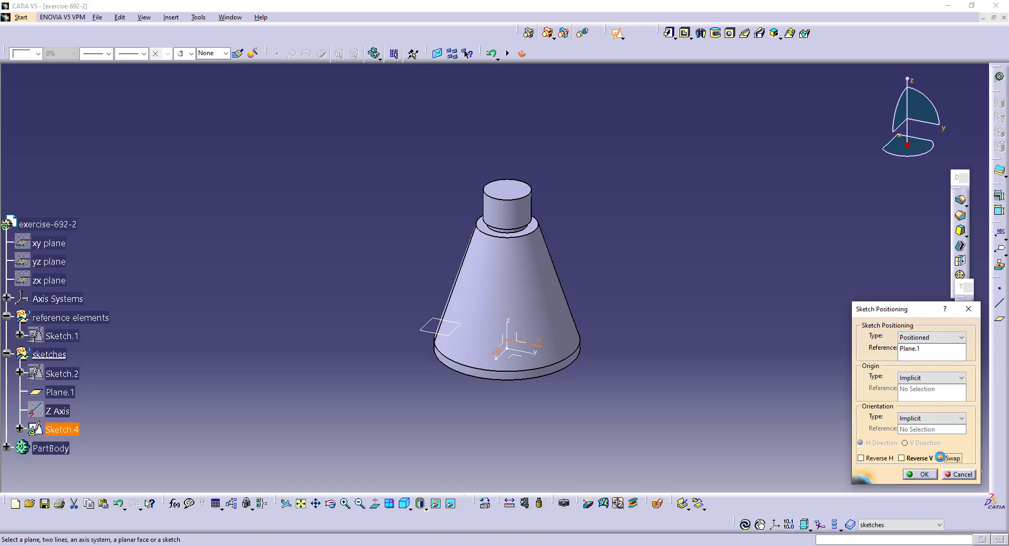
pyautogui.click(920, 475)
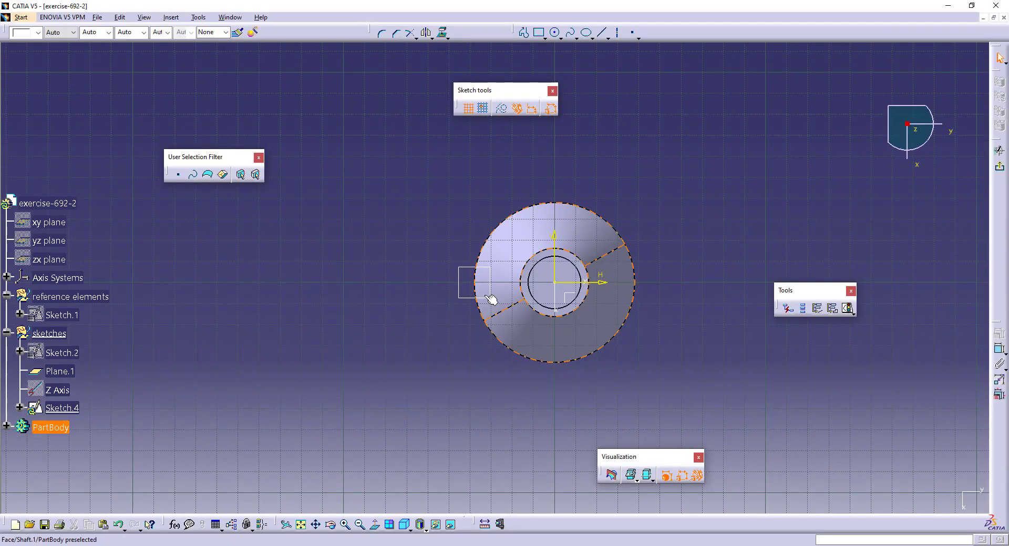
# Step: Project the reference sketch's inner circle, two angled lines and the circle matching the base outline as construction geometry, showing Sketch.1 only meanwhile
pyautogui.rightClick(62, 315)
pyautogui.click(84, 349)
pyautogui.moveTo(604, 344); pyautogui.dragTo(573, 259, button='middle')
pyautogui.click(566, 284)
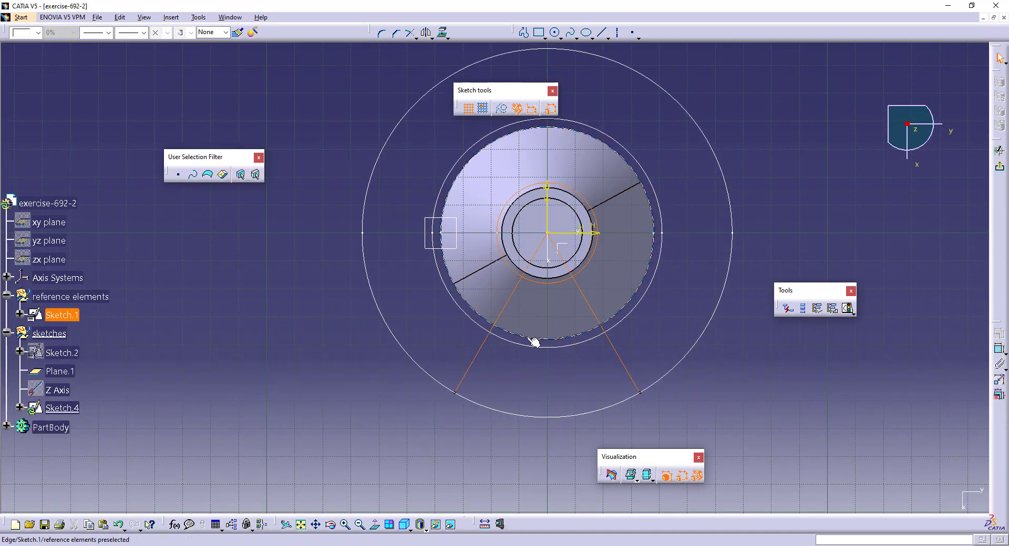
pyautogui.keyDown('ctrl'); pyautogui.click(553, 344); pyautogui.keyUp('ctrl')
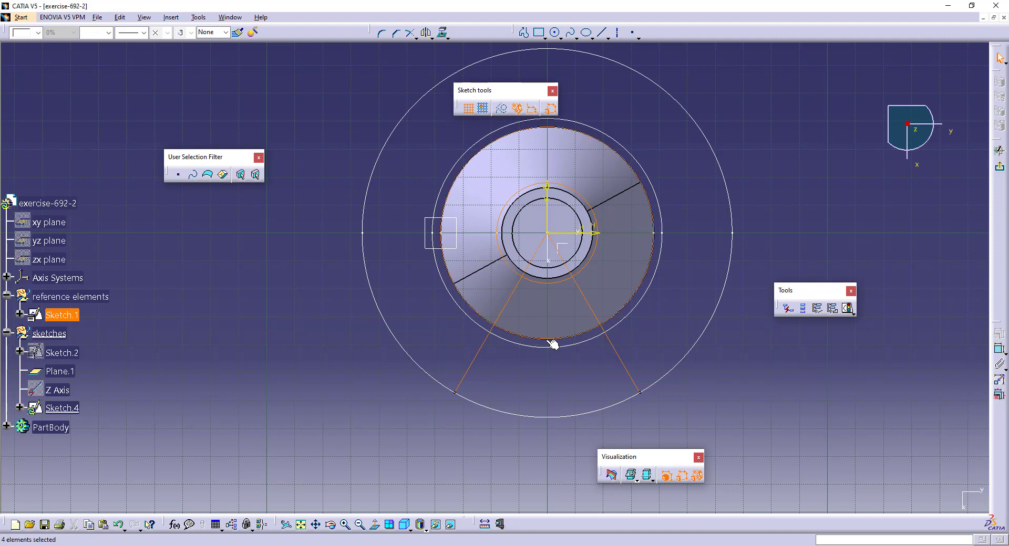
pyautogui.click(502, 109)
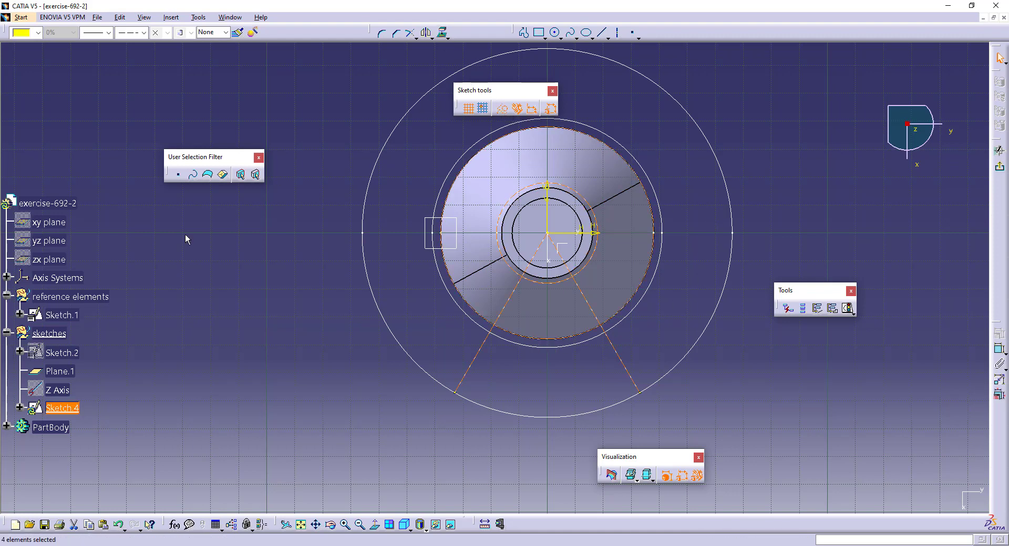
pyautogui.rightClick(62, 315)
pyautogui.click(90, 351)
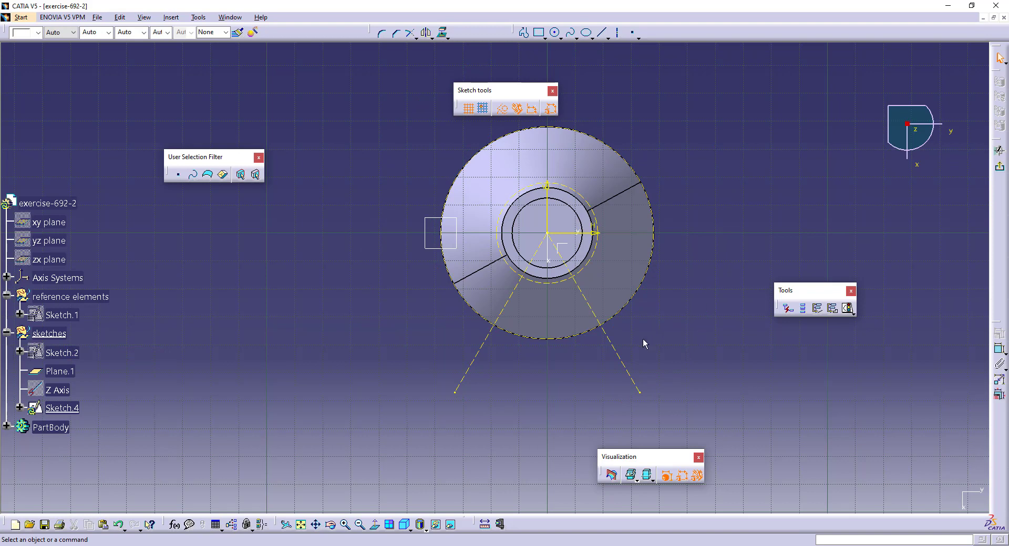
# Step: Convert the projected inner circle, both angled lines and the circle matching the base outline from construction to standard geometry
pyautogui.click(516, 307)
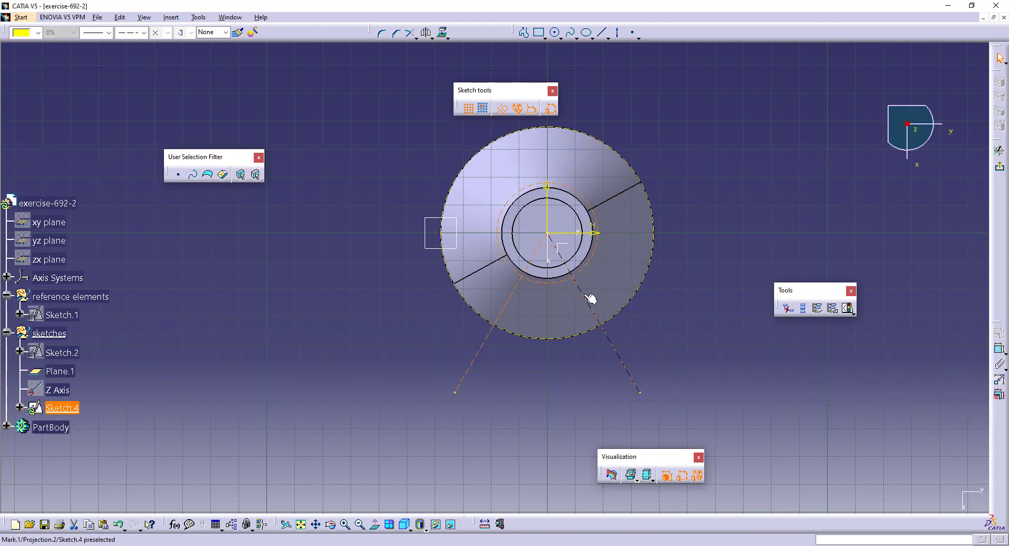
pyautogui.rightClick(584, 299)
pyautogui.click(502, 109)
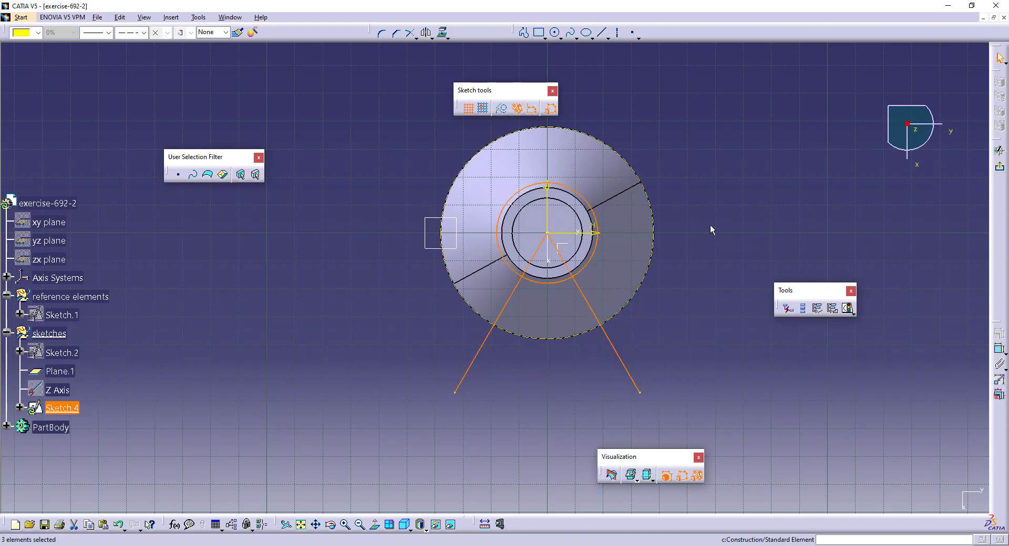
pyautogui.moveTo(605, 350); pyautogui.dragTo(596, 298, button='middle')
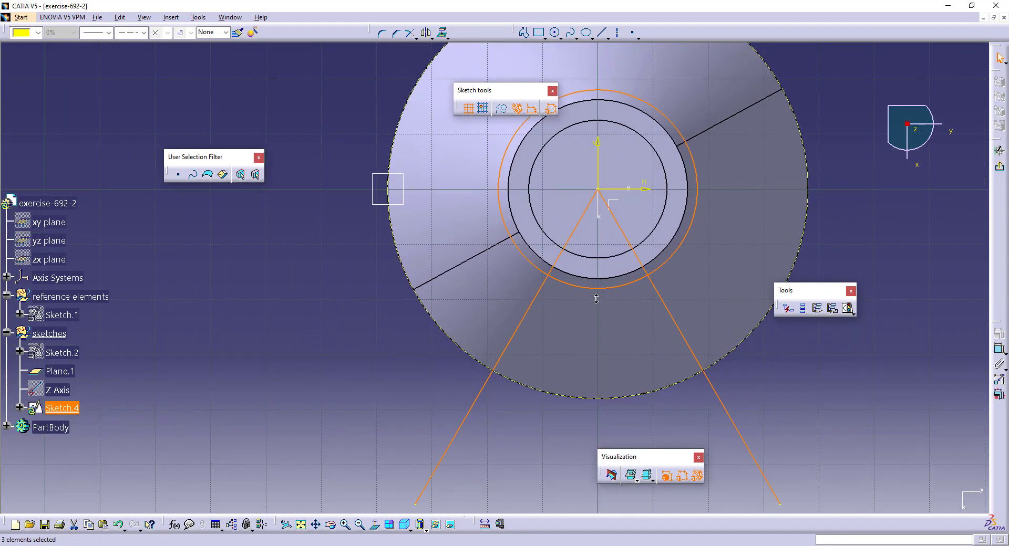
pyautogui.click(571, 398)
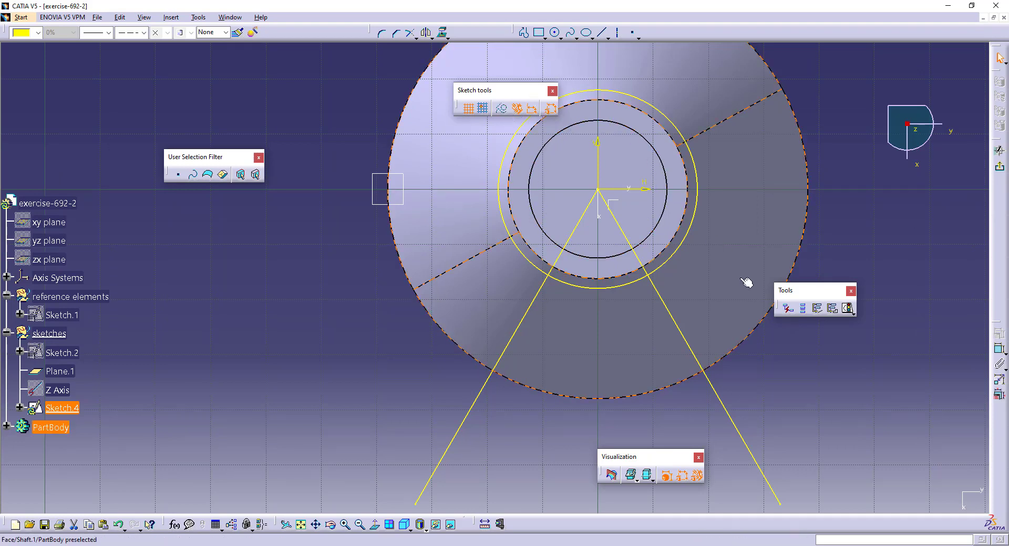
pyautogui.moveTo(746, 283); pyautogui.dragTo(674, 239, button='middle')
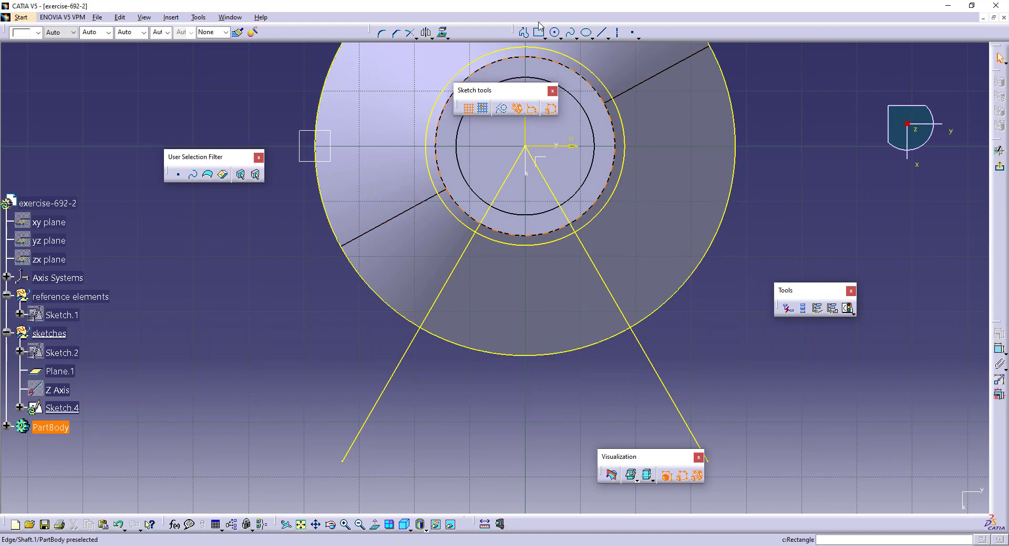
# Step: Draw a slanted line just inside the left angled line, from the projected inner circle to the outer circle
pyautogui.click(523, 32)
pyautogui.click(487, 233)
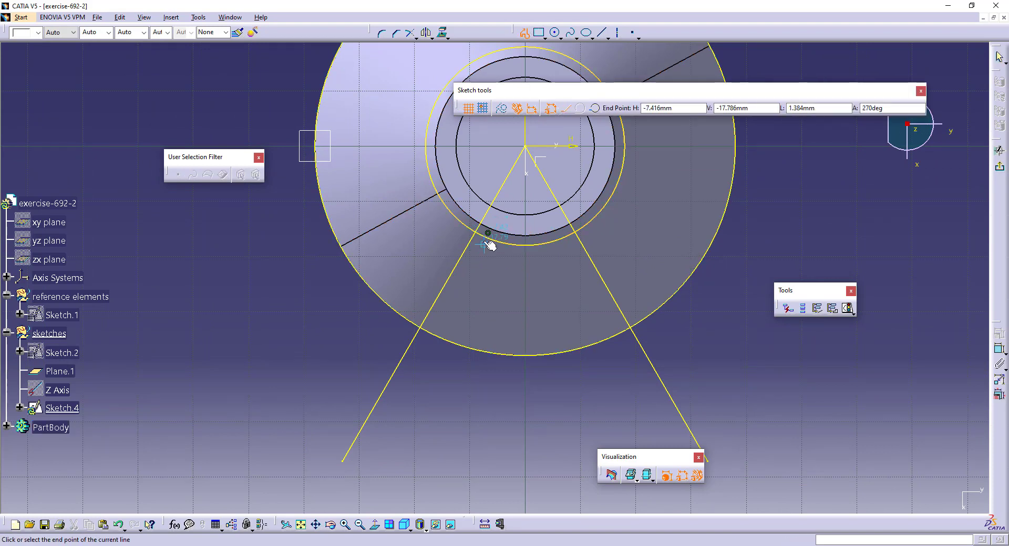
pyautogui.click(435, 330)
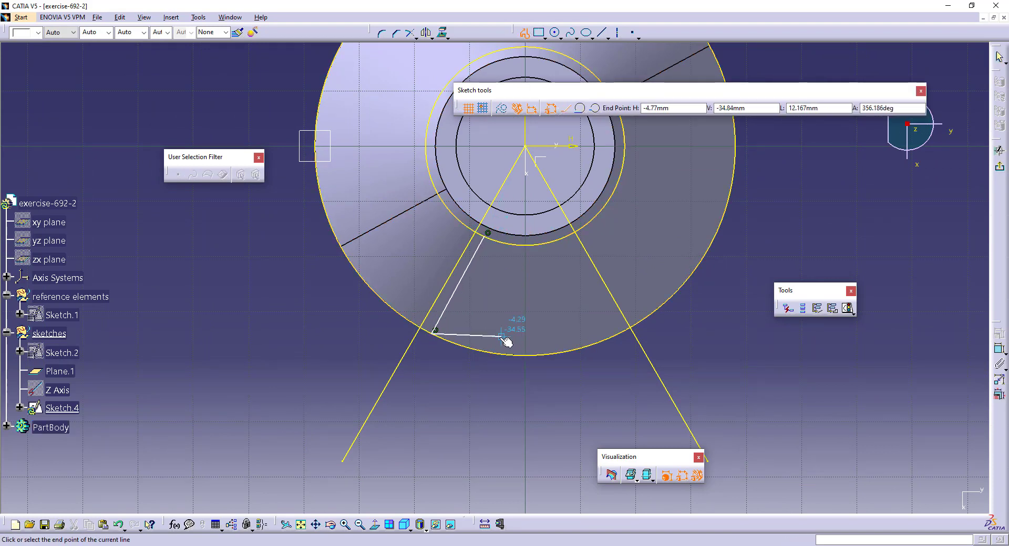
pyautogui.press('Escape')
# Step: Constrain the new line at an offset of 2.5 mm from the neighbouring left angled line
pyautogui.click(999, 349)
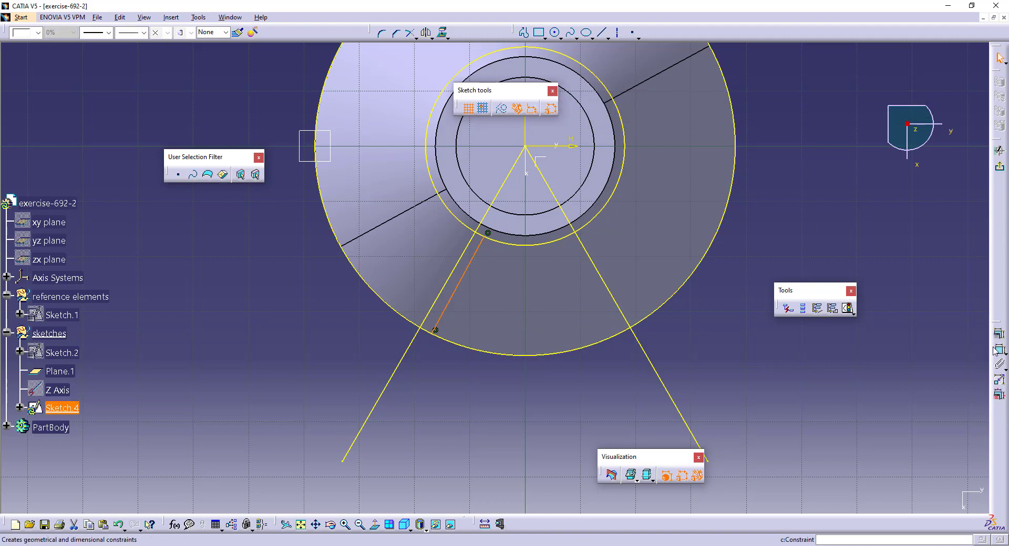
pyautogui.click(455, 270)
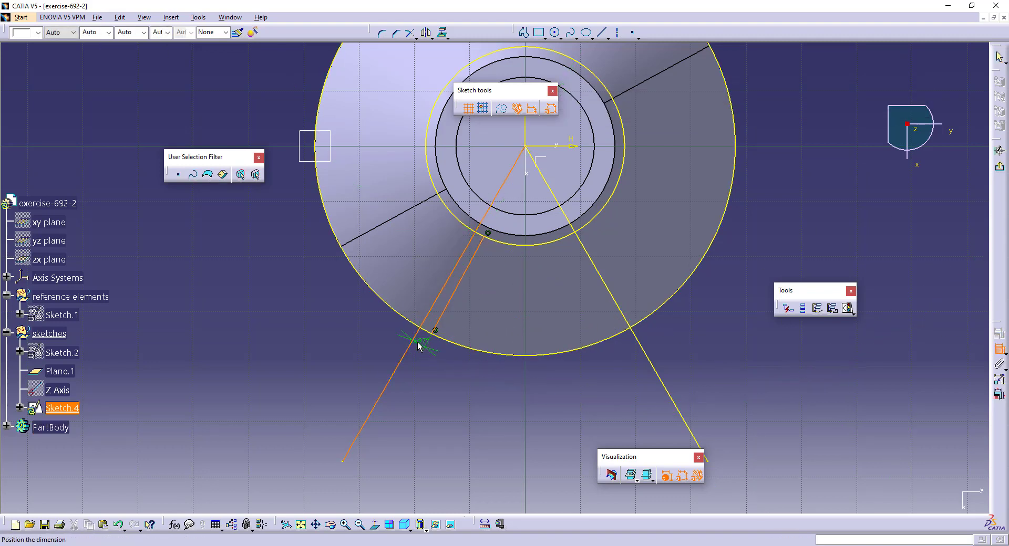
pyautogui.rightClick(426, 362)
pyautogui.click(472, 408)
pyautogui.click(436, 319)
pyautogui.click(464, 403)
pyautogui.doubleClick(470, 400)
pyautogui.write('2')
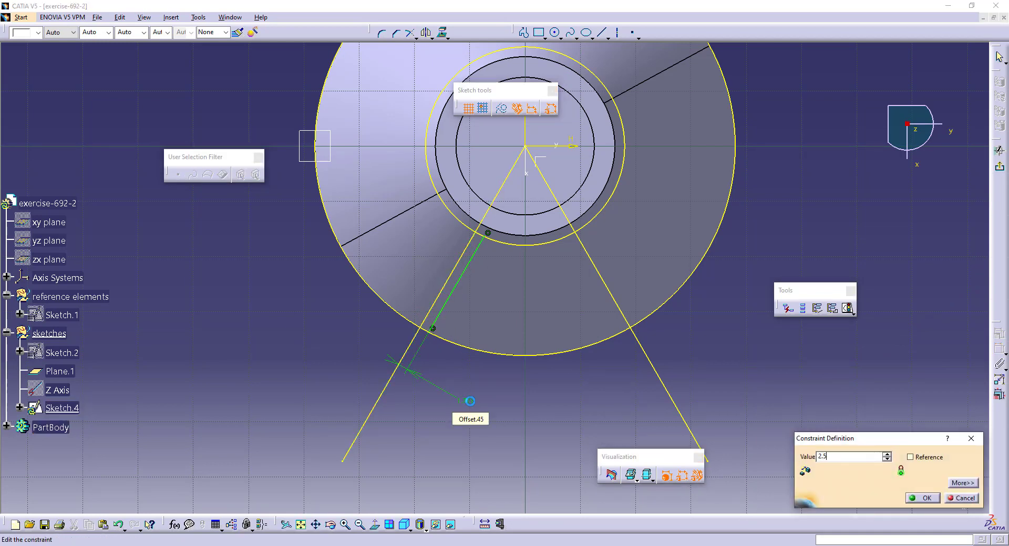
pyautogui.write('.5')
pyautogui.press('Return')
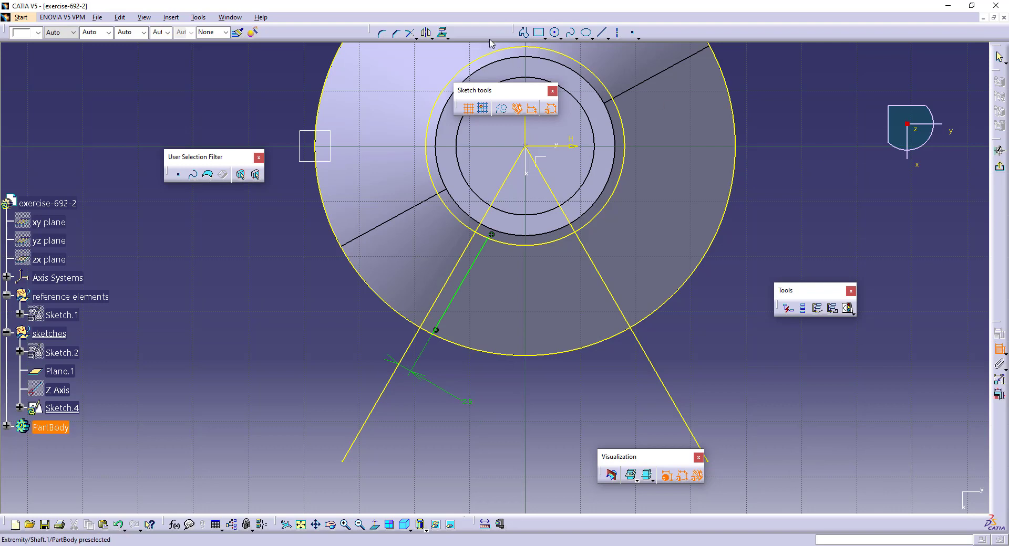
# Step: Mirror the offset line about the sketch's vertical axis
pyautogui.click(425, 32)
pyautogui.click(473, 266)
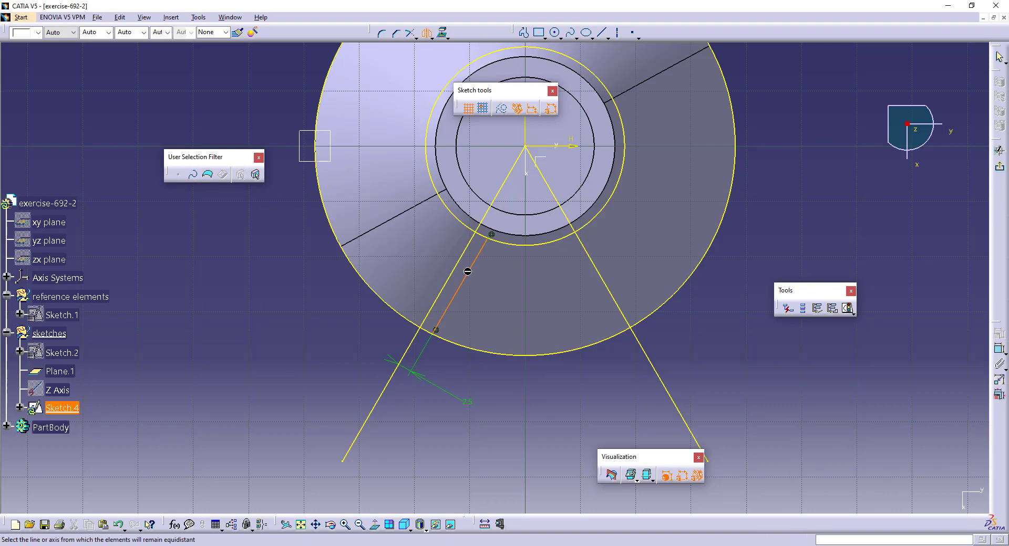
pyautogui.click(524, 134)
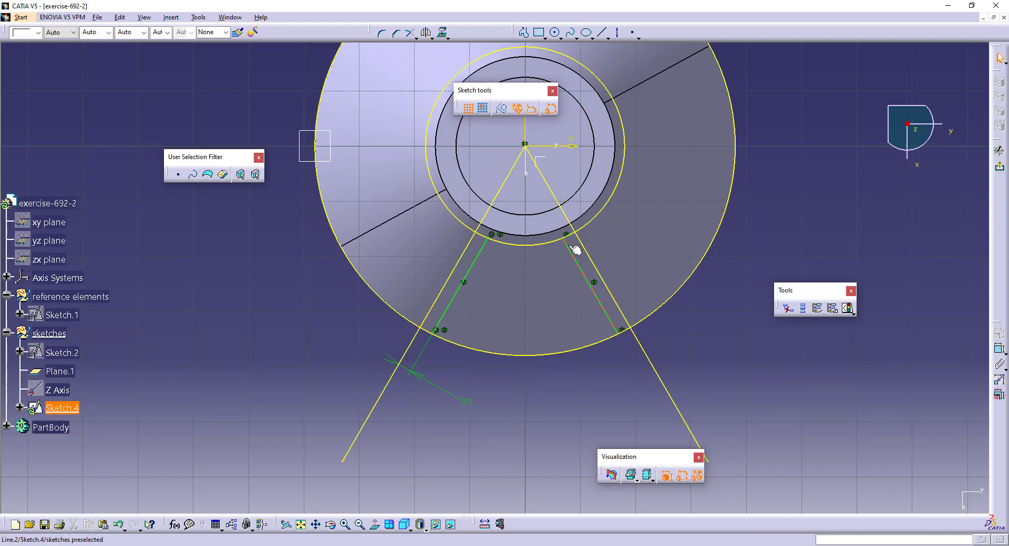
# Step: Quick-trim the circles and angled lines in Sketch.4 to leave a closed sector between the two offset lines, and exit the sketch
pyautogui.click(415, 36)
pyautogui.click(415, 76)
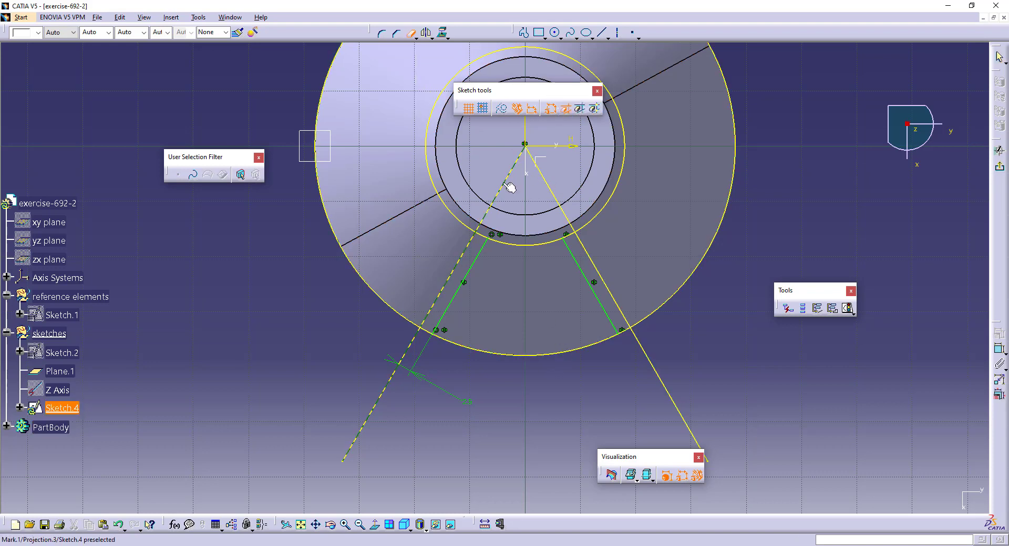
pyautogui.click(555, 195)
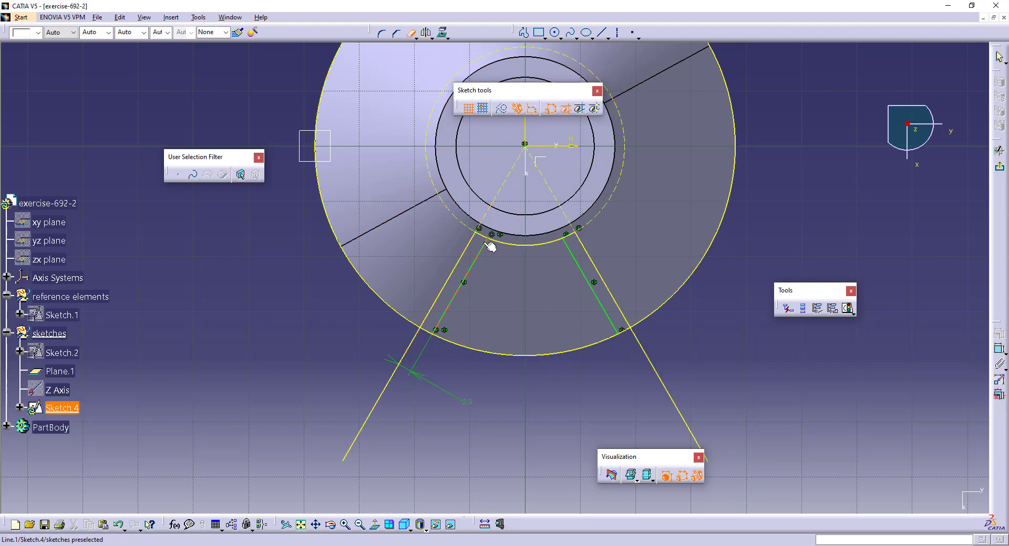
pyautogui.click(399, 366)
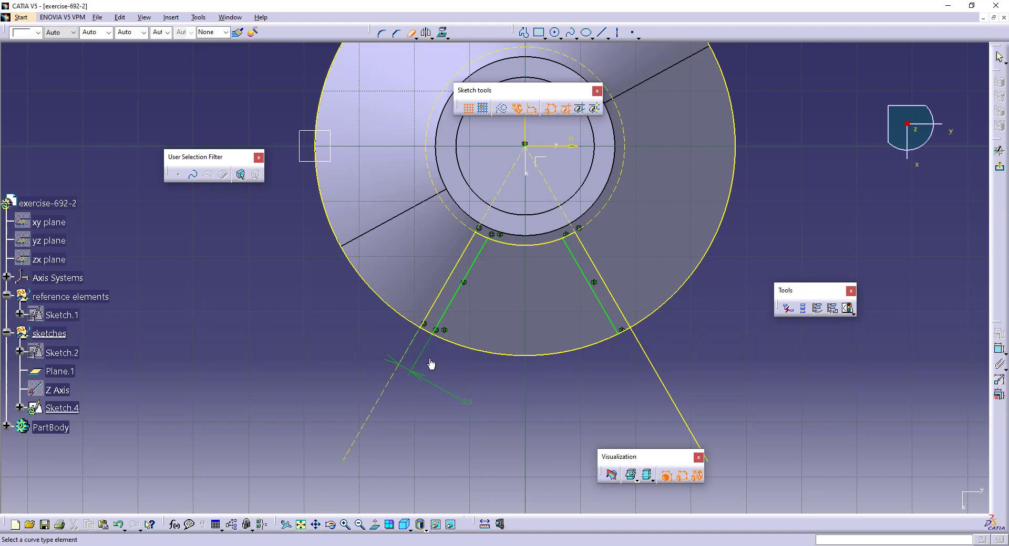
pyautogui.click(662, 383)
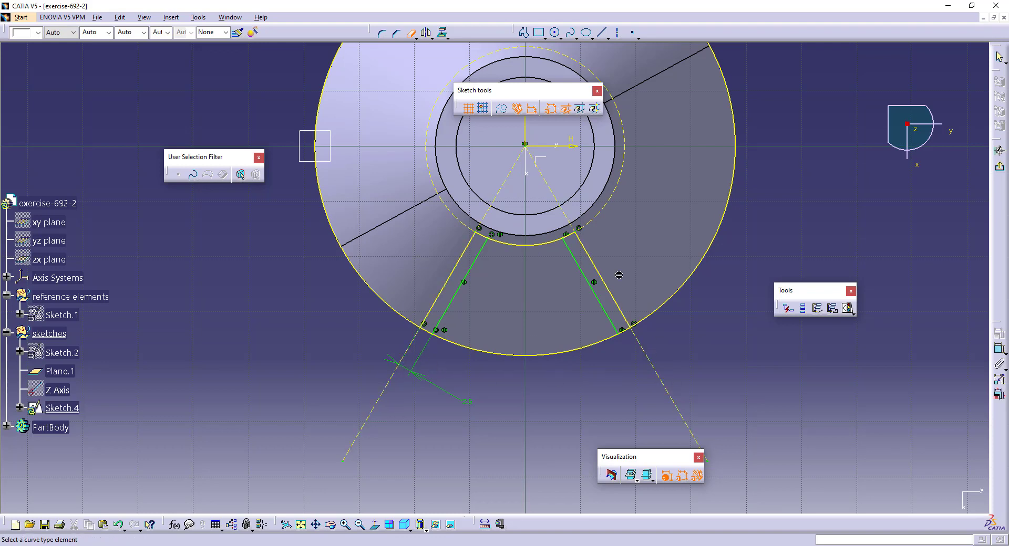
pyautogui.click(581, 251)
pyautogui.click(462, 263)
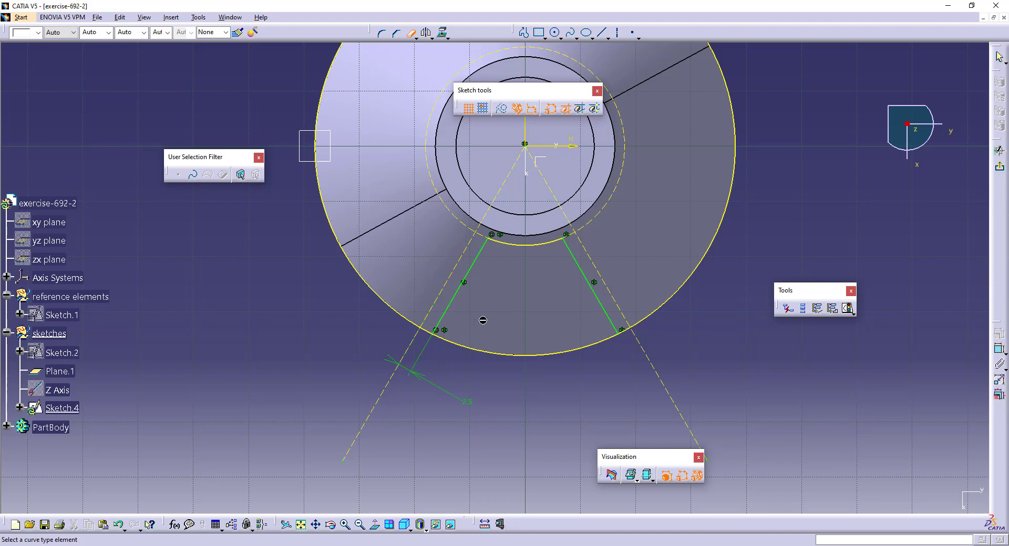
pyautogui.click(735, 159)
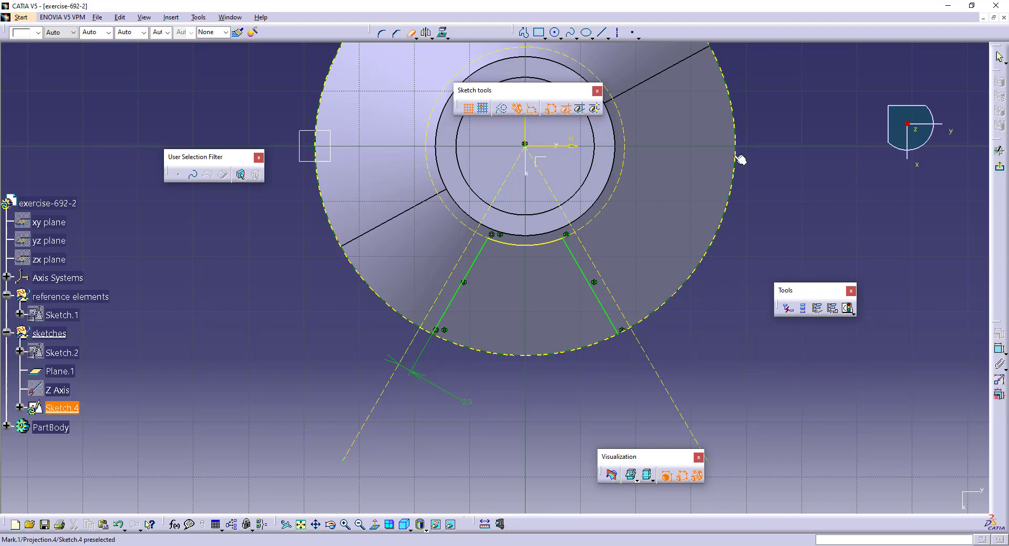
pyautogui.click(999, 169)
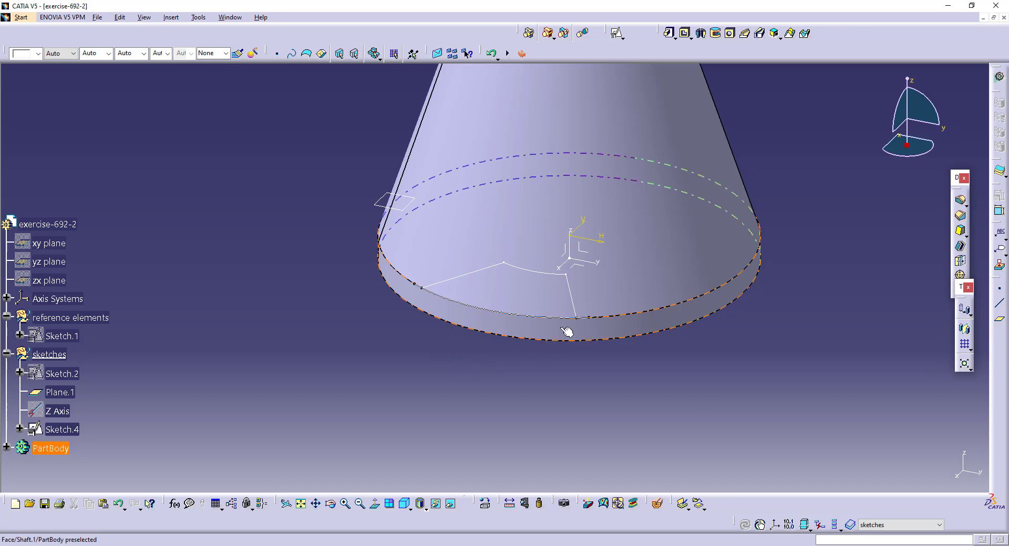
pyautogui.doubleClick(55, 429)
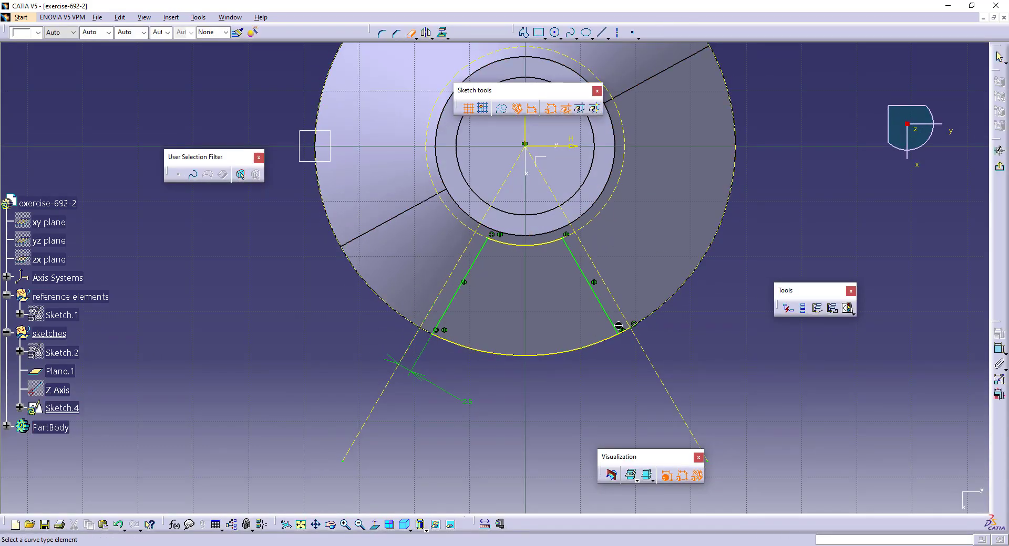
pyautogui.click(1002, 169)
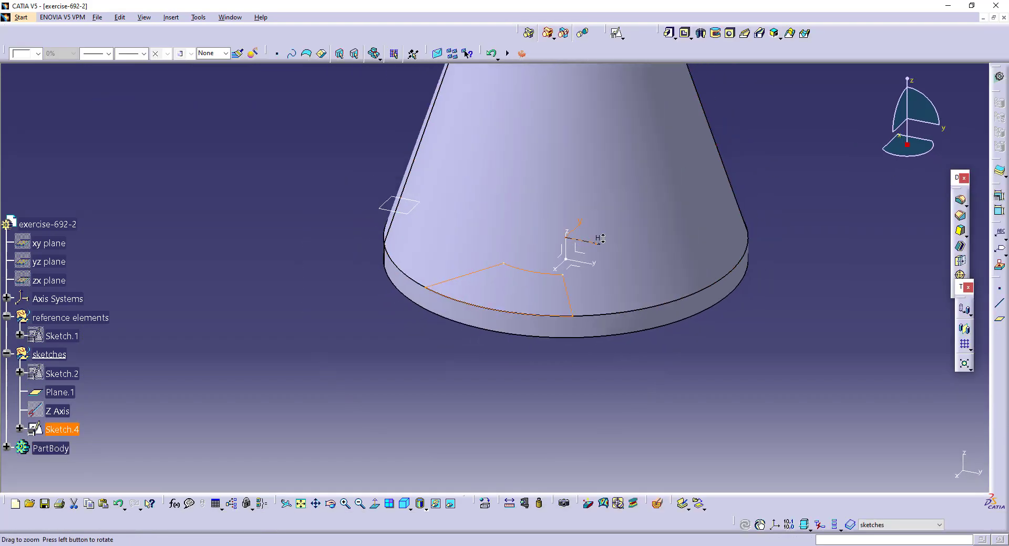
# Step: Cut Sketch.4 upward out of PartBody as a pocket with the Up to next limit
pyautogui.click(685, 33)
pyautogui.click(582, 301)
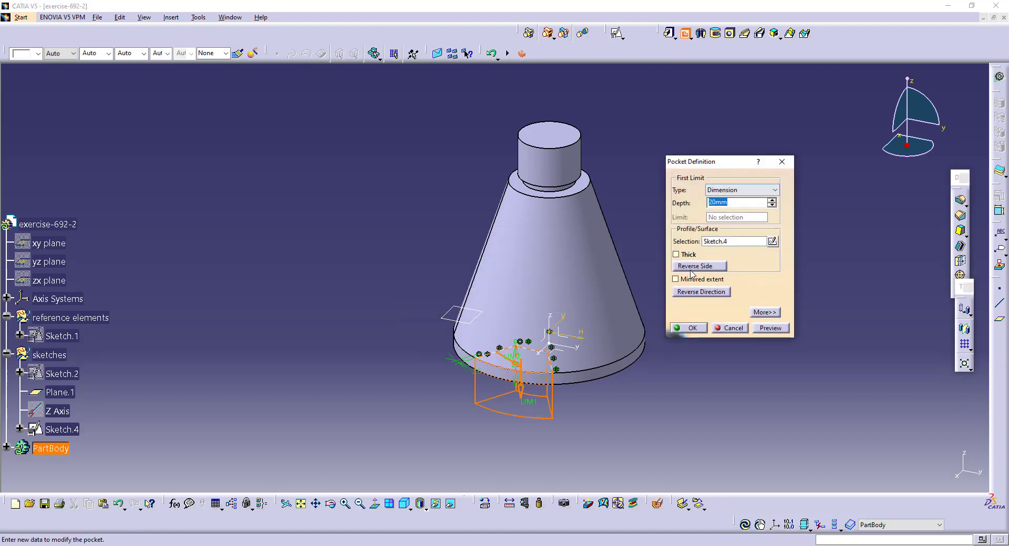
pyautogui.click(735, 190)
pyautogui.click(730, 209)
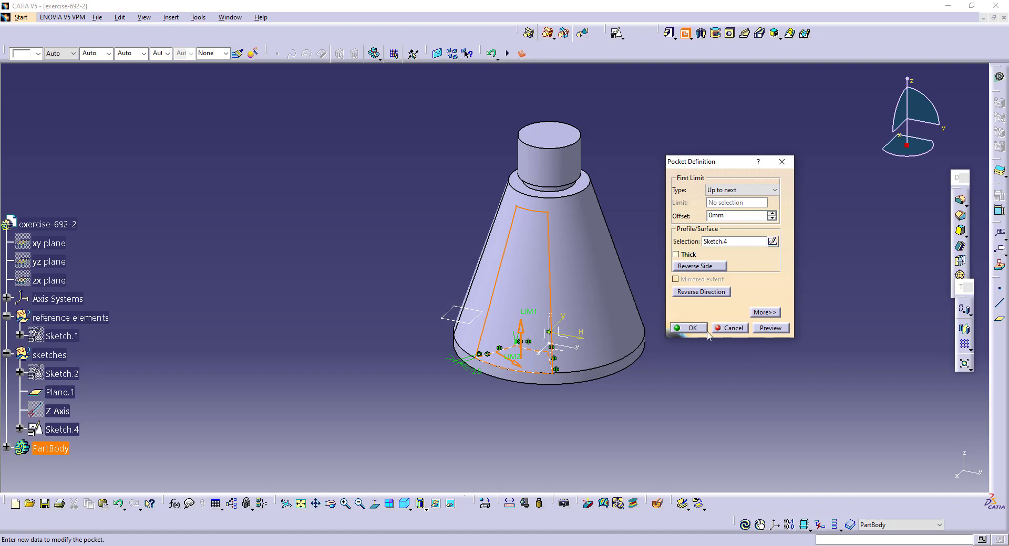
pyautogui.click(688, 329)
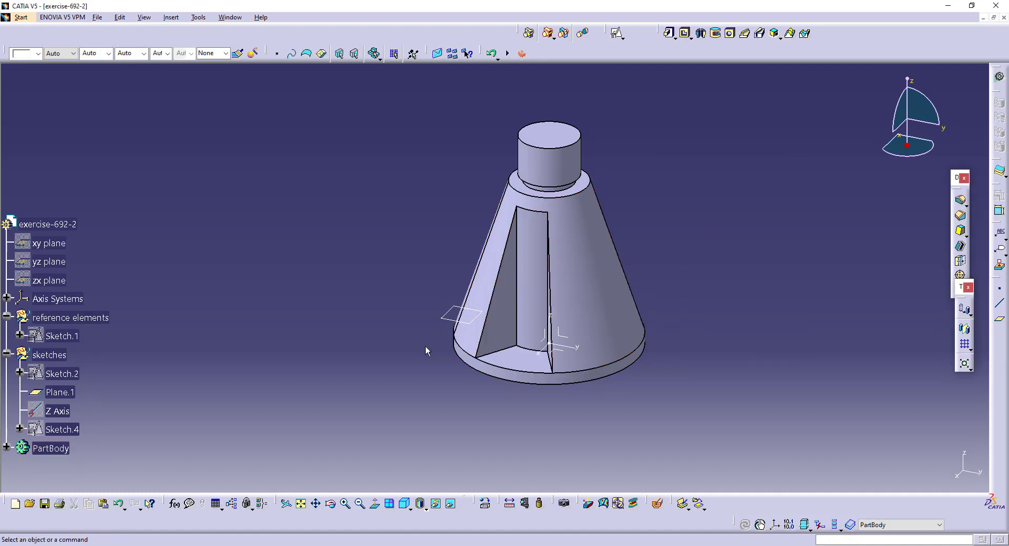
# Step: Make the sketches set active and create a positioned sketch on the absolute XY plane with H along Y and V along negative X
pyautogui.rightClick(56, 355)
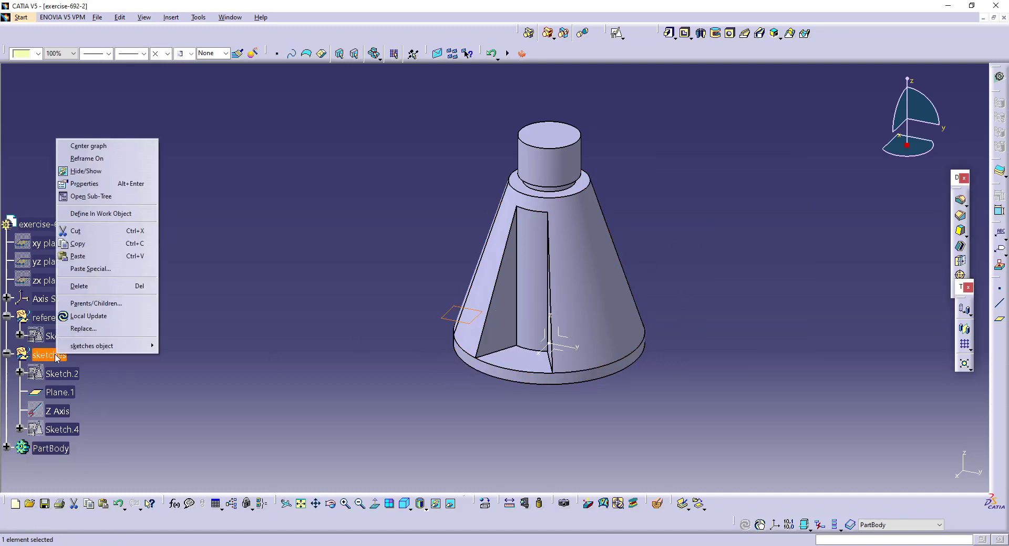
pyautogui.click(102, 212)
pyautogui.click(560, 351)
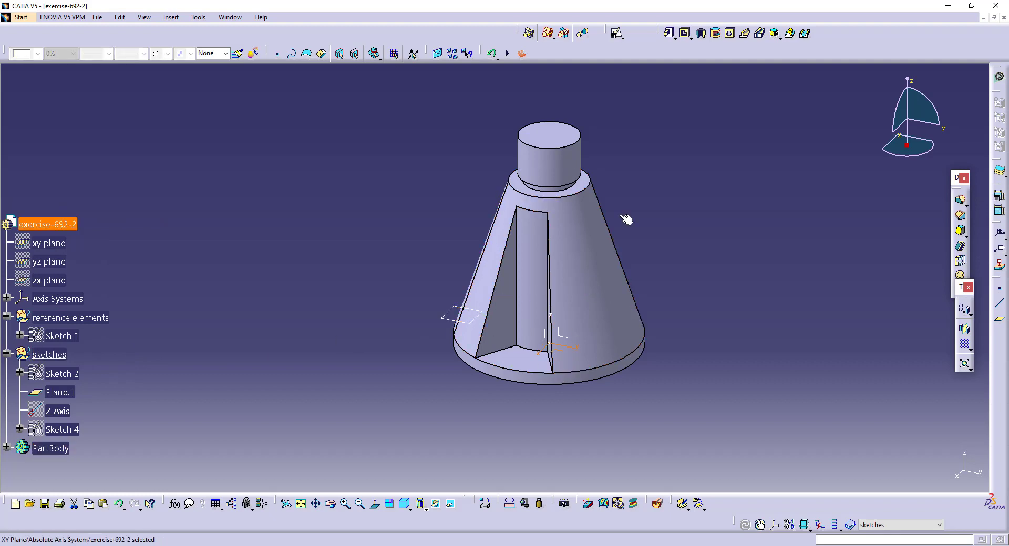
pyautogui.click(617, 34)
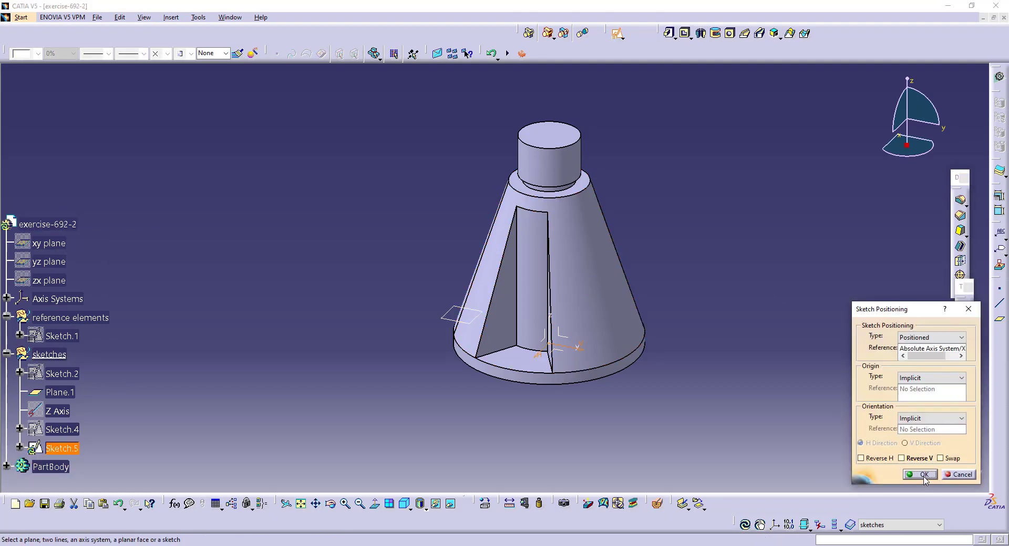
pyautogui.click(920, 475)
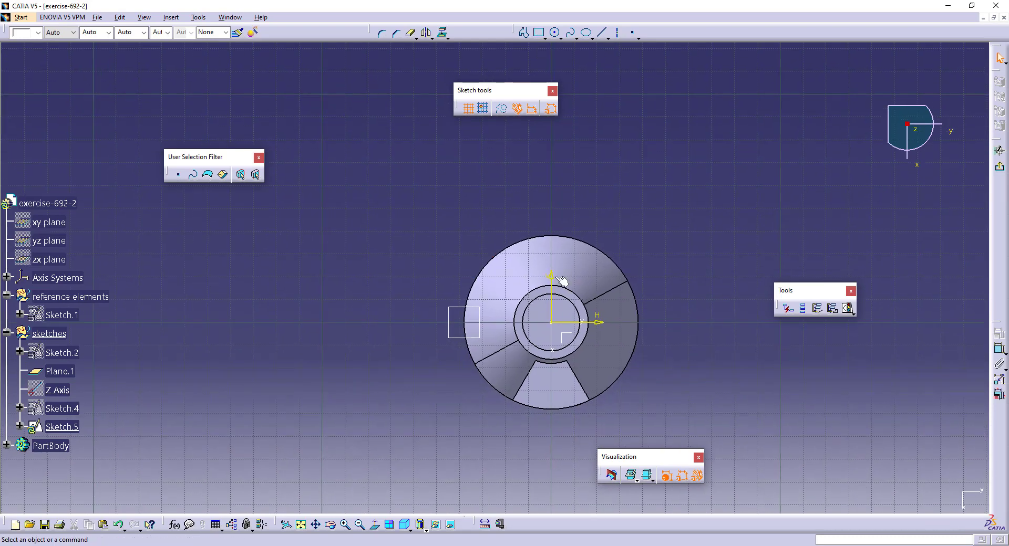
# Step: Project Sketch.1's largest circle into the new sketch, exit it, and show Sketch.1 only meanwhile
pyautogui.rightClick(61, 315)
pyautogui.click(79, 349)
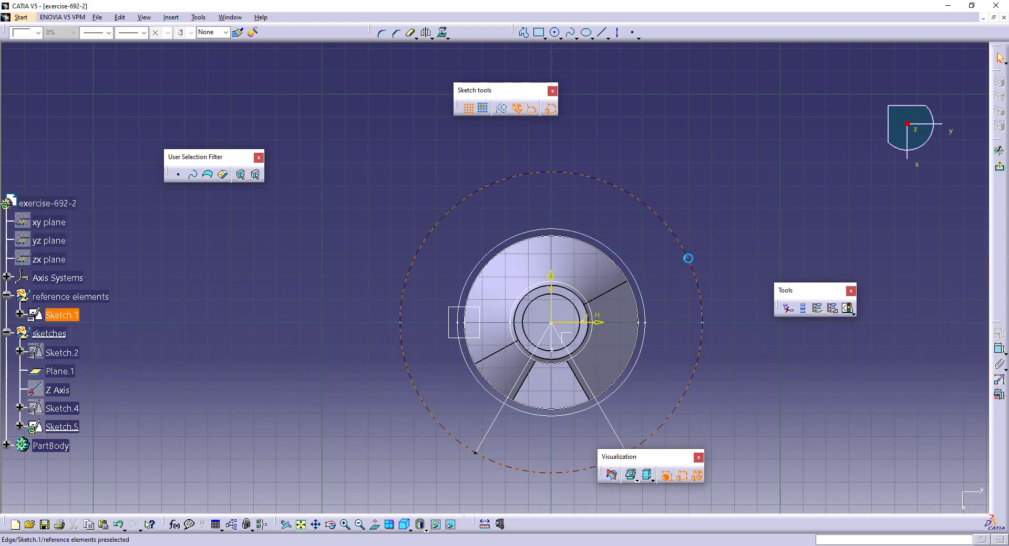
pyautogui.click(689, 259)
pyautogui.click(443, 35)
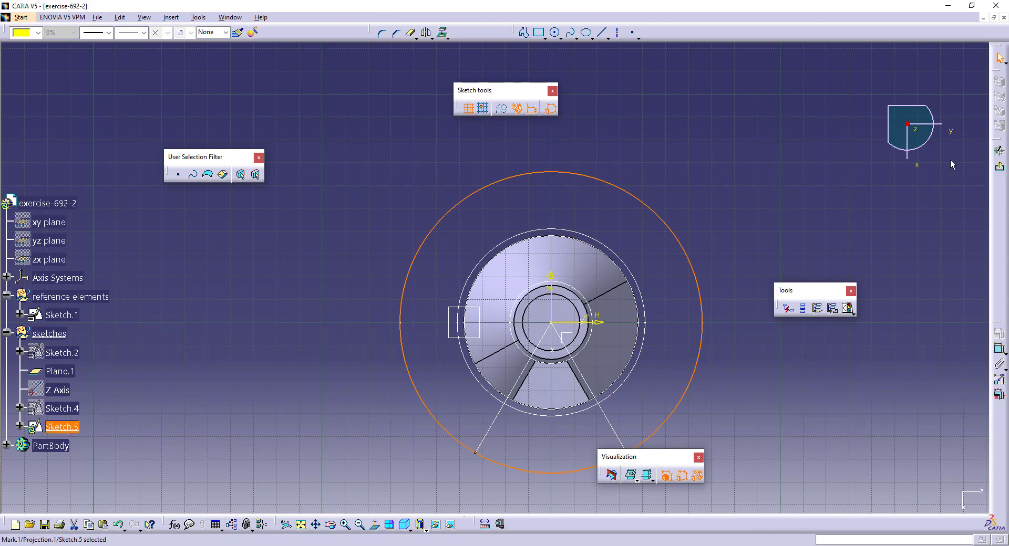
pyautogui.click(999, 167)
pyautogui.rightClick(70, 318)
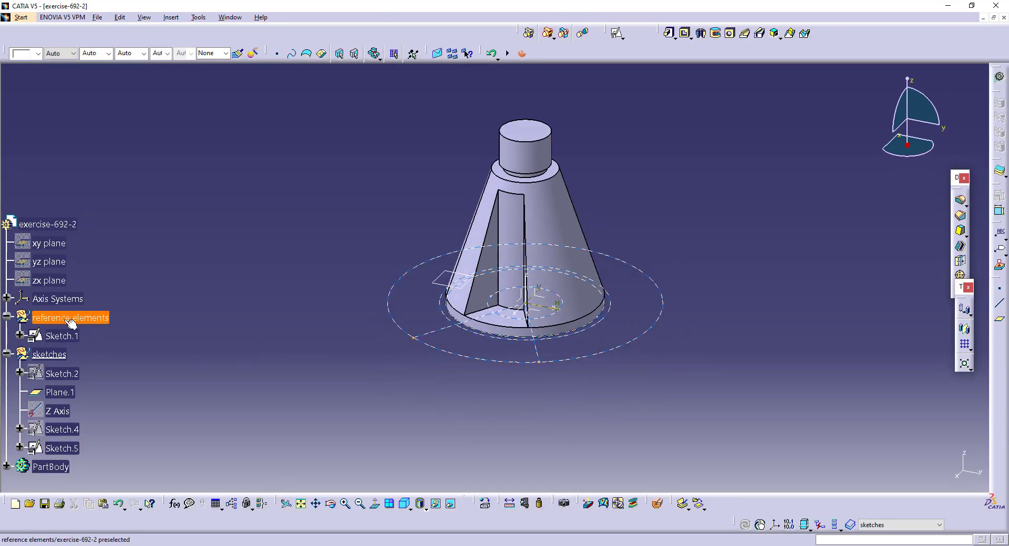
pyautogui.click(100, 155)
# Step: Pad Sketch.5 by 14 mm downward in PartBody to form the base flange
pyautogui.click(61, 448)
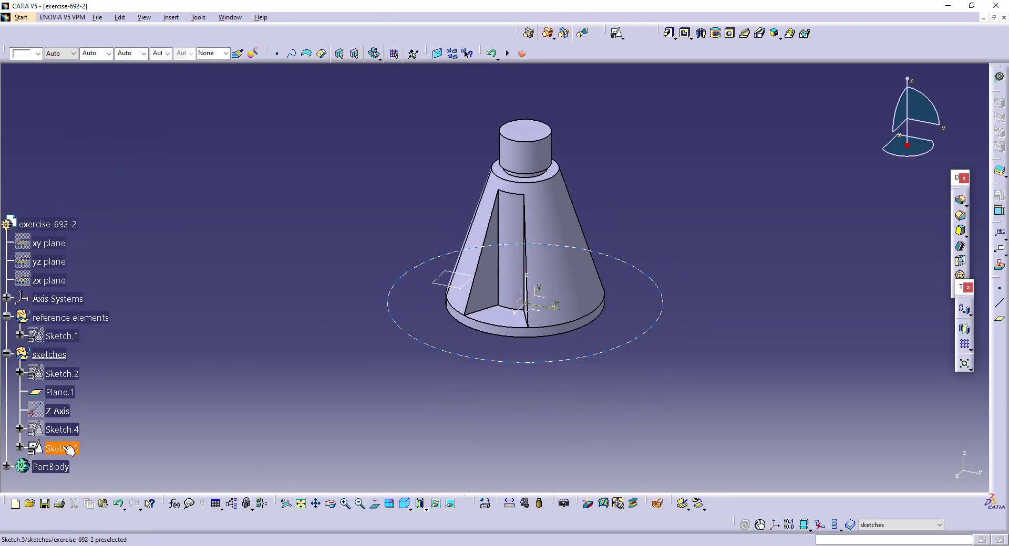
pyautogui.click(669, 33)
pyautogui.click(573, 300)
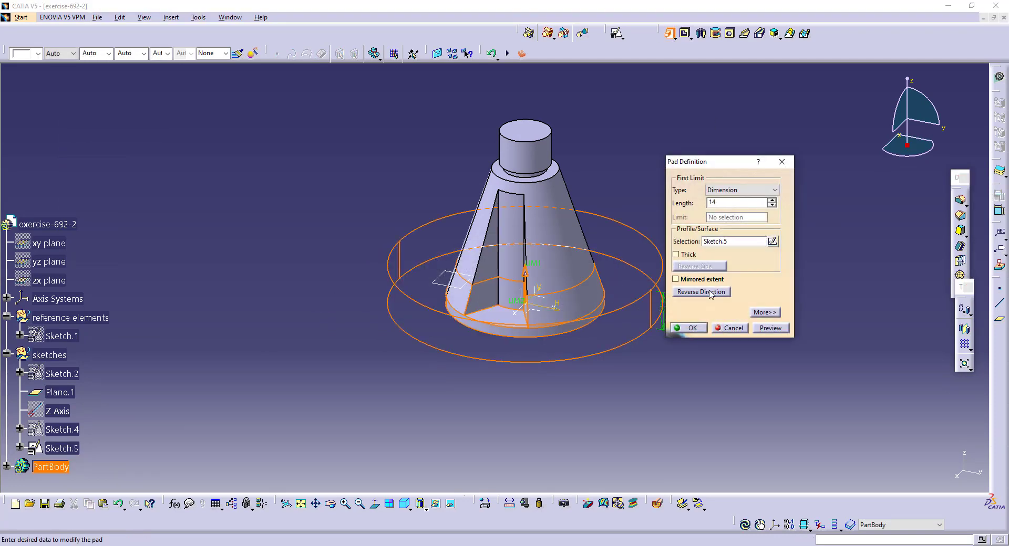
pyautogui.click(711, 293)
pyautogui.click(688, 328)
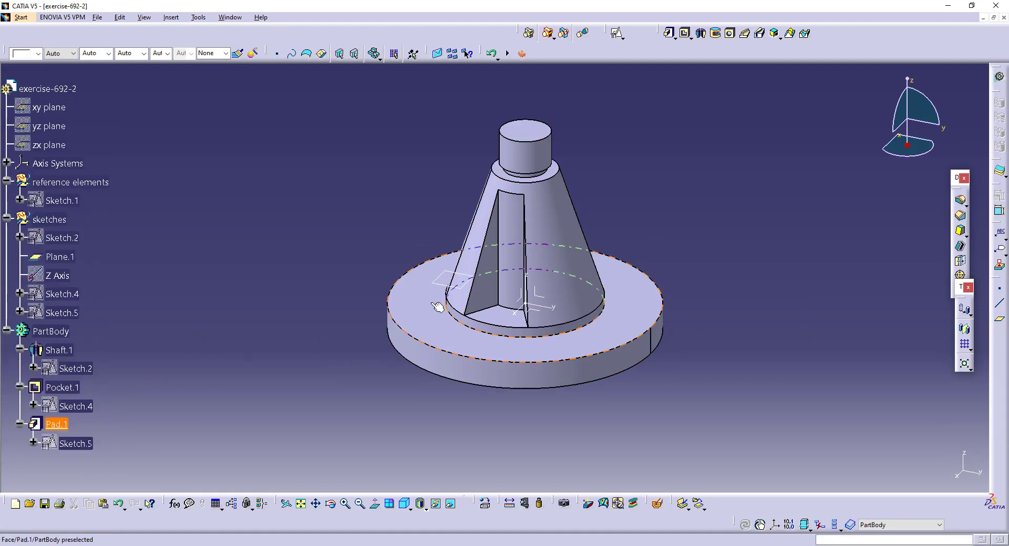
# Step: Make the sketches set active and create a positioned sketch on the absolute XY plane with H reversed and the axes swapped
pyautogui.click(534, 313)
pyautogui.rightClick(54, 216)
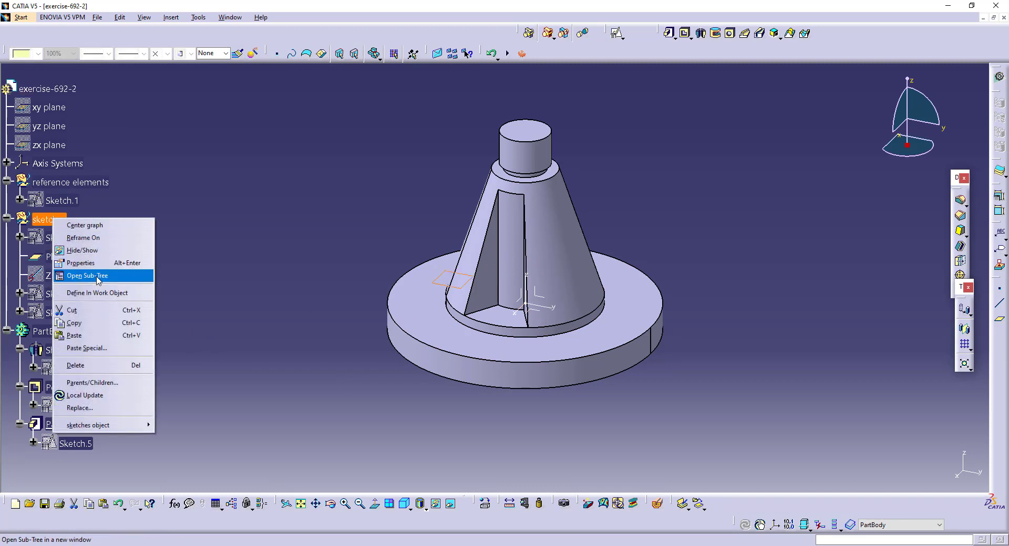
pyautogui.click(97, 293)
pyautogui.click(531, 313)
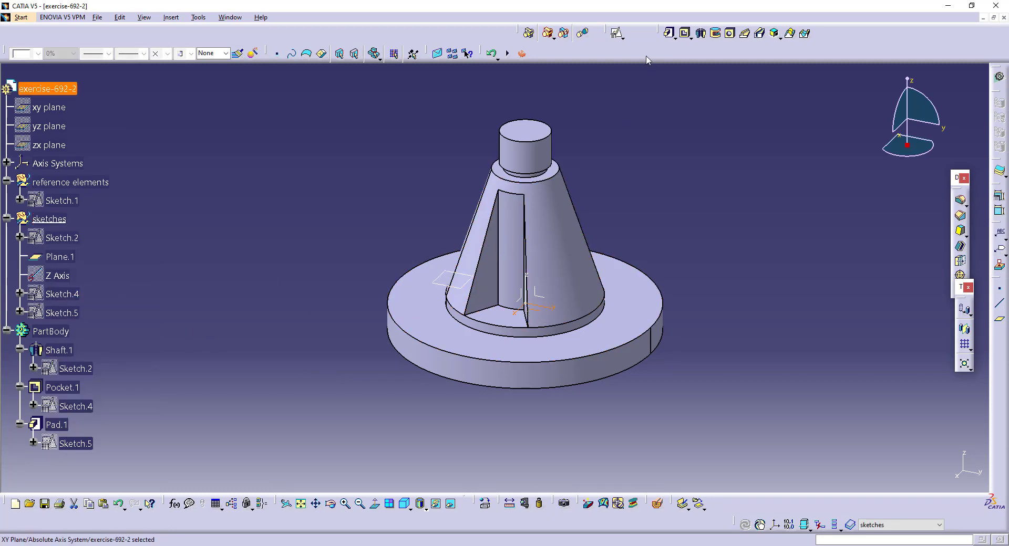
pyautogui.click(617, 33)
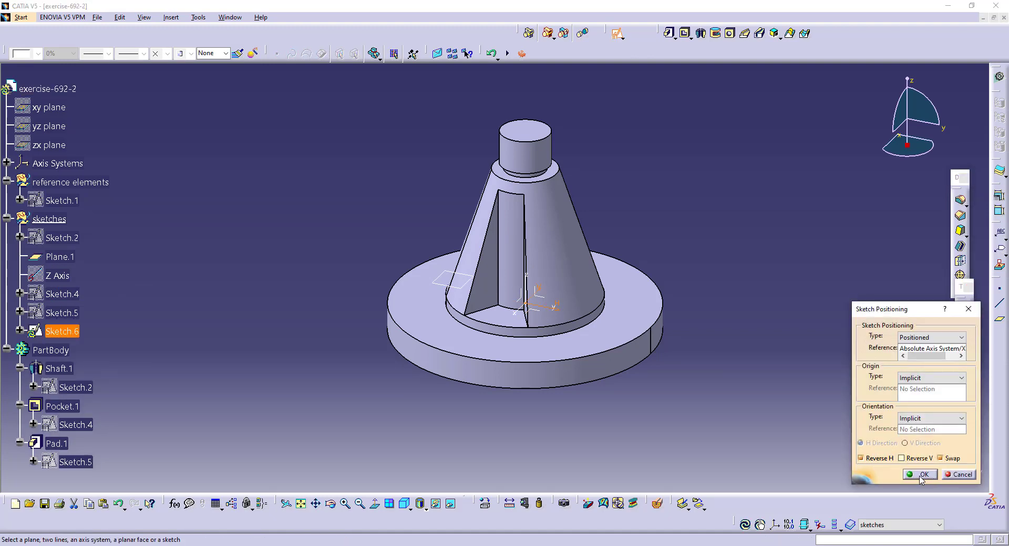
pyautogui.click(914, 475)
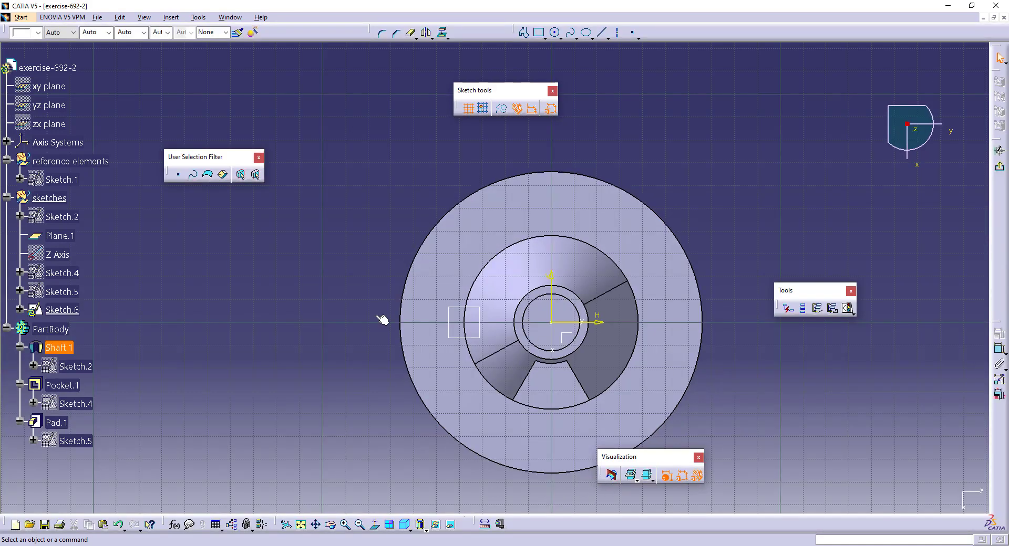
# Step: Project Sketch.1's two radial lines, middle circle and outer circle into the new sketch, showing Sketch.1 only meanwhile
pyautogui.rightClick(62, 179)
pyautogui.click(92, 209)
pyautogui.moveTo(666, 390); pyautogui.dragTo(561, 272, button='middle')
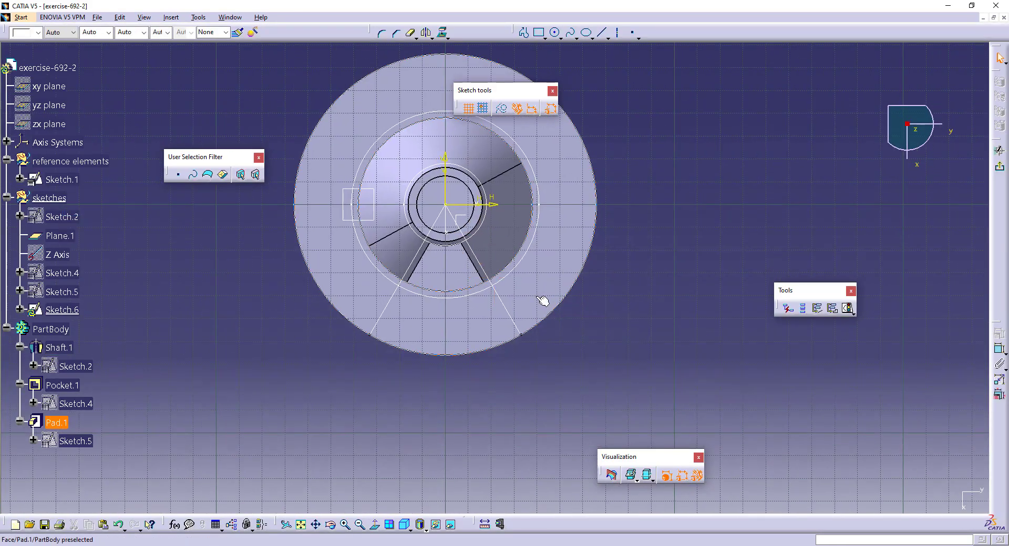
pyautogui.moveTo(621, 382)
pyautogui.mouseDown(button='middle')
pyautogui.moveTo(480, 318)
pyautogui.moveTo(496, 279)
pyautogui.mouseUp(button='middle')
pyautogui.scroll(1, 409, 306)
pyautogui.moveTo(409, 307); pyautogui.dragTo(496, 279, button='middle')
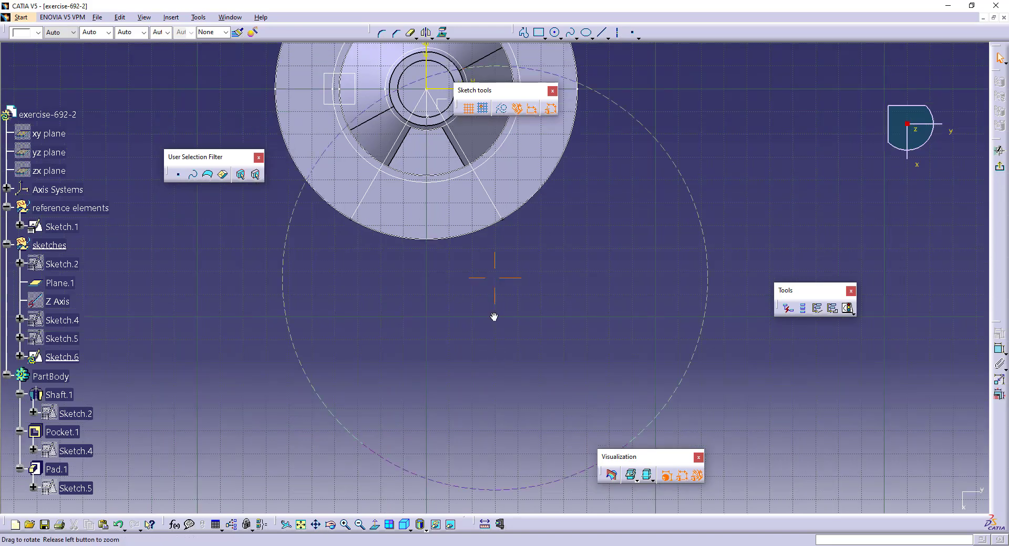
pyautogui.moveTo(493, 317); pyautogui.dragTo(498, 357, button='middle')
pyautogui.moveTo(540, 234)
pyautogui.mouseDown(button='middle')
pyautogui.moveTo(553, 340)
pyautogui.moveTo(544, 306)
pyautogui.moveTo(534, 337)
pyautogui.moveTo(573, 321)
pyautogui.mouseUp(button='middle')
pyautogui.scroll(1, 548, 329)
pyautogui.click(554, 368)
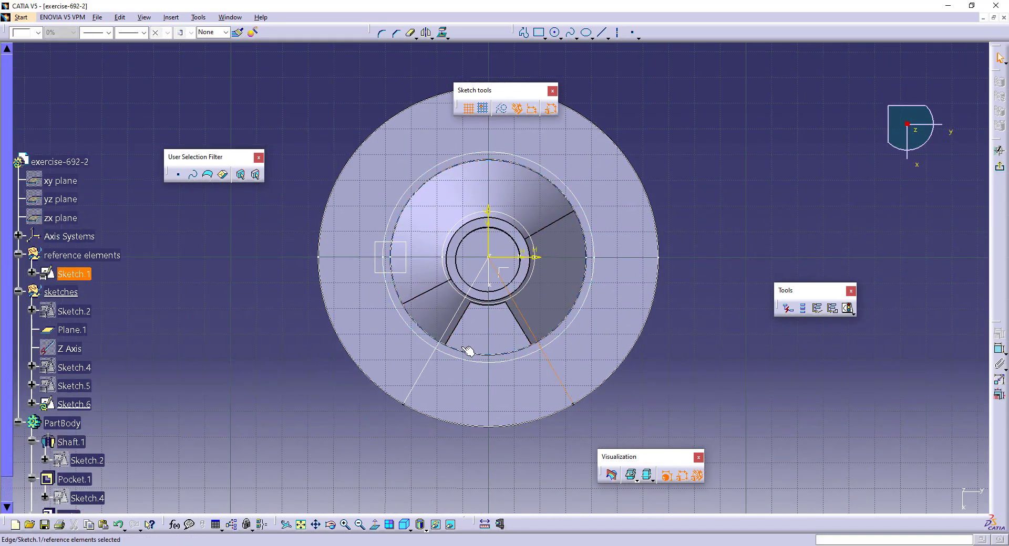
pyautogui.keyDown('ctrl'); pyautogui.click(427, 357); pyautogui.keyUp('ctrl')
pyautogui.keyDown('ctrl'); pyautogui.click(487, 363); pyautogui.keyUp('ctrl')
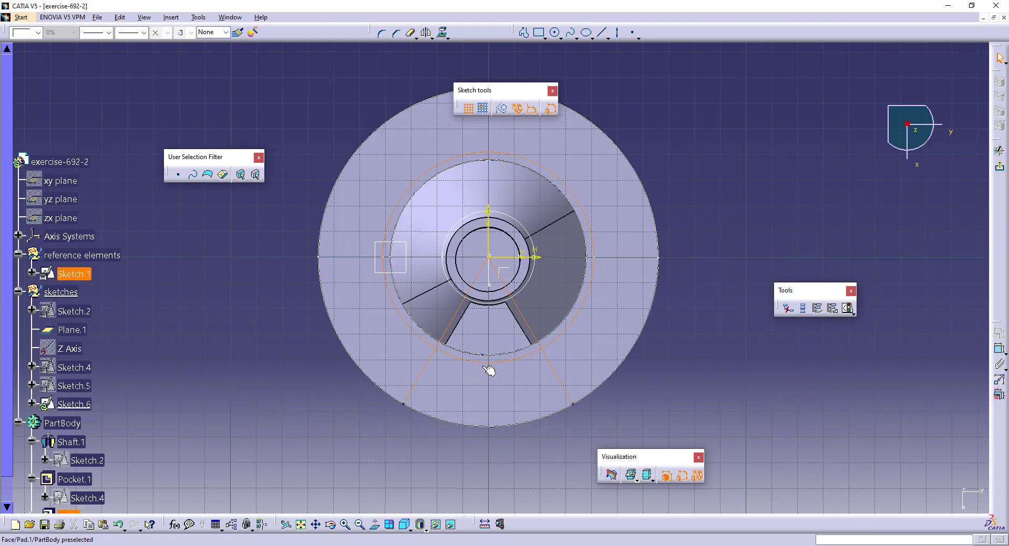
pyautogui.keyDown('ctrl'); pyautogui.click(531, 422); pyautogui.keyUp('ctrl')
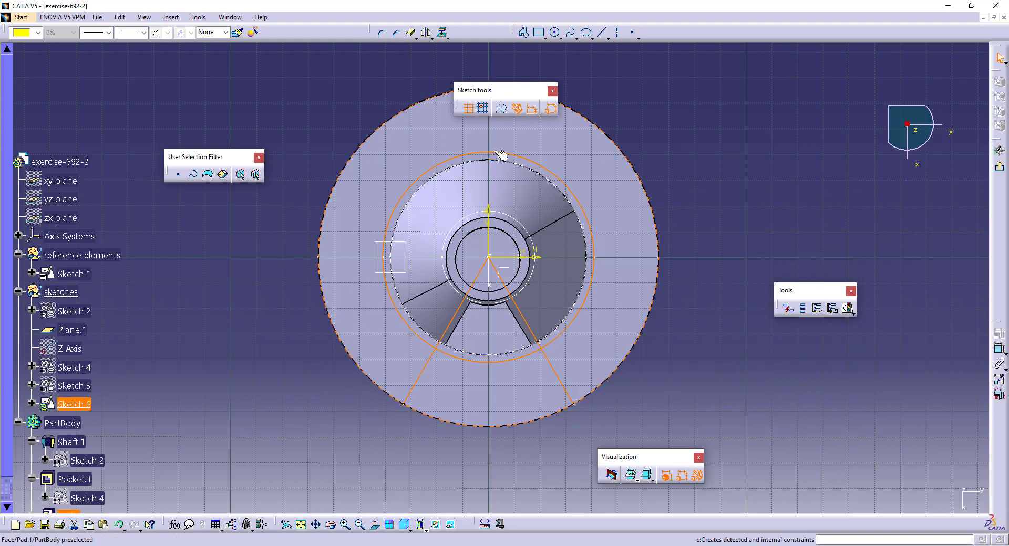
pyautogui.rightClick(68, 277)
pyautogui.click(94, 312)
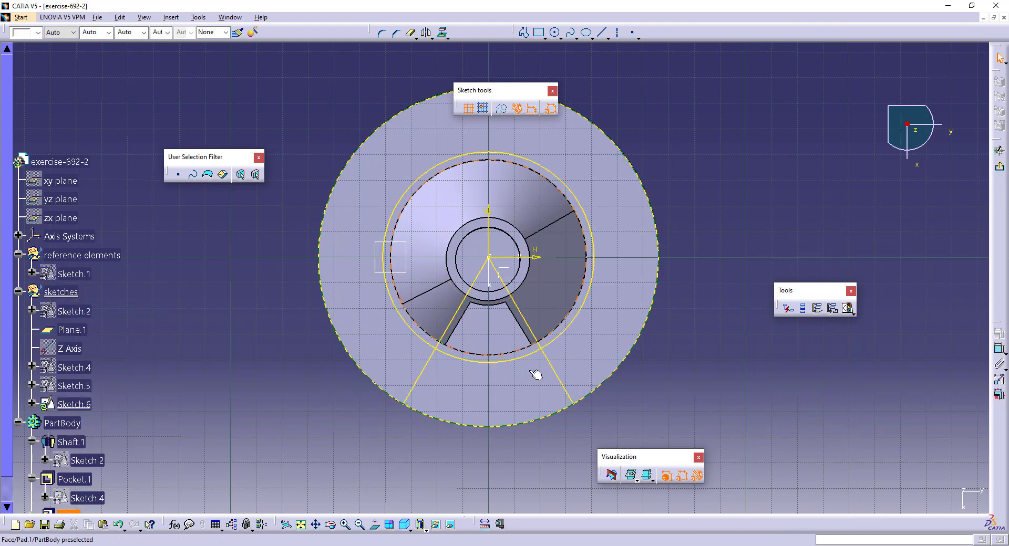
# Step: Quick-trim the inner portion of the projected radial line on the positive H side, inside the middle circle
pyautogui.moveTo(541, 371); pyautogui.dragTo(521, 310, button='middle')
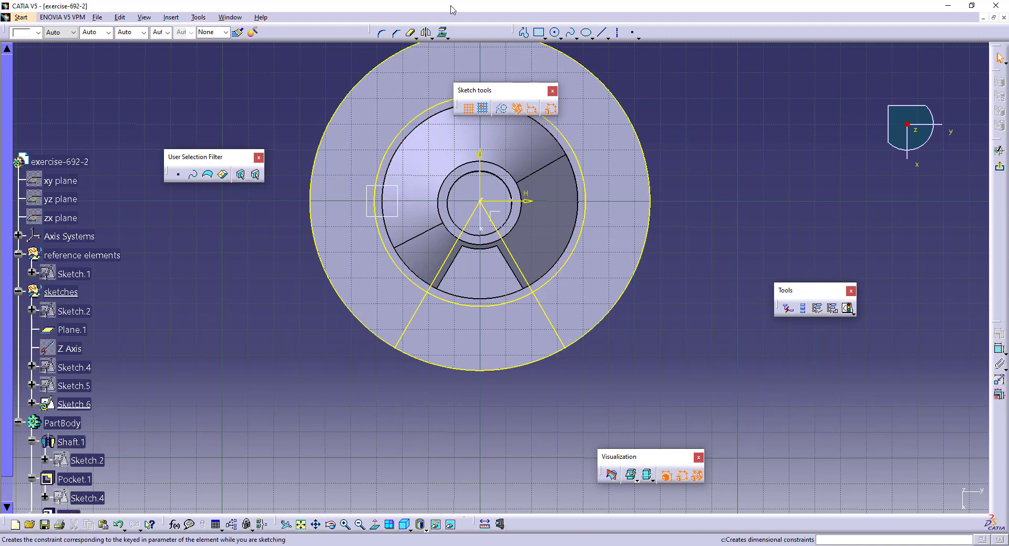
pyautogui.click(443, 34)
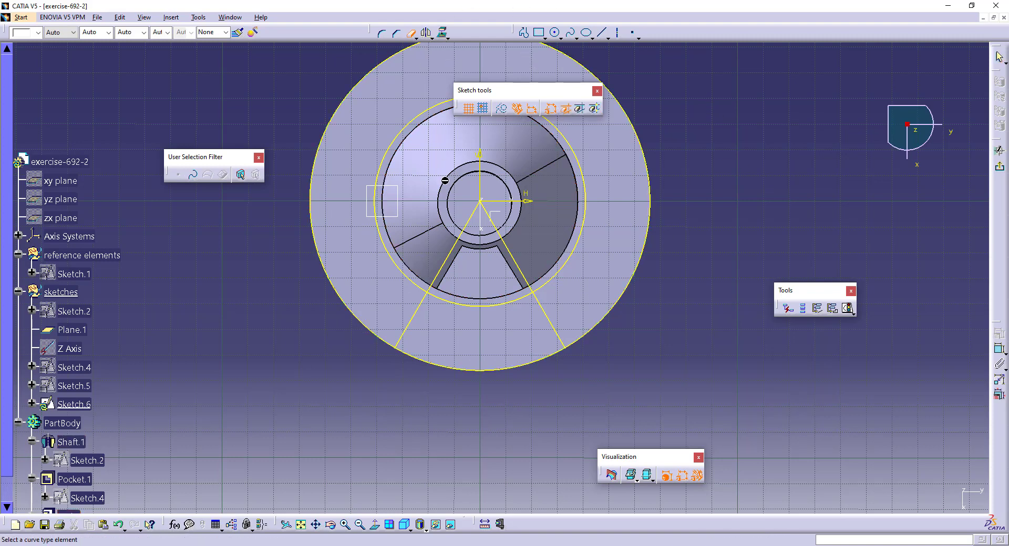
pyautogui.click(508, 243)
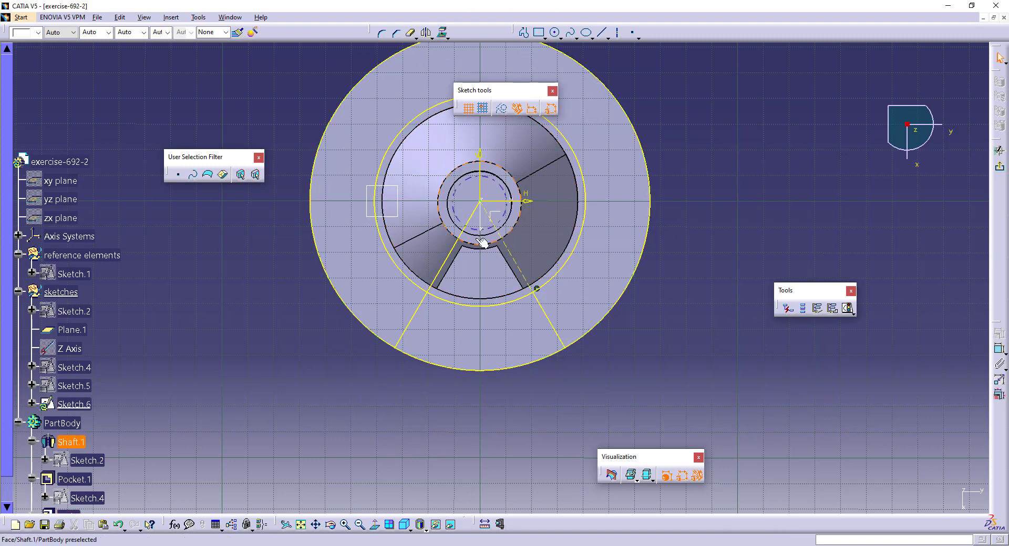
pyautogui.click(427, 36)
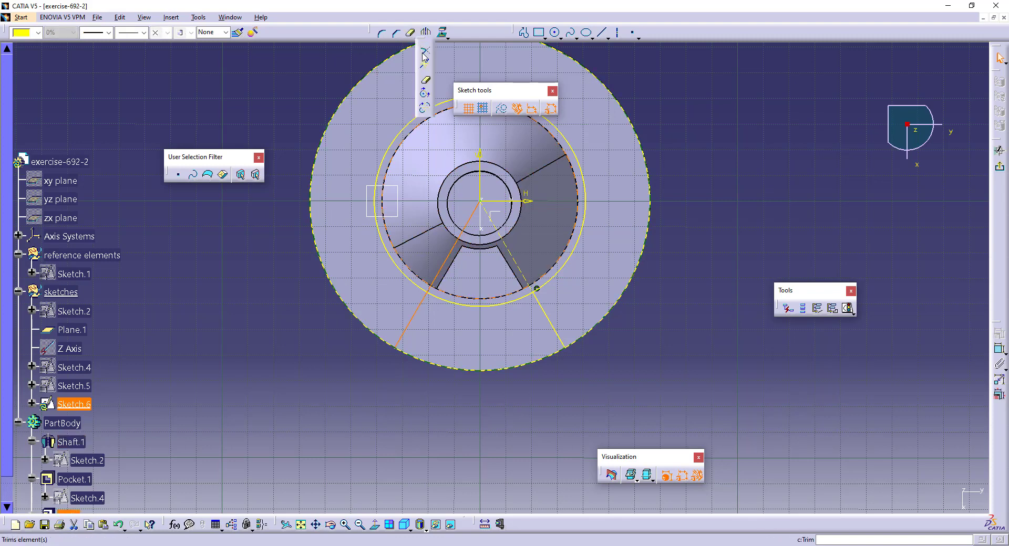
pyautogui.click(426, 52)
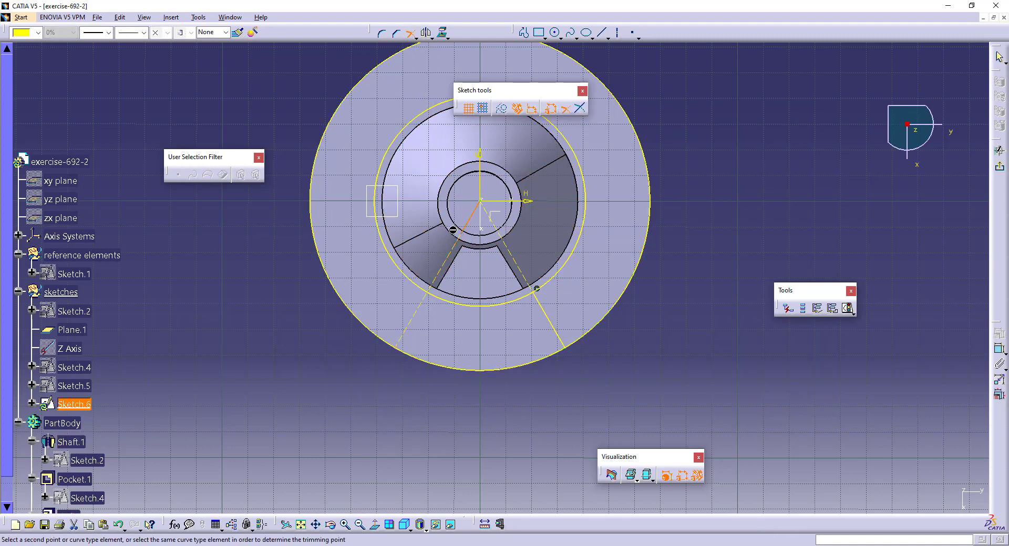
pyautogui.click(411, 35)
# Step: Quick-trim the other radial line inside the middle circle and both circles outside the sector, leaving a closed sector profile
pyautogui.click(416, 38)
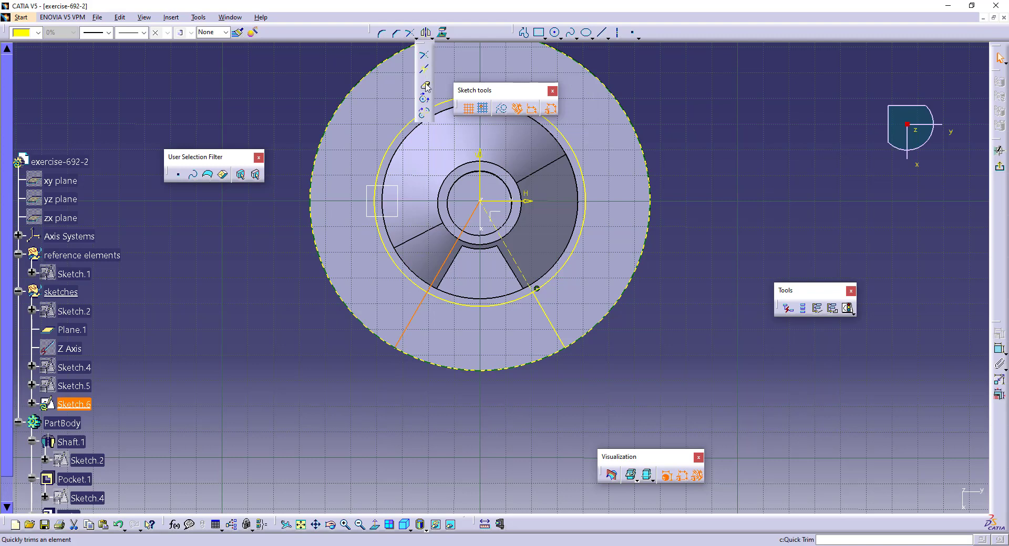
pyautogui.click(425, 86)
pyautogui.click(412, 37)
pyautogui.doubleClick(412, 35)
pyautogui.click(457, 239)
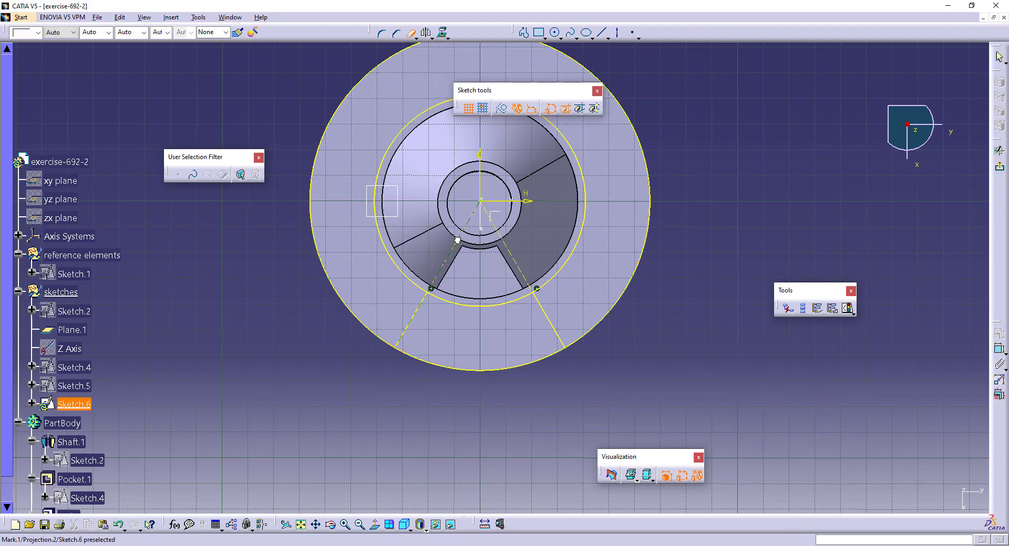
pyautogui.click(585, 204)
pyautogui.click(644, 179)
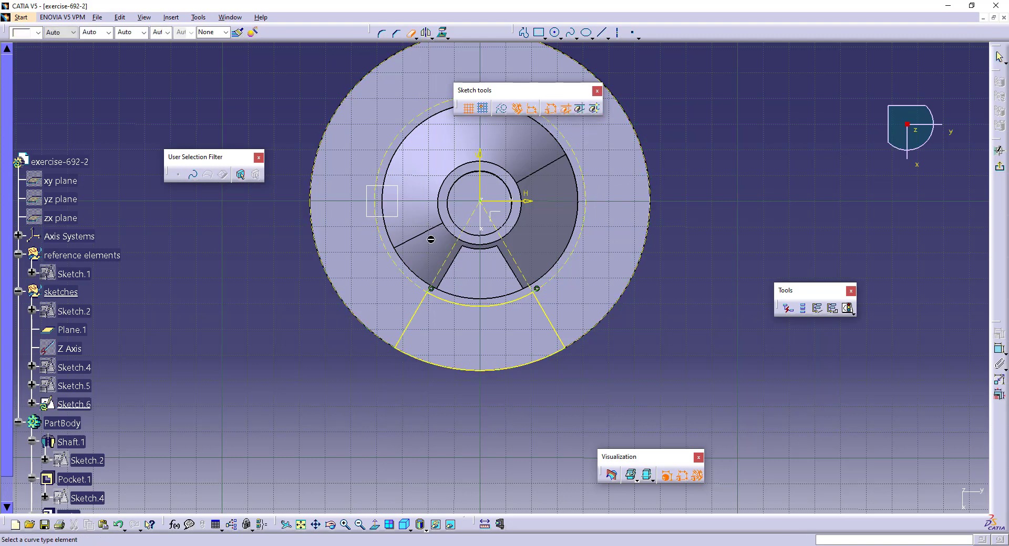
# Step: Exit the sketch and cut Sketch.6 out of the base flange in PartBody as a pocket with the Up to next limit
pyautogui.moveTo(419, 156); pyautogui.dragTo(405, 262, button='middle')
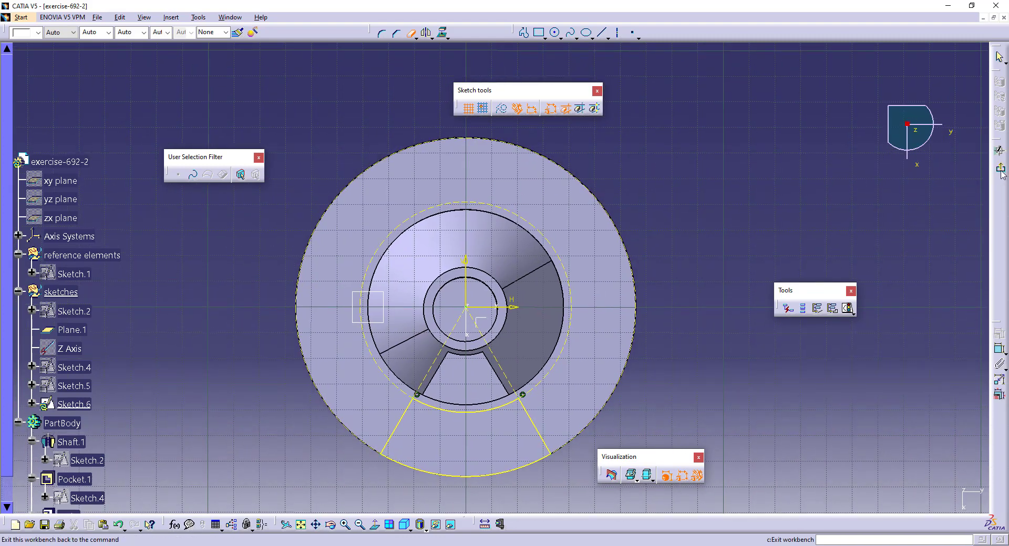
pyautogui.click(998, 153)
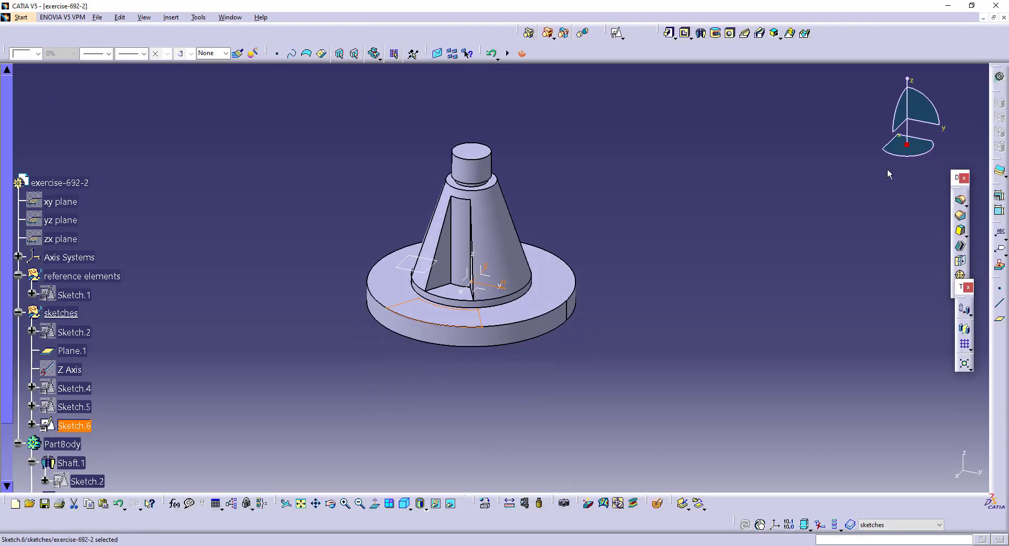
pyautogui.click(684, 39)
pyautogui.click(582, 302)
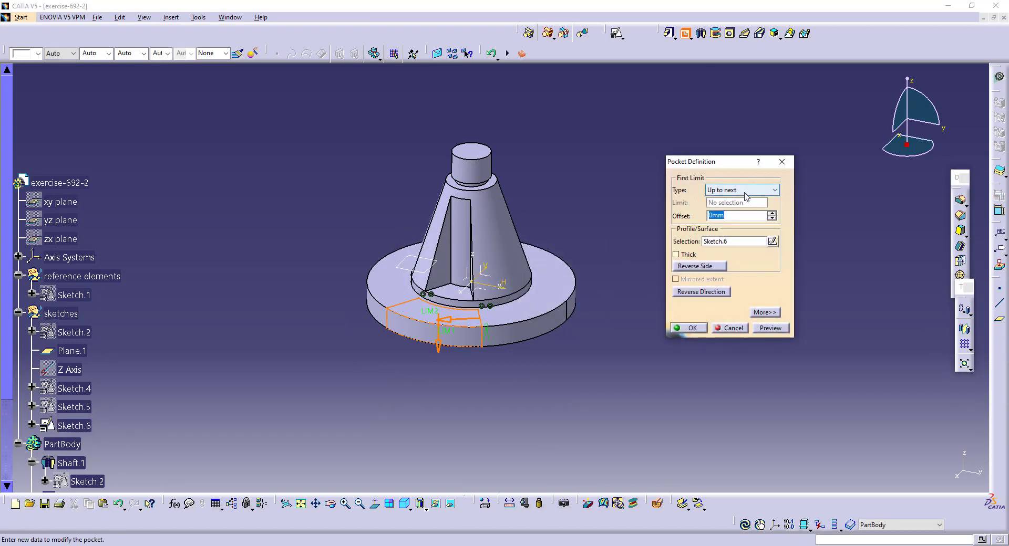
pyautogui.click(691, 329)
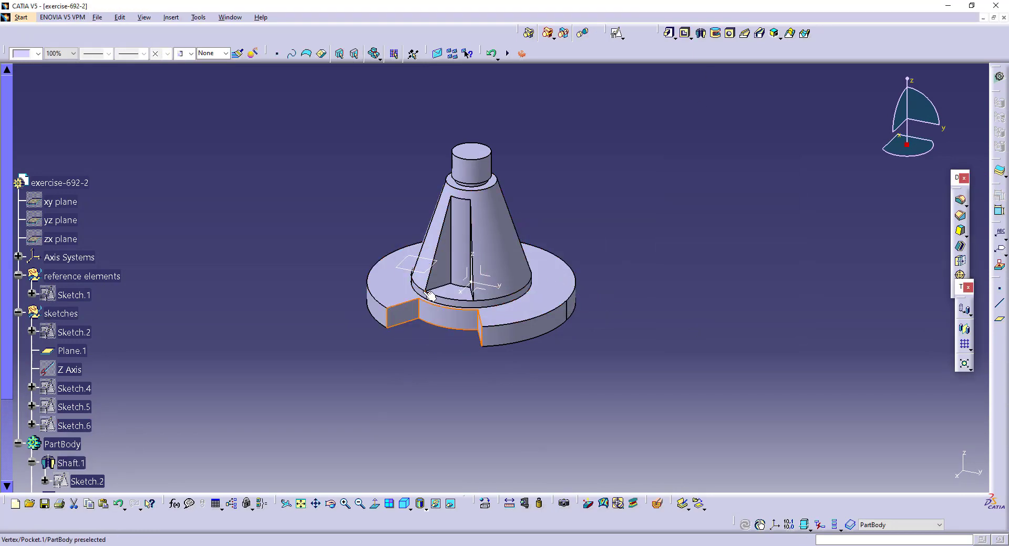
# Step: Reopen Sketch.6 for editing and convert the sector's inner arc to a construction element
pyautogui.moveTo(426, 326); pyautogui.dragTo(443, 405, button='middle')
pyautogui.scroll(-3, 84, 375)
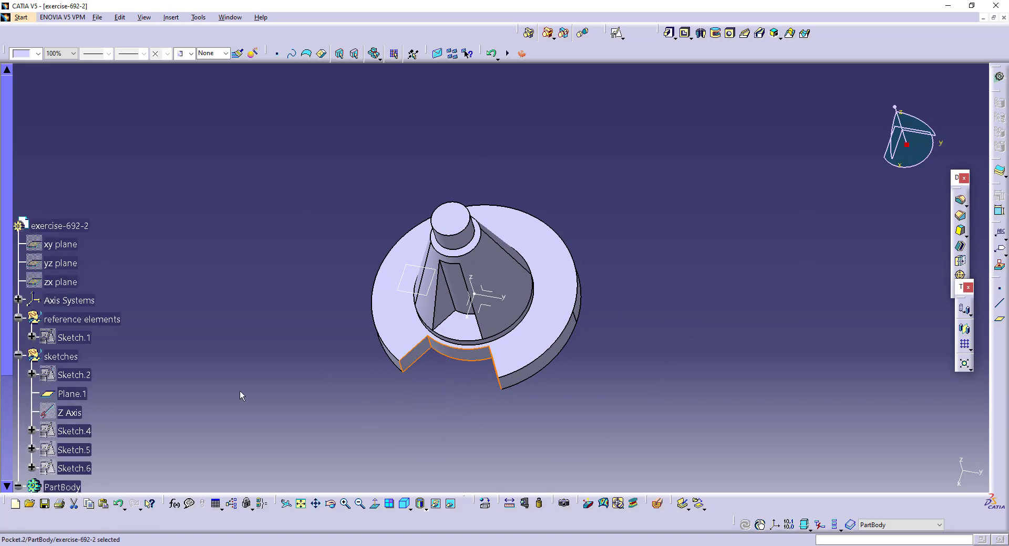
pyautogui.doubleClick(80, 341)
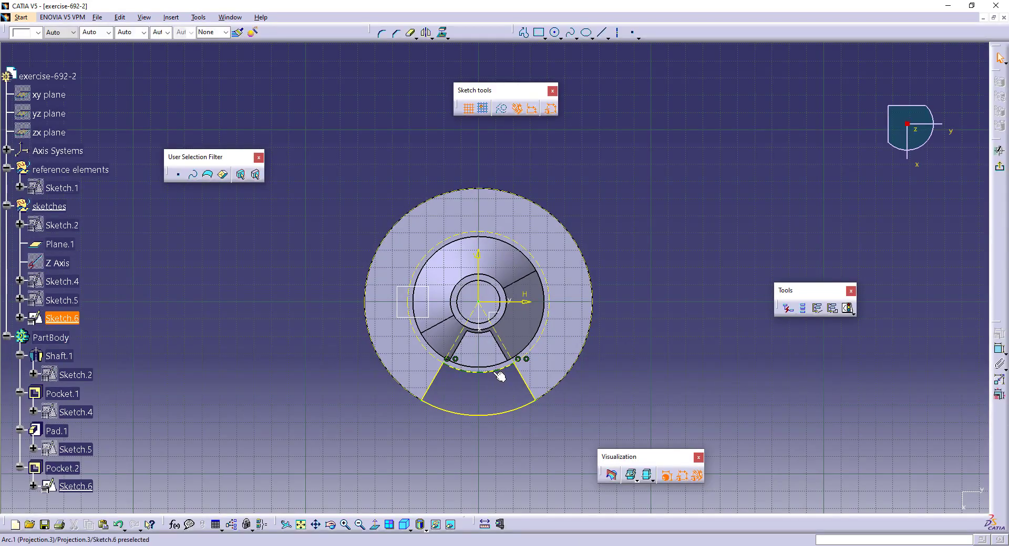
pyautogui.moveTo(490, 391); pyautogui.dragTo(493, 347, button='middle')
pyautogui.moveTo(510, 407)
pyautogui.mouseDown(button='middle')
pyautogui.moveTo(506, 356)
pyautogui.moveTo(486, 344)
pyautogui.mouseUp(button='middle')
pyautogui.scroll(1, 491, 402)
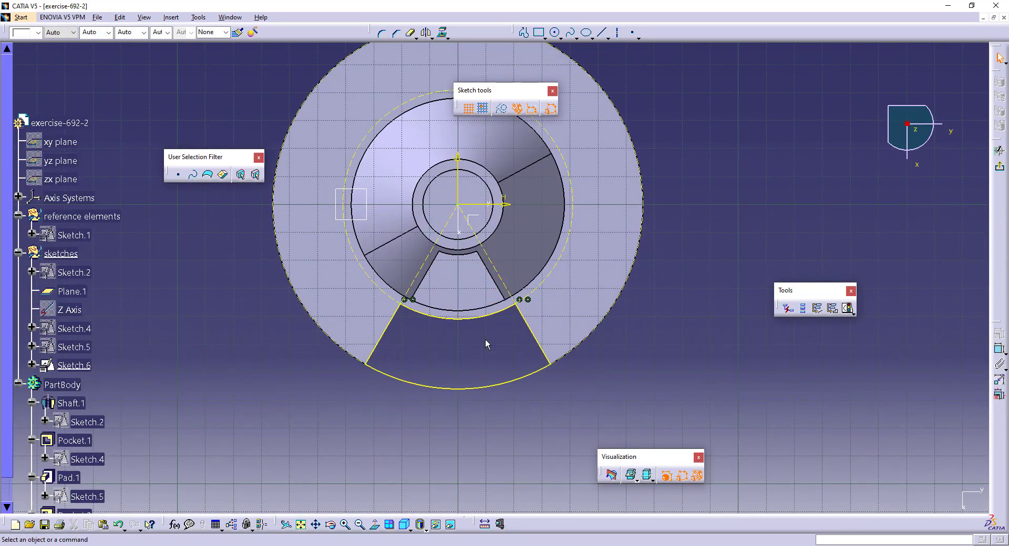
pyautogui.click(459, 318)
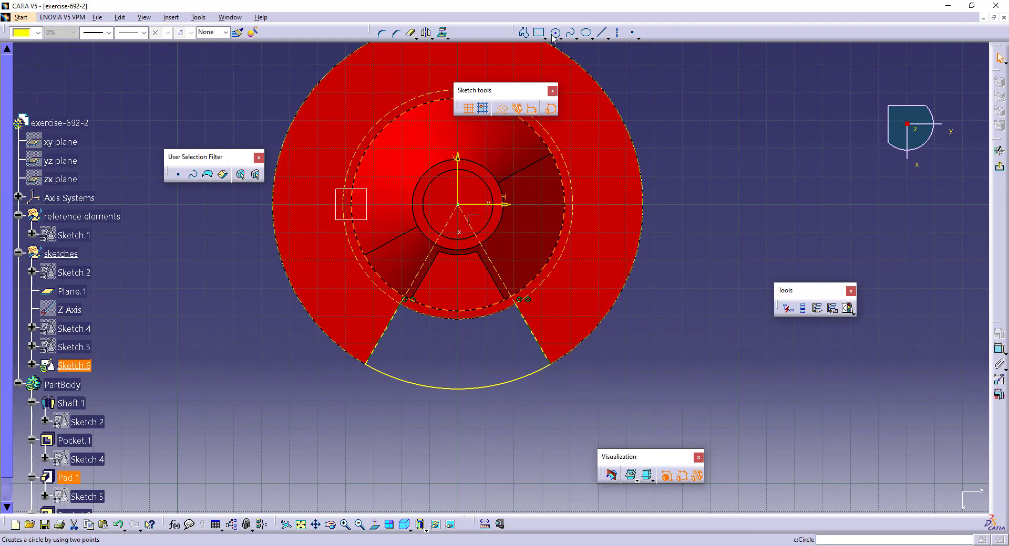
# Step: Draw a horizontal line between the sector's two radial edges near the inner arc and make it a standard element
pyautogui.click(524, 32)
pyautogui.click(393, 314)
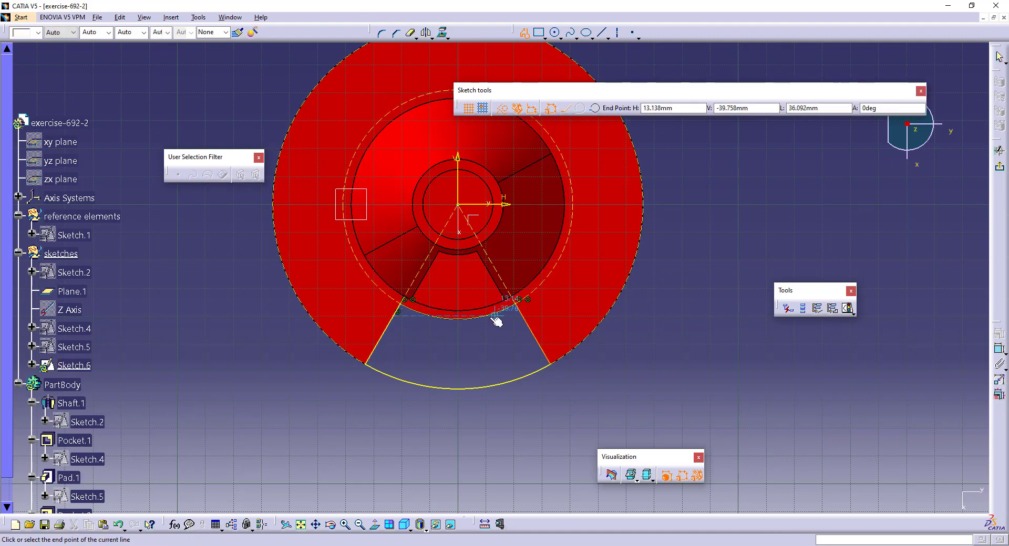
pyautogui.click(521, 316)
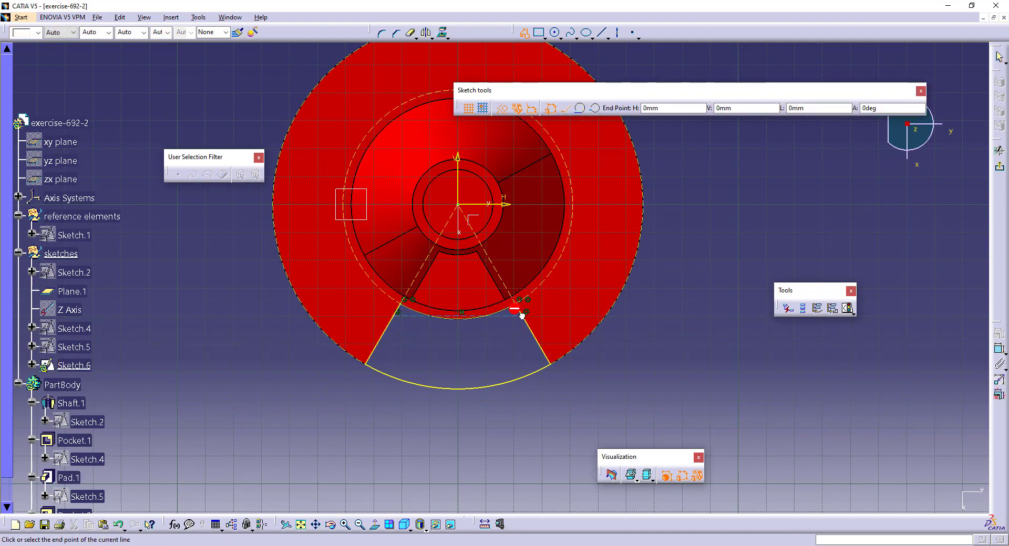
pyautogui.press('Escape')
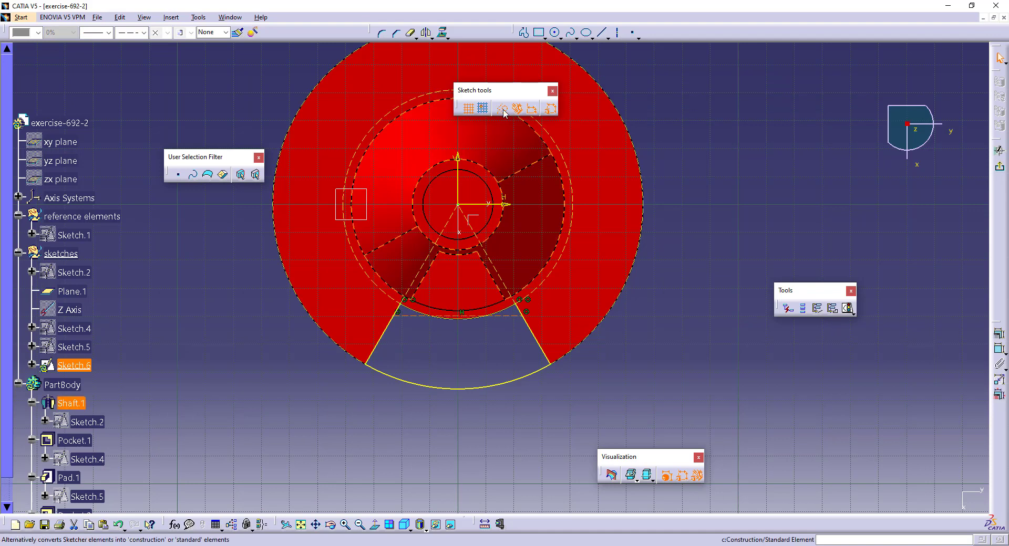
pyautogui.click(500, 315)
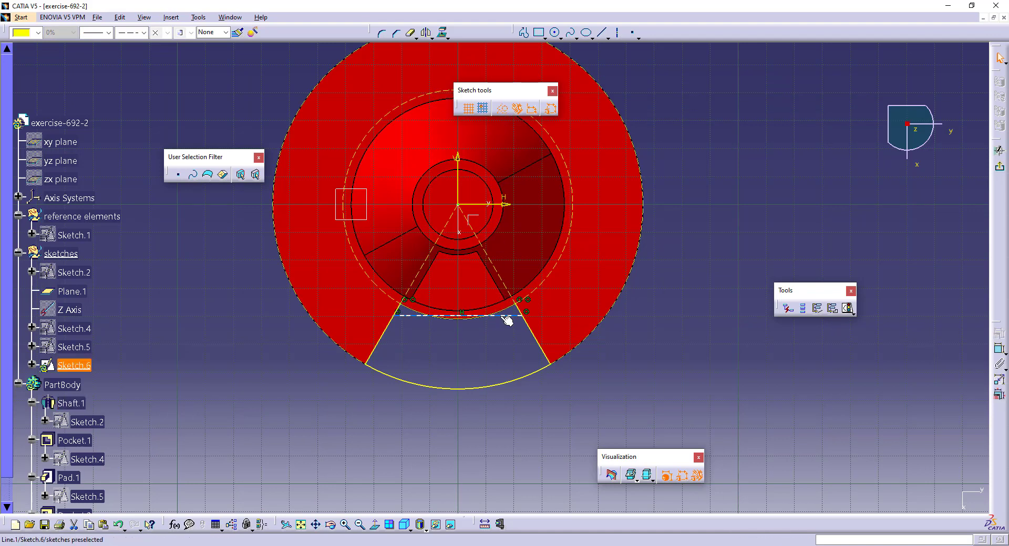
# Step: Constrain the horizontal line tangent to the inner construction arc and trim the radial edges back to it, finishing Sketch.6
pyautogui.moveTo(506, 319); pyautogui.dragTo(505, 330)
pyautogui.keyDown('ctrl'); pyautogui.click(498, 314); pyautogui.keyUp('ctrl')
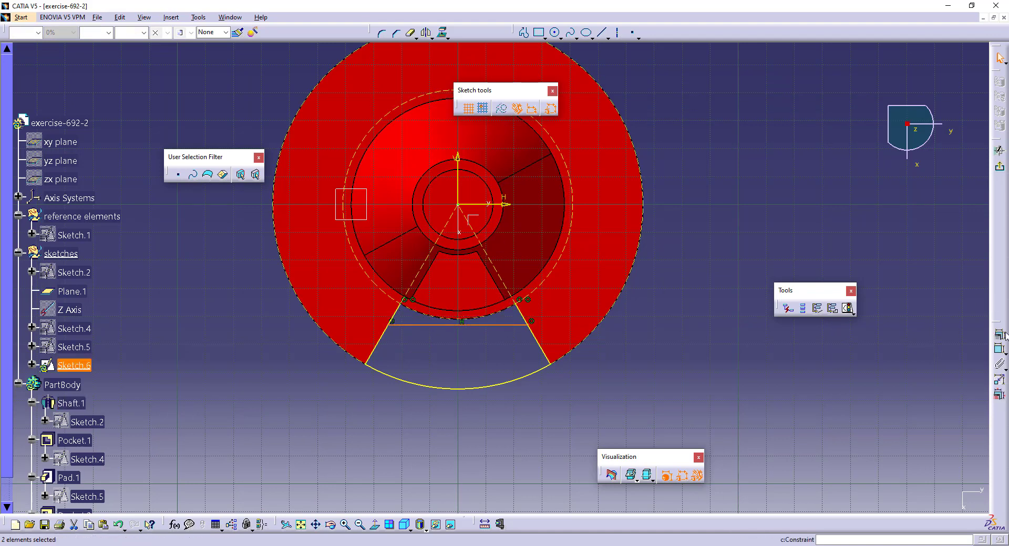
pyautogui.click(999, 348)
pyautogui.rightClick(745, 303)
pyautogui.click(752, 348)
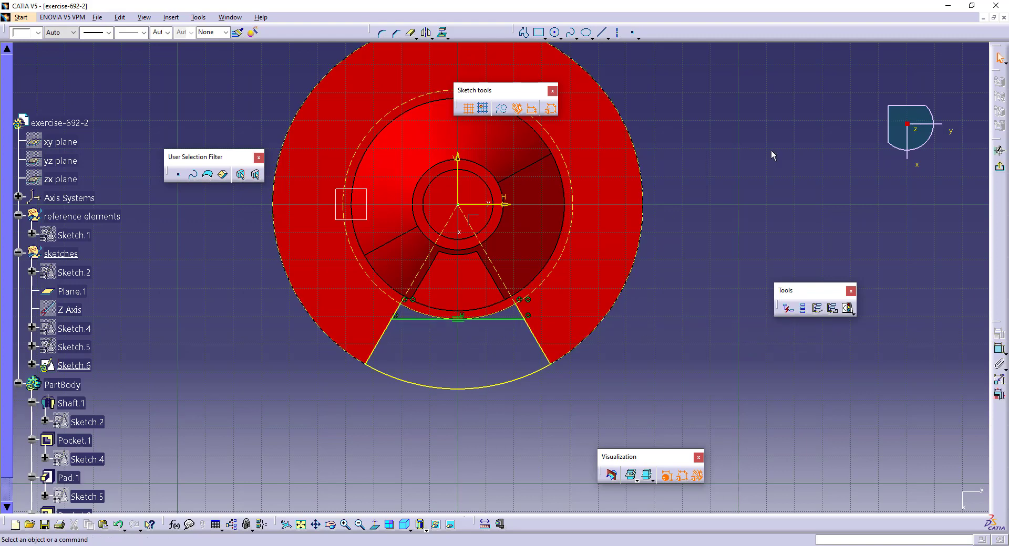
pyautogui.click(417, 34)
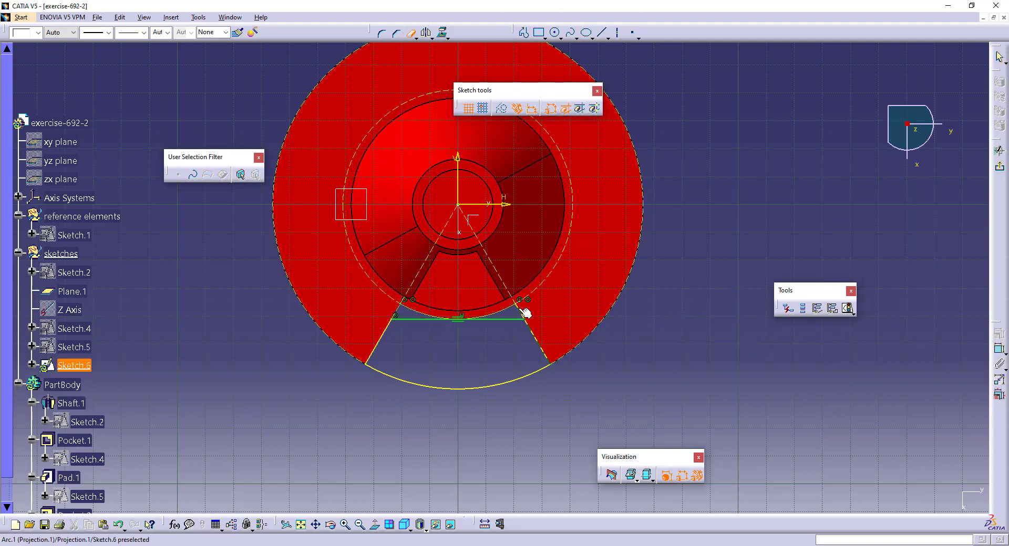
pyautogui.click(999, 170)
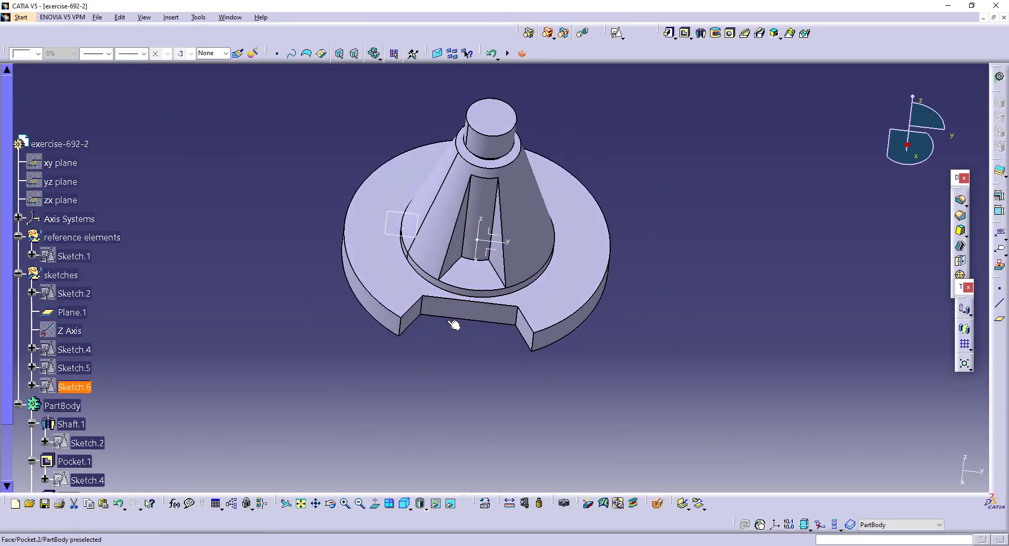
# Step: Make PartBody the in-work object and start a circular pattern of Pocket.1 and Pocket.2
pyautogui.scroll(-3, 191, 382)
pyautogui.rightClick(62, 235)
pyautogui.click(106, 307)
pyautogui.click(73, 365)
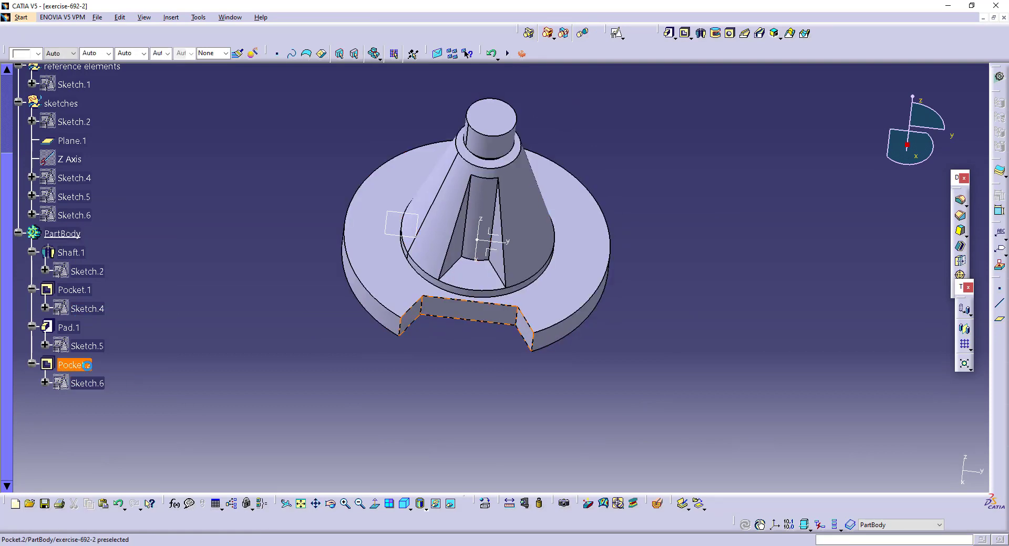
pyautogui.keyDown('ctrl'); pyautogui.click(74, 290); pyautogui.keyUp('ctrl')
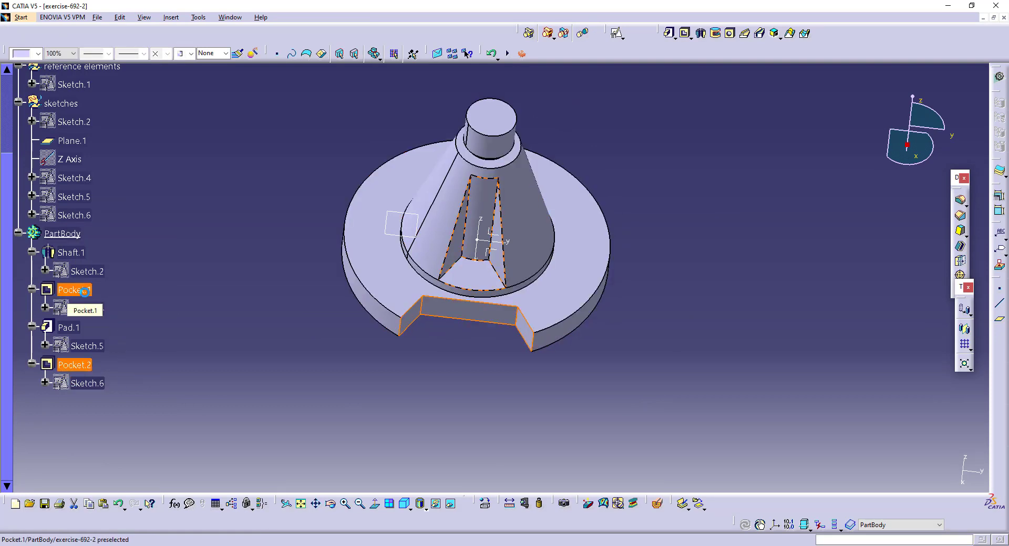
pyautogui.rightClick(84, 291)
pyautogui.click(264, 323)
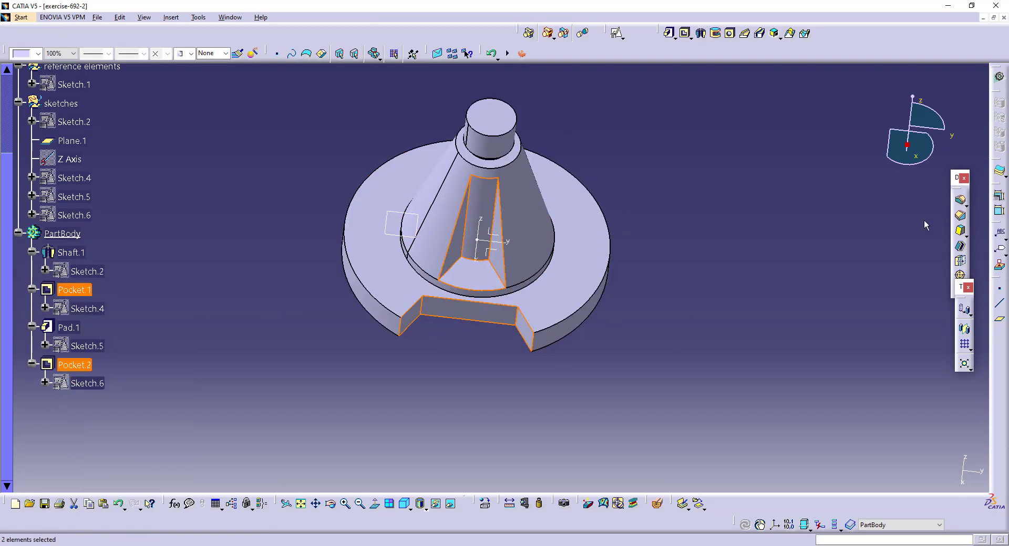
pyautogui.click(970, 349)
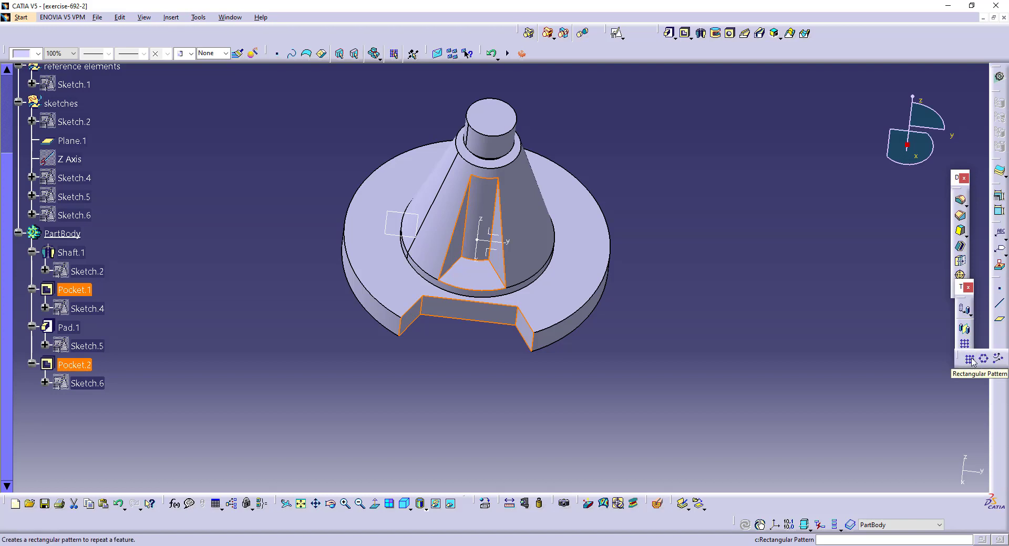
pyautogui.click(984, 360)
pyautogui.click(547, 328)
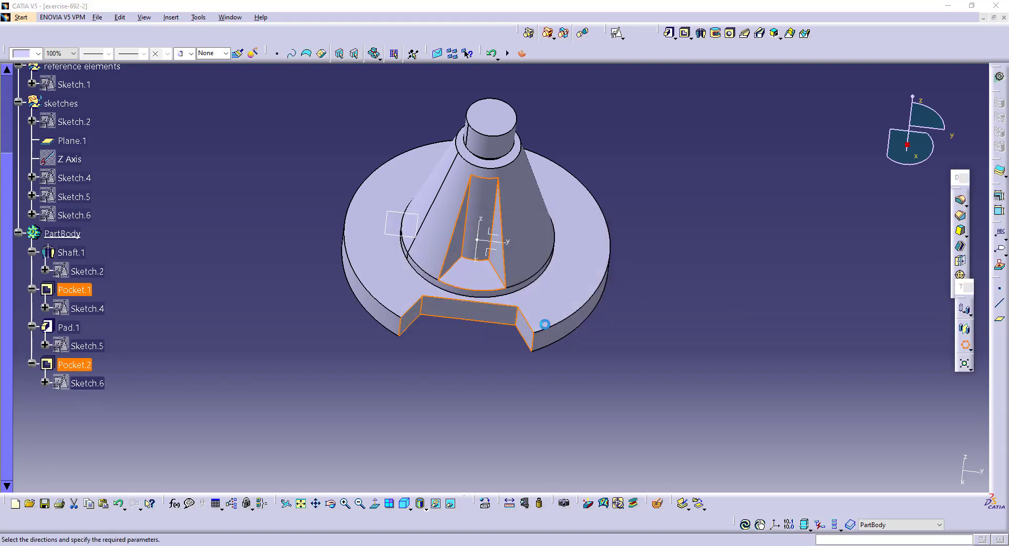
# Step: Define the circular pattern as a complete crown with 3 instances about the Z axis and create it
pyautogui.click(868, 312)
pyautogui.click(836, 314)
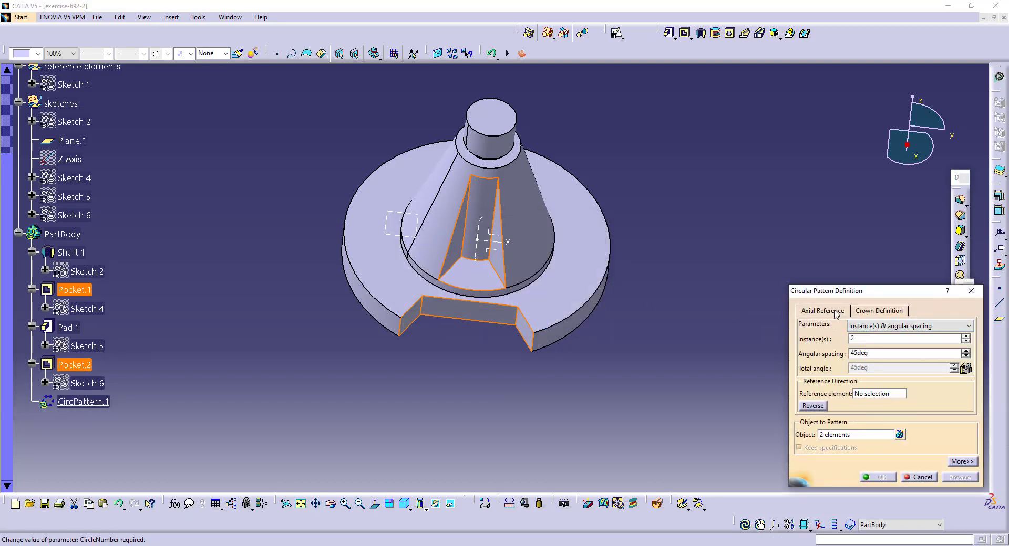
pyautogui.click(883, 330)
pyautogui.click(884, 357)
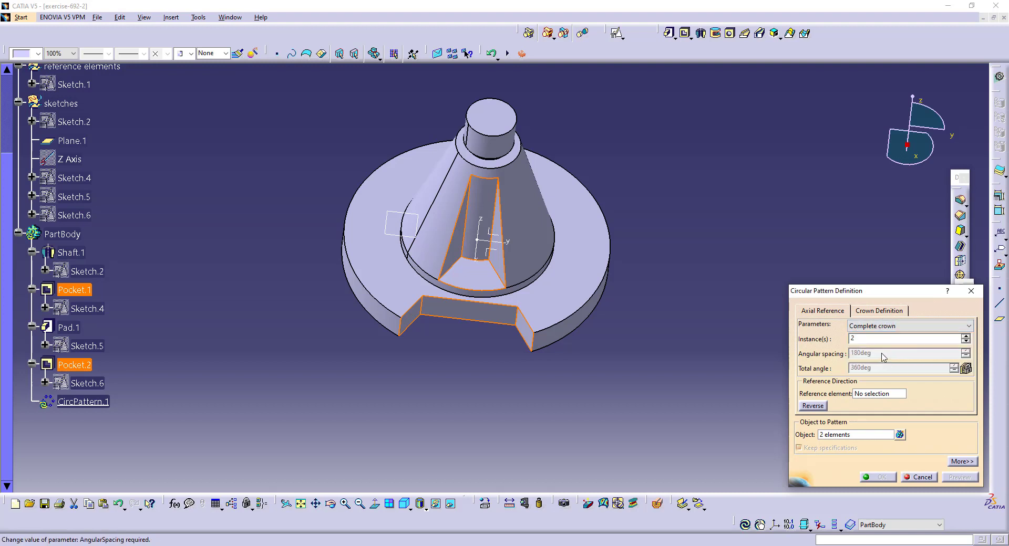
pyautogui.rightClick(875, 398)
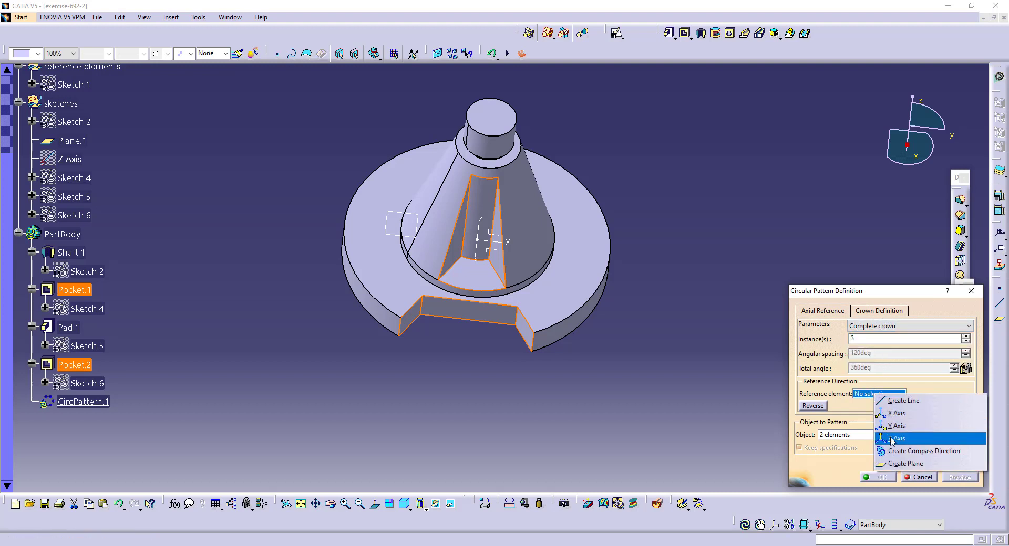
pyautogui.click(867, 436)
pyautogui.click(881, 478)
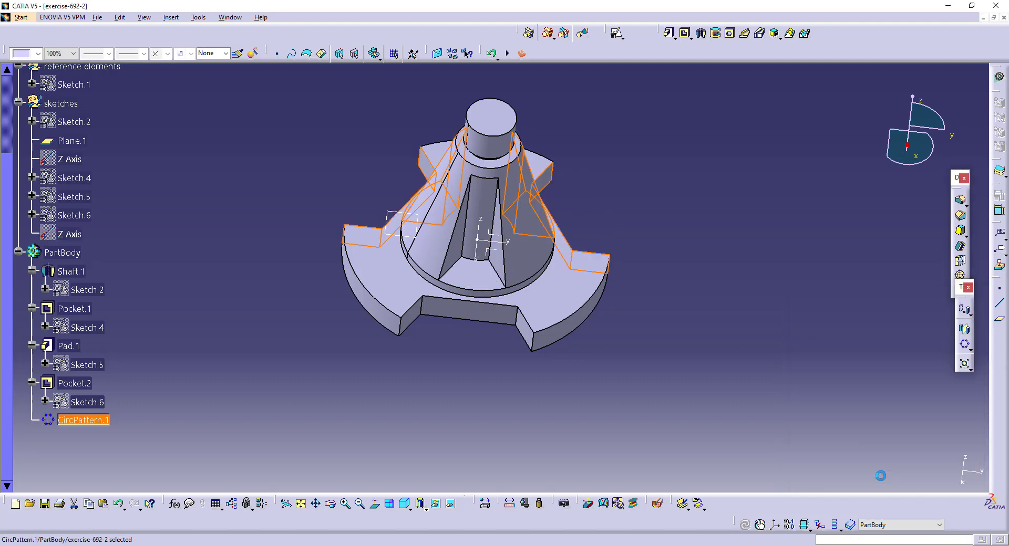
# Step: Examine the patterned rib pockets and flange notches around the part from several directions
pyautogui.moveTo(475, 358); pyautogui.dragTo(546, 331, button='middle')
pyautogui.middleClick(668, 271)
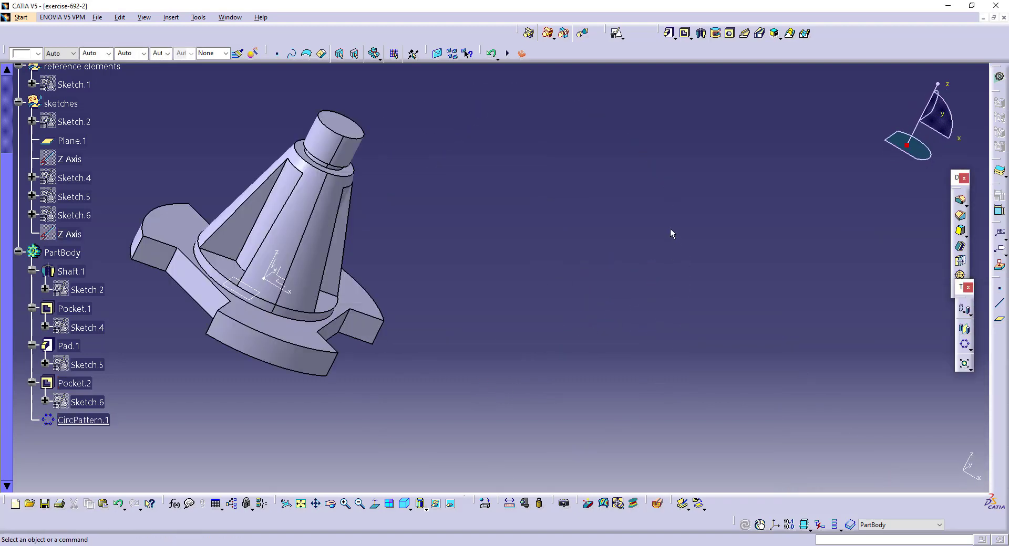
pyautogui.middleClick(670, 231)
pyautogui.scroll(3, 636, 259)
pyautogui.moveTo(591, 299); pyautogui.dragTo(664, 304, button='middle')
pyautogui.middleClick(243, 285)
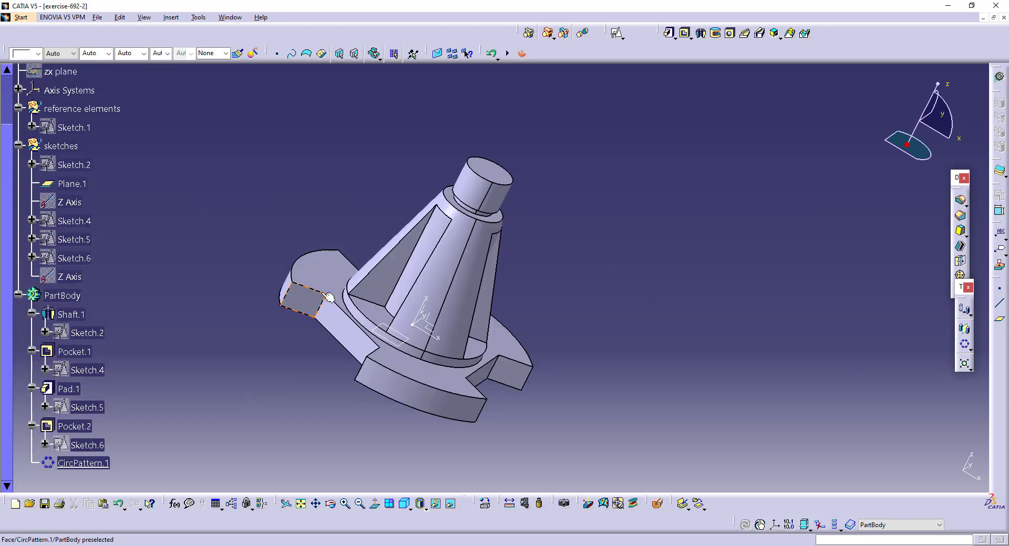
pyautogui.scroll(-1, 545, 252)
pyautogui.moveTo(545, 252); pyautogui.dragTo(344, 273, button='middle')
pyautogui.scroll(2, 522, 274)
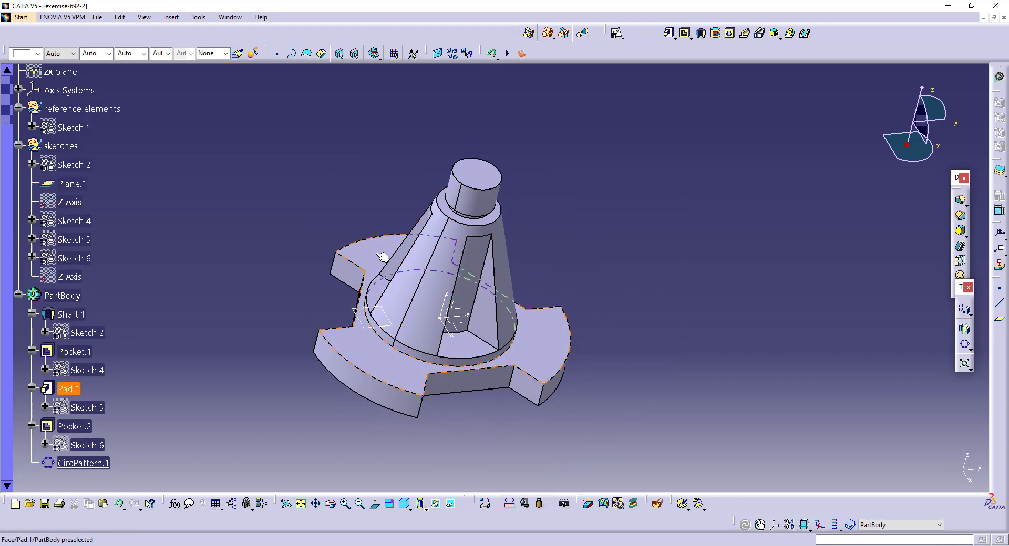
pyautogui.moveTo(448, 222)
pyautogui.mouseDown(button='middle')
pyautogui.moveTo(468, 249)
pyautogui.moveTo(566, 293)
pyautogui.moveTo(581, 283)
pyautogui.moveTo(508, 264)
pyautogui.moveTo(524, 274)
pyautogui.mouseUp(button='middle')
pyautogui.scroll(2, 178, 169)
# Step: Make the sketches set the in-work object and open a positioned sketch on the absolute axis system's YZ plane
pyautogui.rightClick(64, 186)
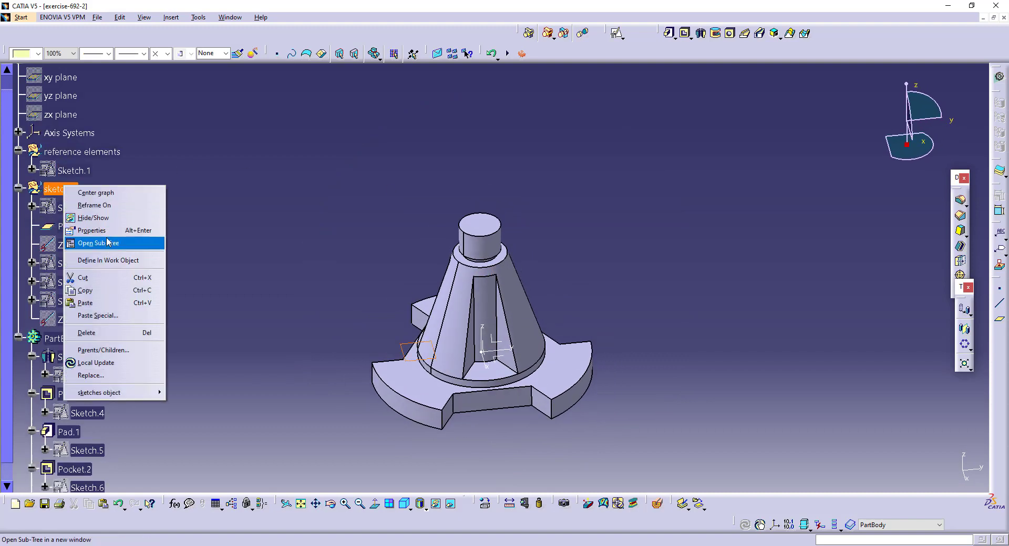
pyautogui.click(108, 260)
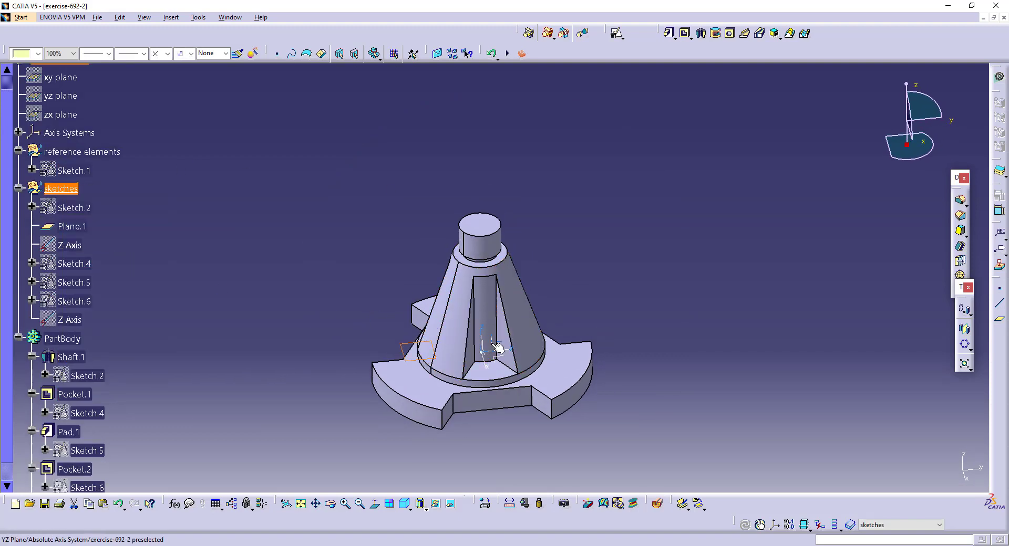
pyautogui.click(493, 341)
pyautogui.click(618, 35)
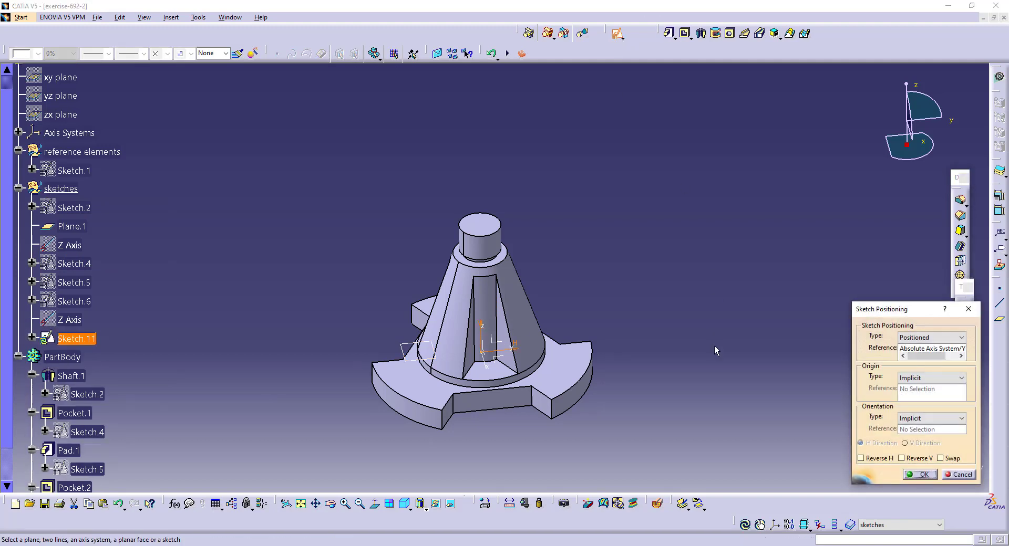
pyautogui.click(921, 476)
pyautogui.click(523, 32)
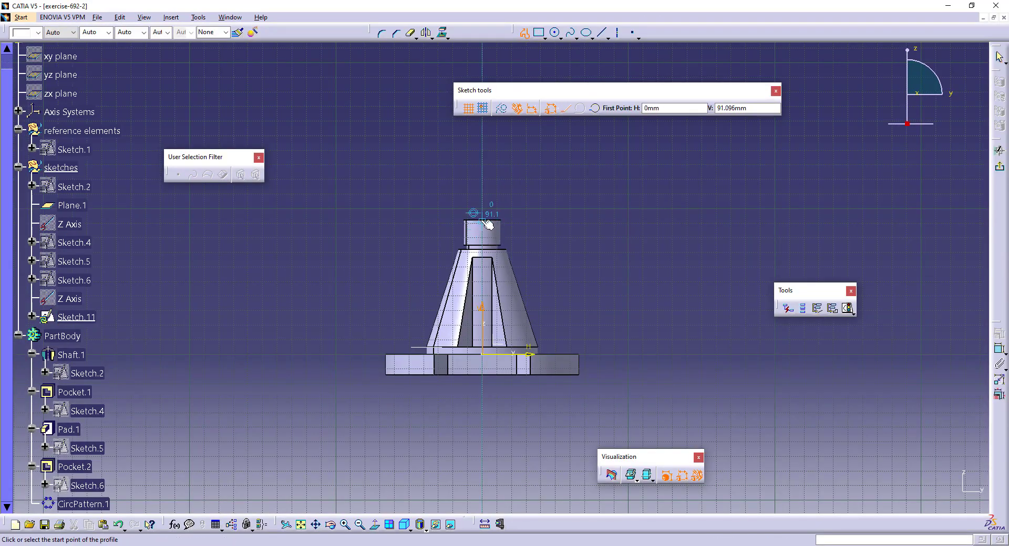
pyautogui.click(485, 222)
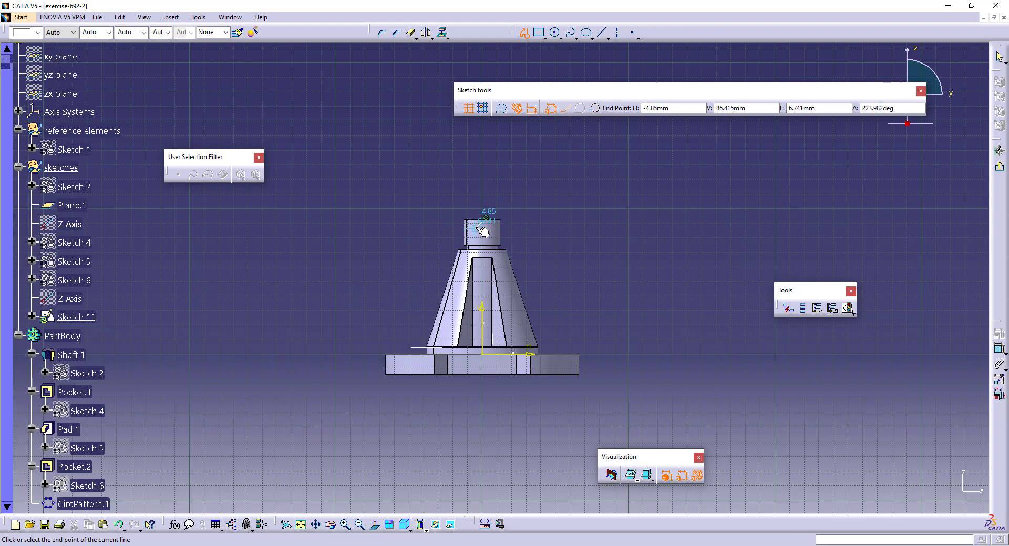
pyautogui.scroll(1, 482, 177)
pyautogui.middleClick(481, 178)
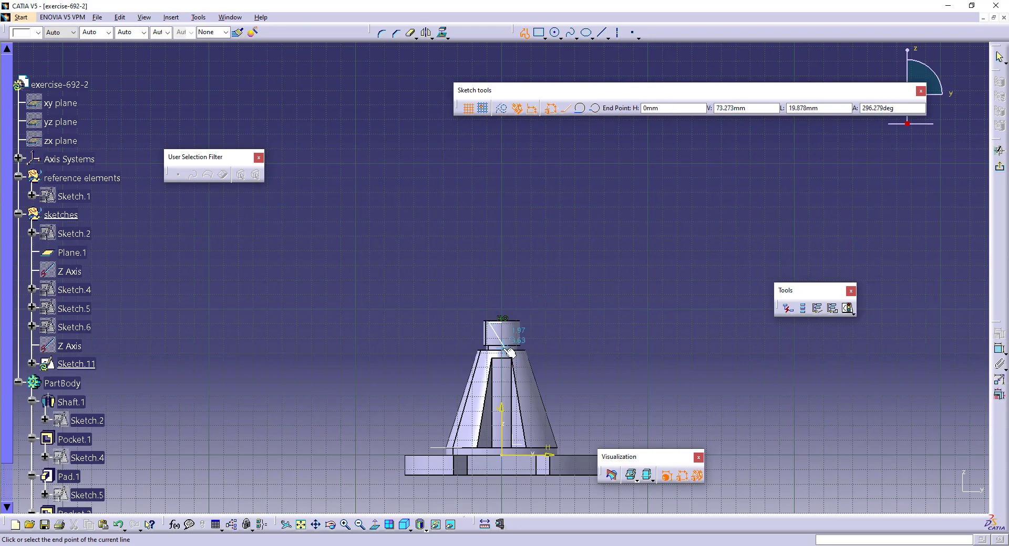
pyautogui.moveTo(495, 327)
pyautogui.mouseDown(button='middle')
pyautogui.moveTo(456, 361)
pyautogui.moveTo(477, 279)
pyautogui.mouseUp(button='middle')
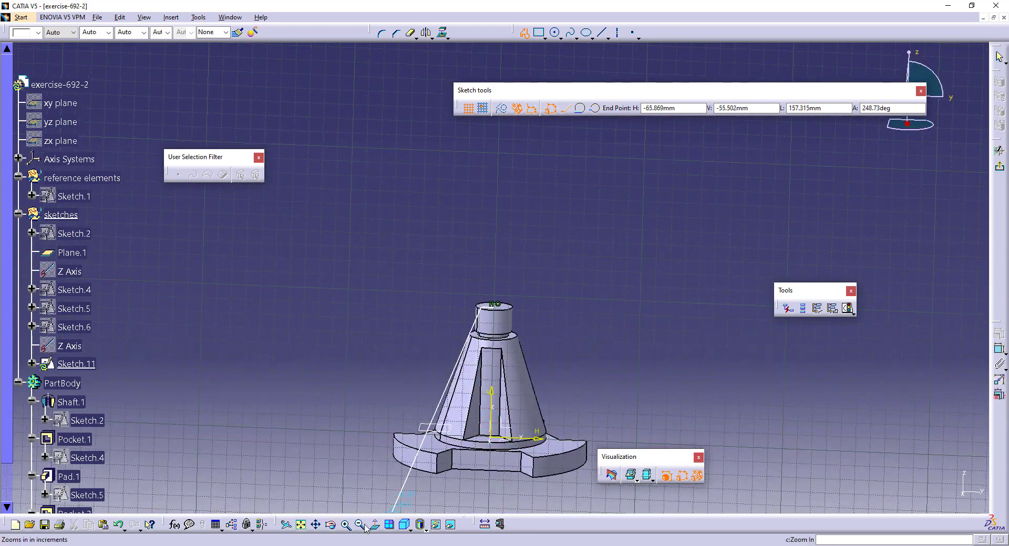
pyautogui.click(375, 524)
pyautogui.scroll(1, 469, 411)
pyautogui.middleClick(473, 409)
pyautogui.middleClick(468, 414)
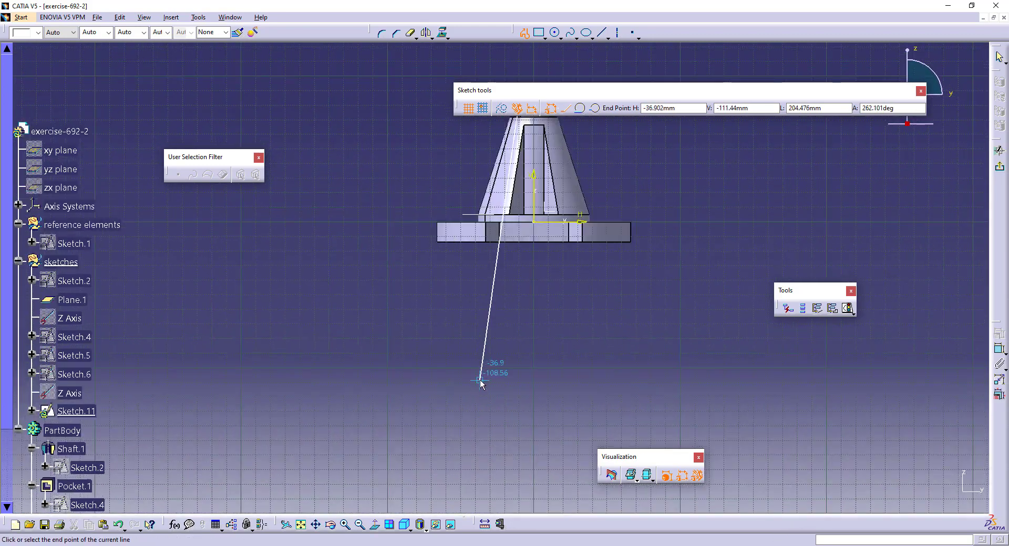
pyautogui.middleClick(481, 383)
pyautogui.moveTo(566, 184); pyautogui.dragTo(535, 399, button='middle')
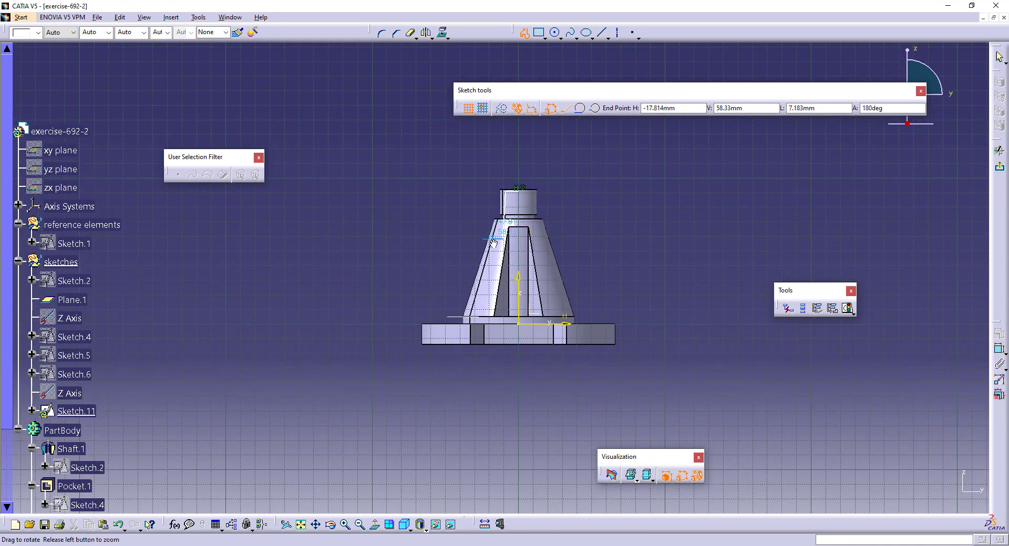
pyautogui.moveTo(493, 244); pyautogui.dragTo(494, 232, button='middle')
pyautogui.scroll(1, 494, 231)
pyautogui.middleClick(496, 190)
pyautogui.scroll(1, 494, 331)
pyautogui.moveTo(494, 321); pyautogui.dragTo(503, 332, button='middle')
pyautogui.scroll(-1, 503, 332)
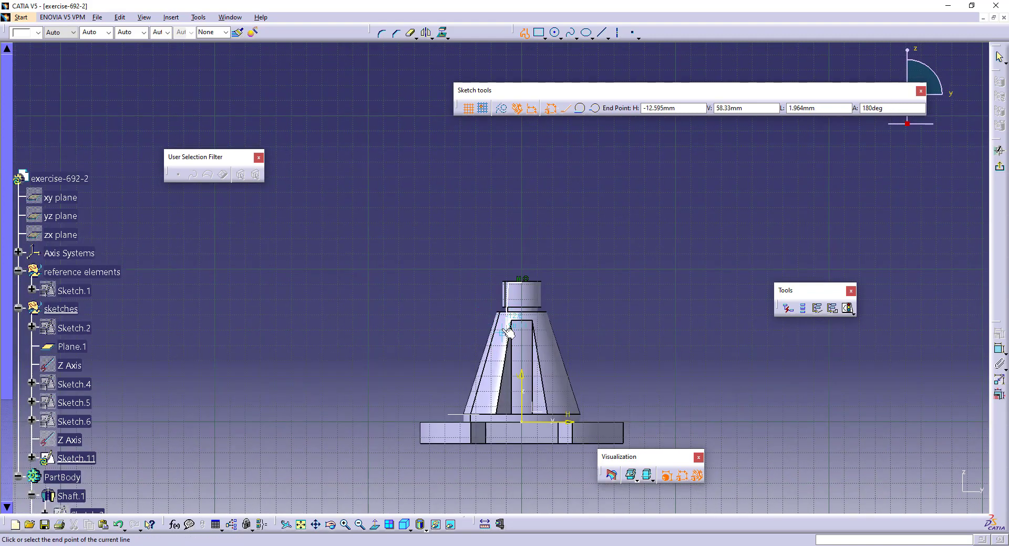
pyautogui.moveTo(504, 333); pyautogui.dragTo(508, 345)
pyautogui.click(508, 359)
pyautogui.press('Escape')
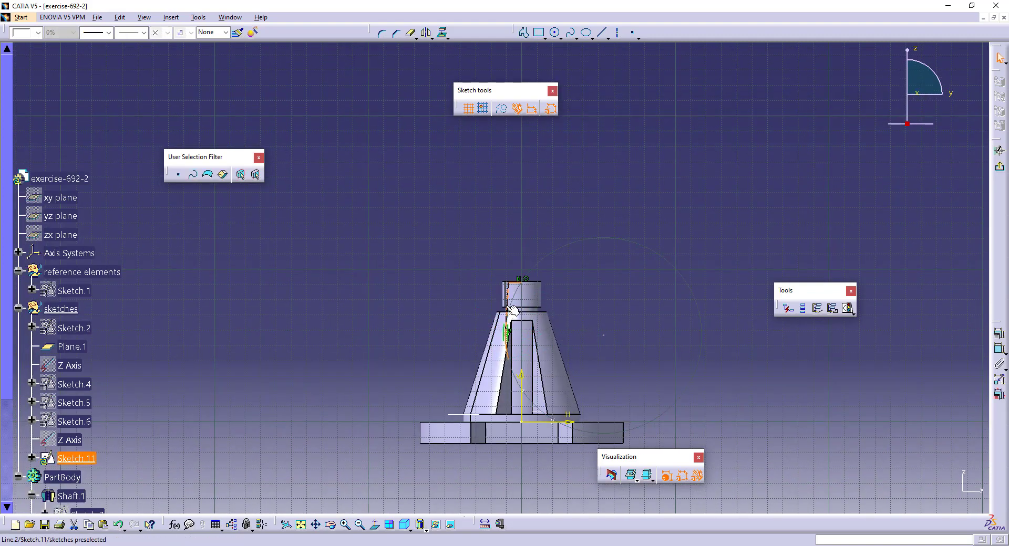
pyautogui.press('Delete')
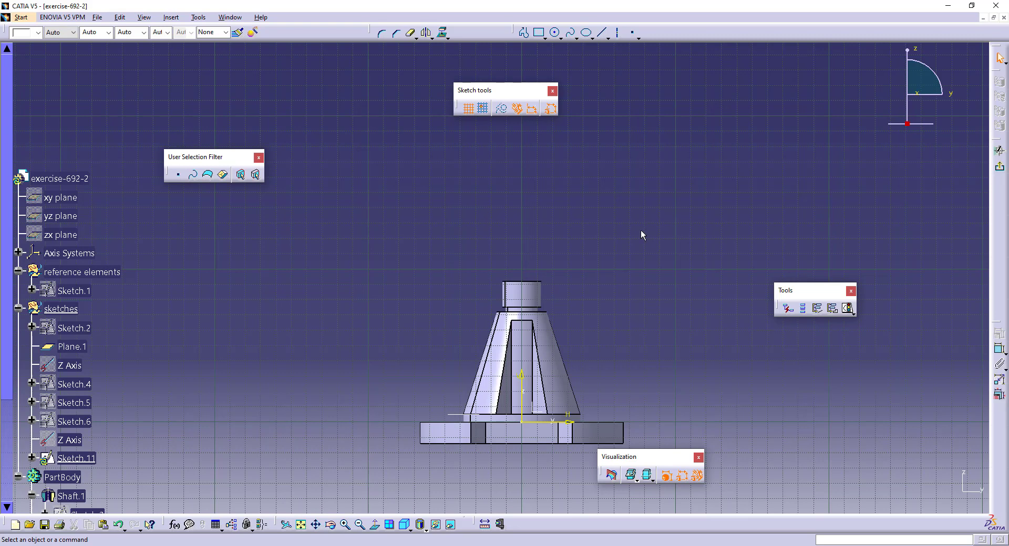
# Step: Sketch a closed stepped half-profile from the shaft's top to just below the flange, with half-widths about 7, 15 and 35 mm
pyautogui.moveTo(583, 376); pyautogui.dragTo(523, 286, button='middle')
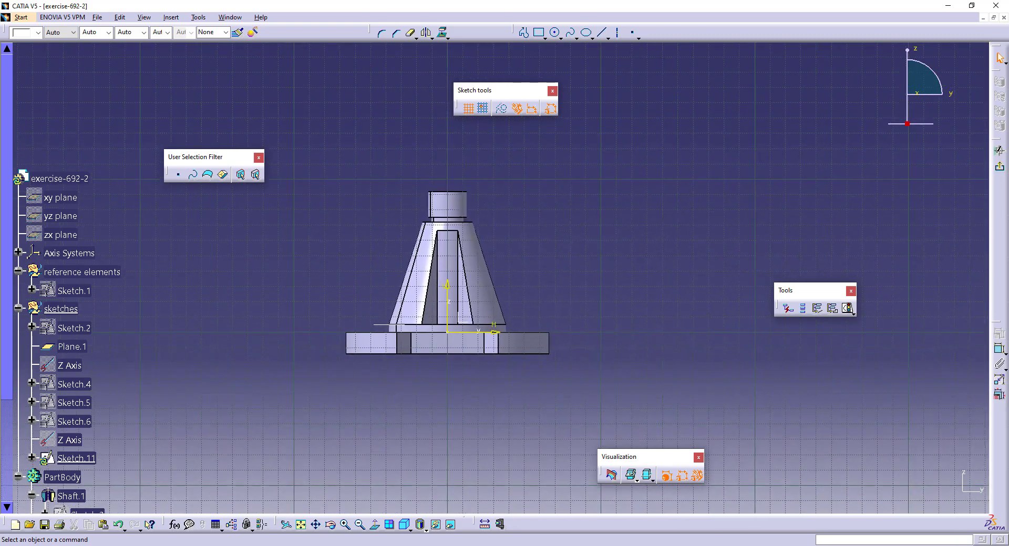
pyautogui.click(374, 525)
pyautogui.moveTo(576, 248); pyautogui.dragTo(508, 278, button='middle')
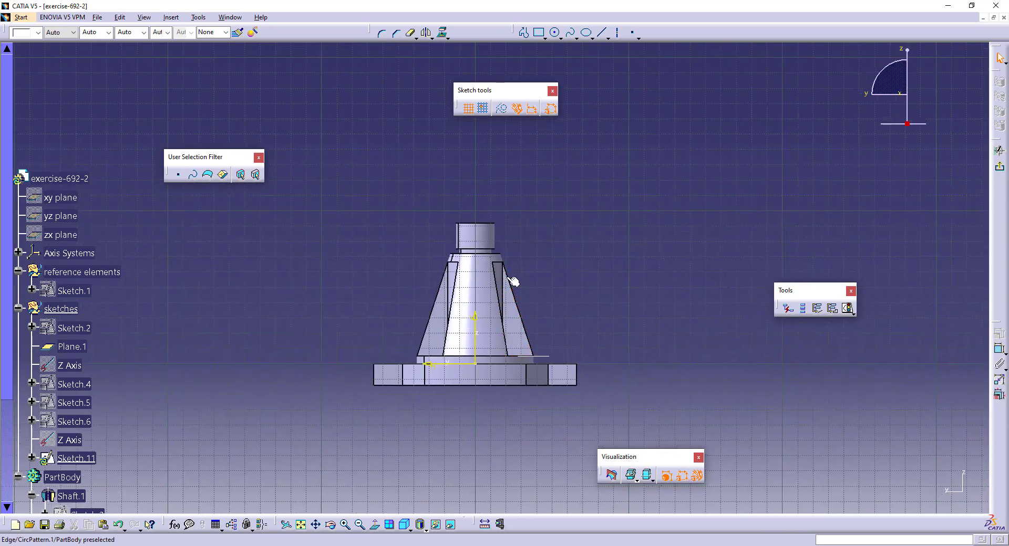
pyautogui.keyDown('ctrl'); pyautogui.moveTo(465, 237); pyautogui.dragTo(460, 182, button='middle'); pyautogui.keyUp('ctrl')
pyautogui.click(524, 32)
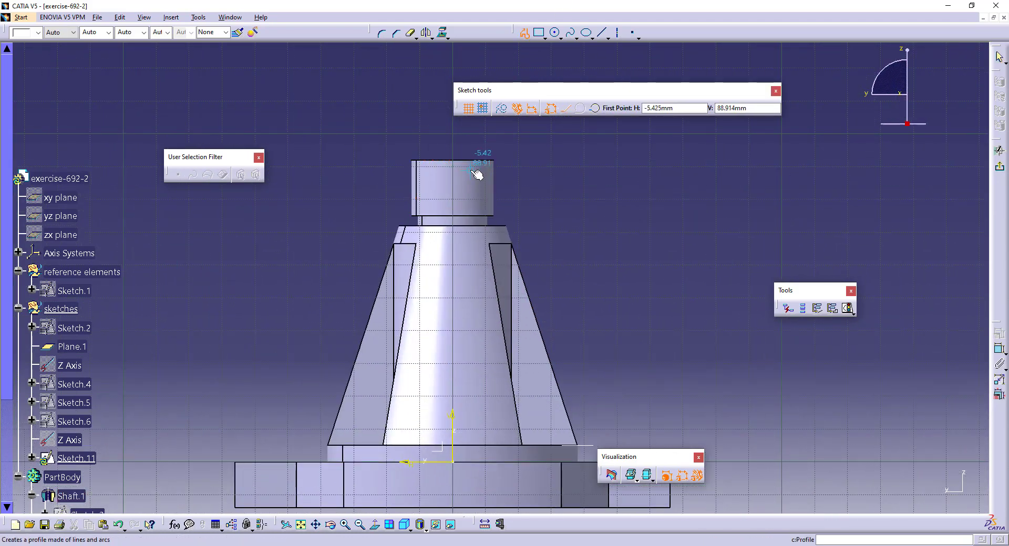
pyautogui.click(446, 158)
pyautogui.click(430, 157)
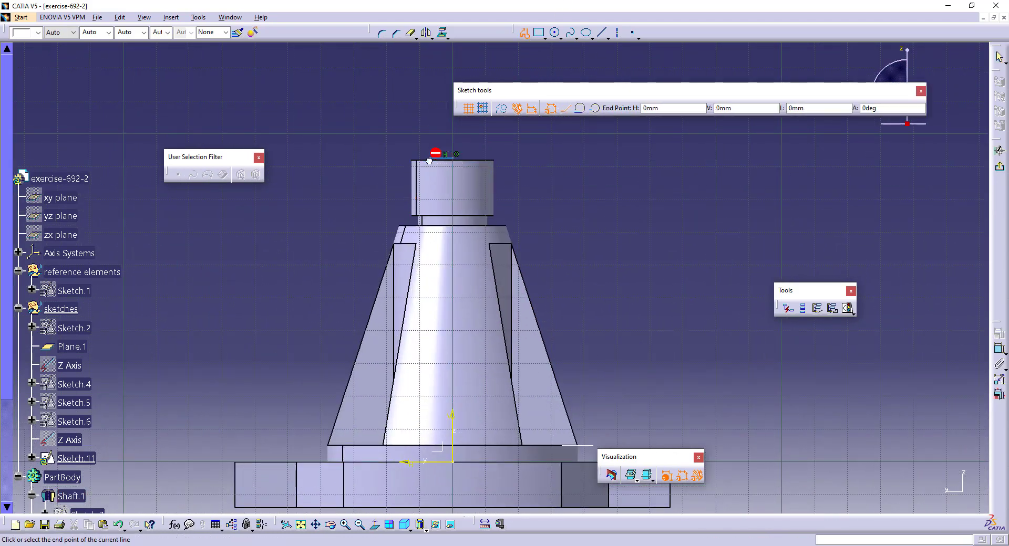
pyautogui.click(430, 257)
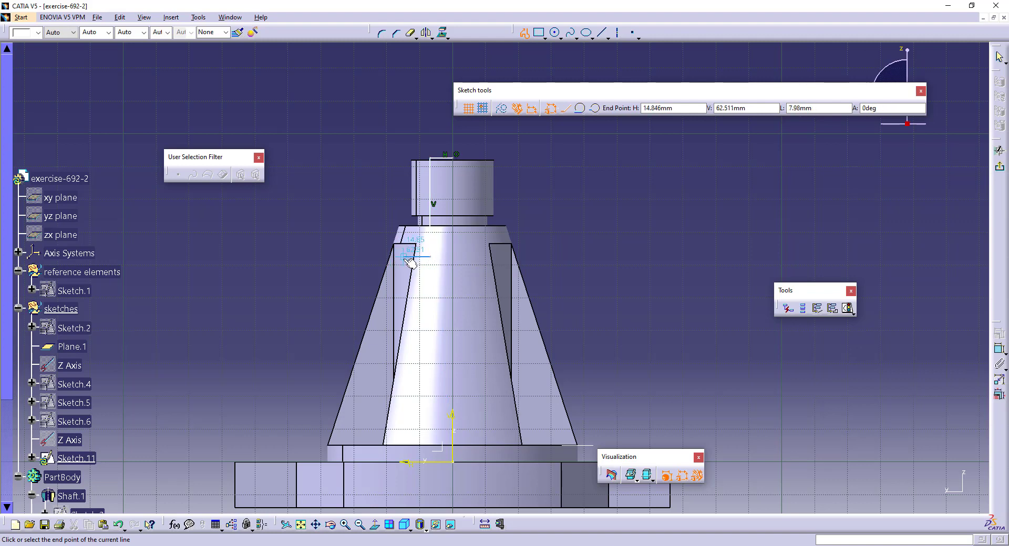
pyautogui.click(404, 257)
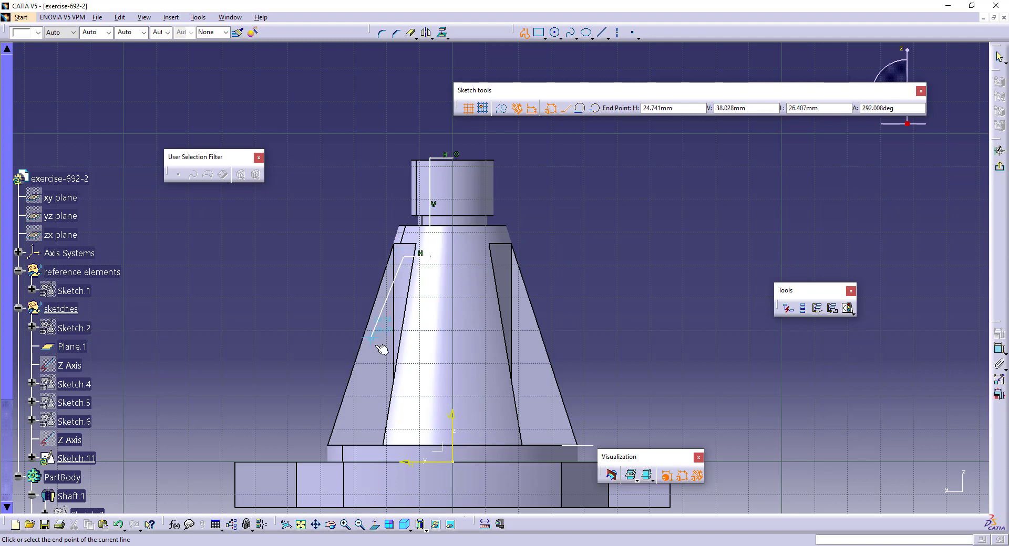
pyautogui.click(403, 464)
pyautogui.click(336, 465)
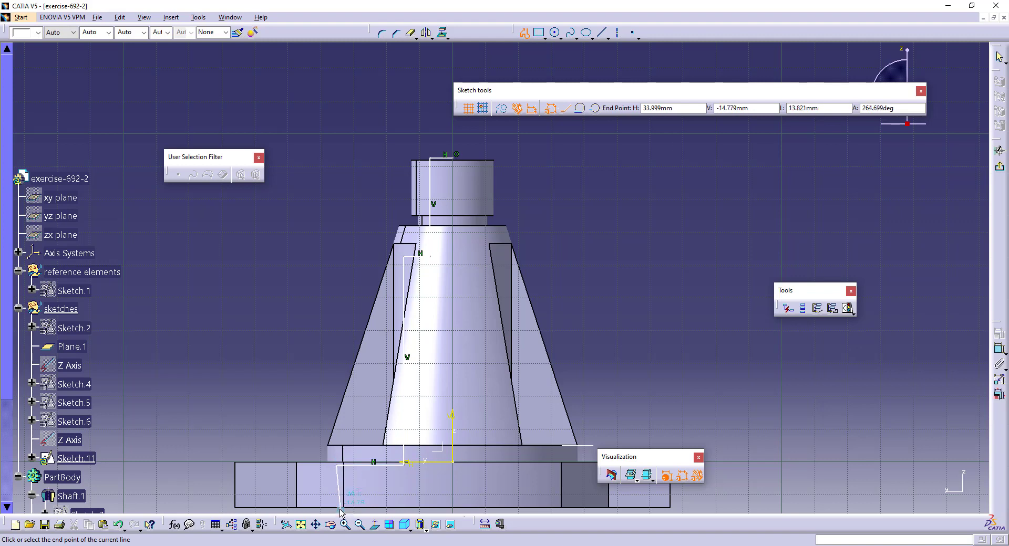
pyautogui.moveTo(380, 463); pyautogui.dragTo(387, 482, button='middle')
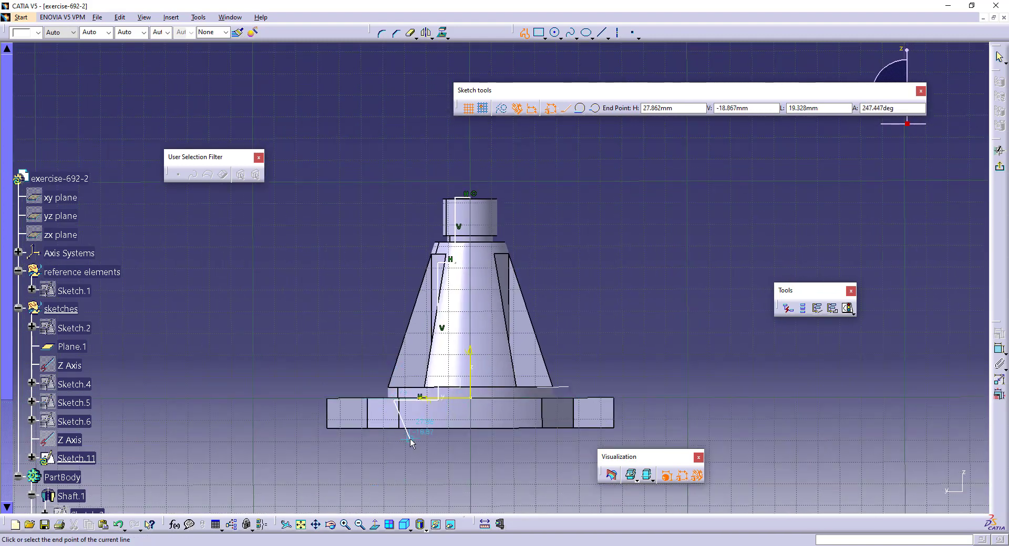
pyautogui.click(472, 434)
pyautogui.click(469, 198)
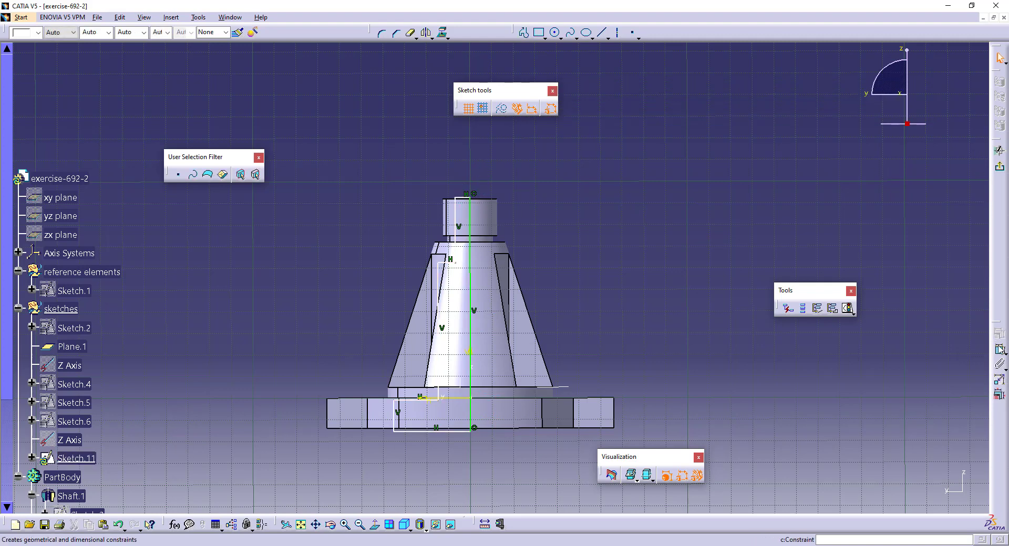
# Step: Dimension the profile's top edge from the sketch's horizontal axis and set the distance to 92 mm
pyautogui.click(469, 199)
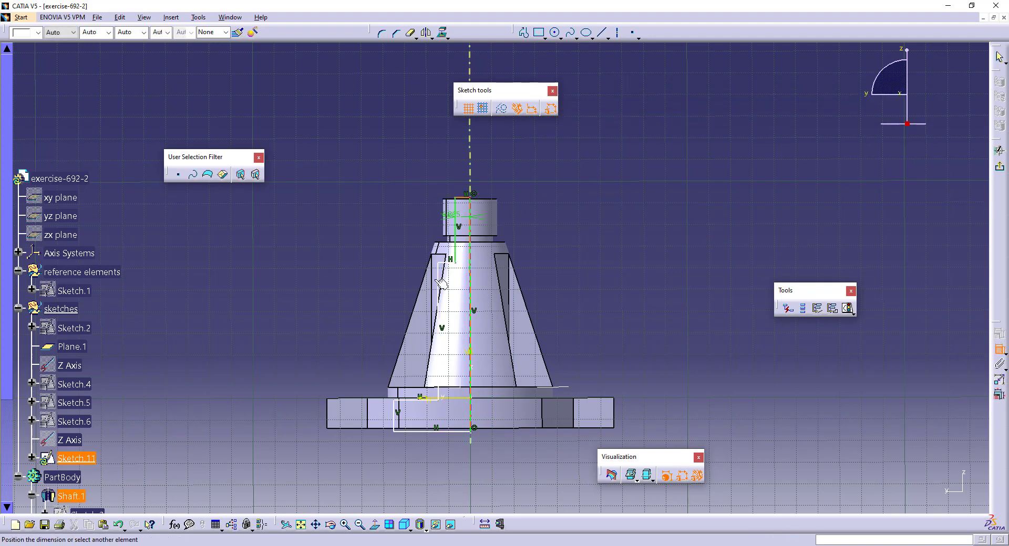
pyautogui.click(470, 398)
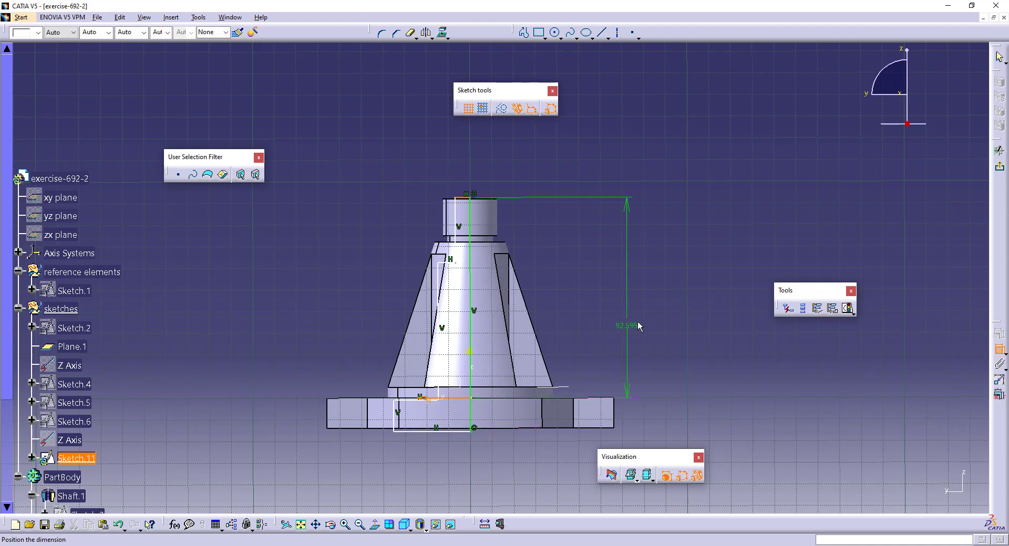
pyautogui.click(652, 311)
pyautogui.doubleClick(652, 312)
pyautogui.write('92')
pyautogui.press('Return')
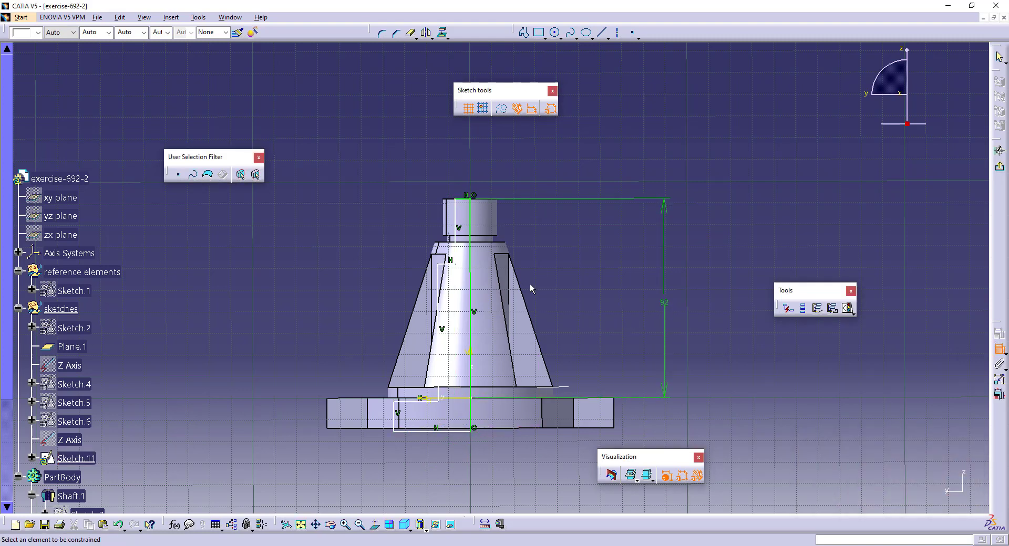
# Step: Dimension the profile's bottom edge from the sketch's horizontal axis and set the distance to 14 mm
pyautogui.click(445, 432)
pyautogui.click(461, 398)
pyautogui.click(268, 354)
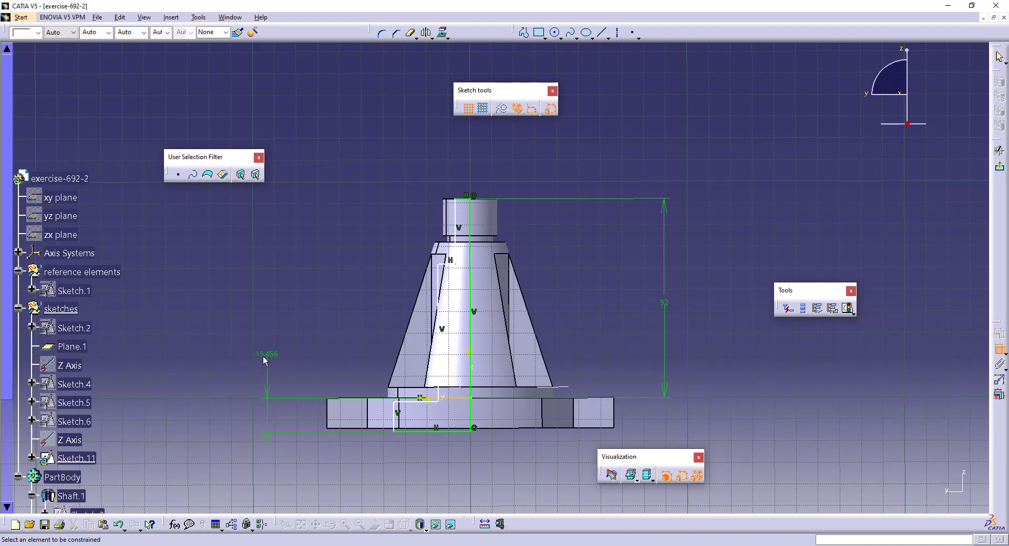
pyautogui.doubleClick(268, 353)
pyautogui.write('24')
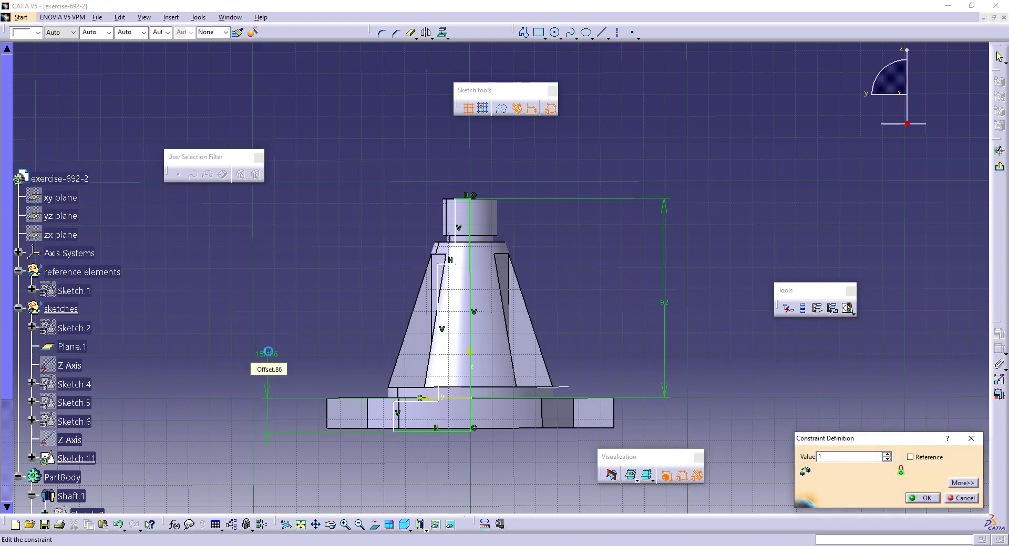
pyautogui.press('Return')
pyautogui.scroll(5, 412, 472)
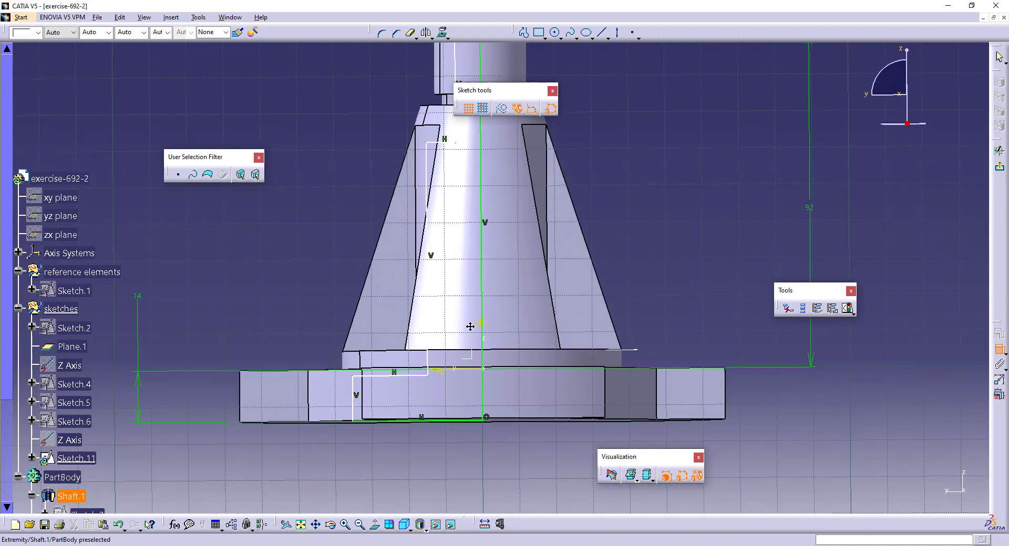
pyautogui.click(403, 354)
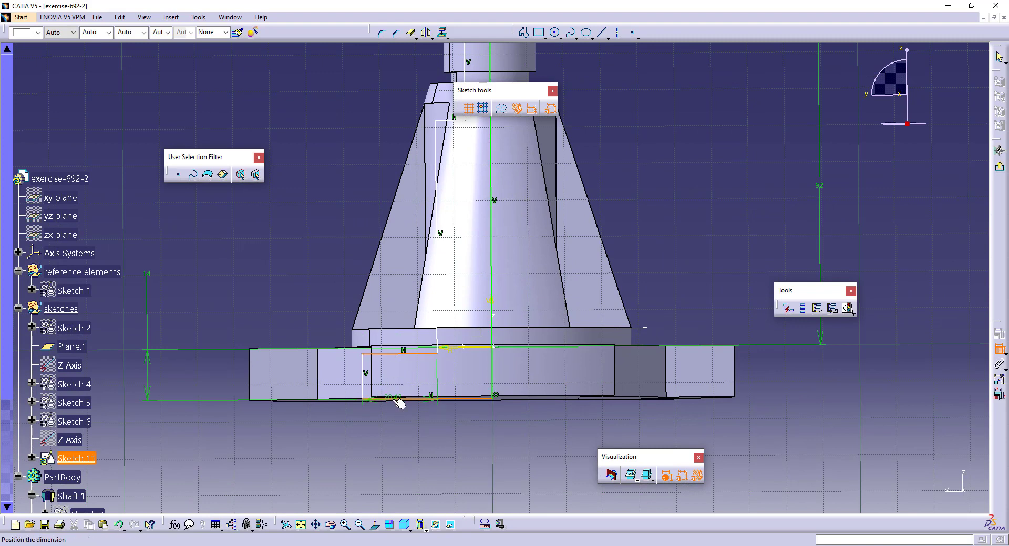
pyautogui.press('Escape')
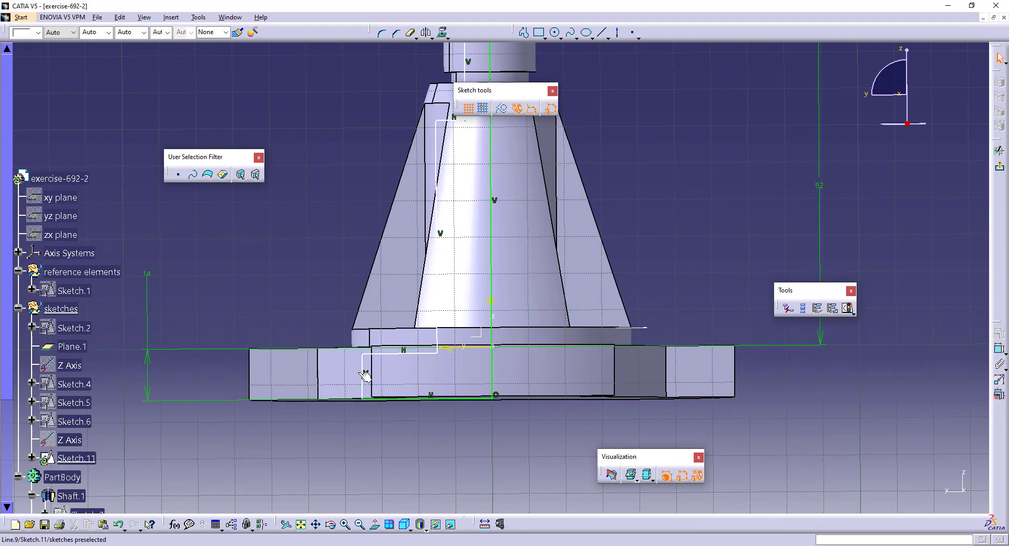
# Step: Dimension the profile's outermost vertical edge from the central axis and set the offset to 38 mm
pyautogui.click(362, 376)
pyautogui.click(998, 349)
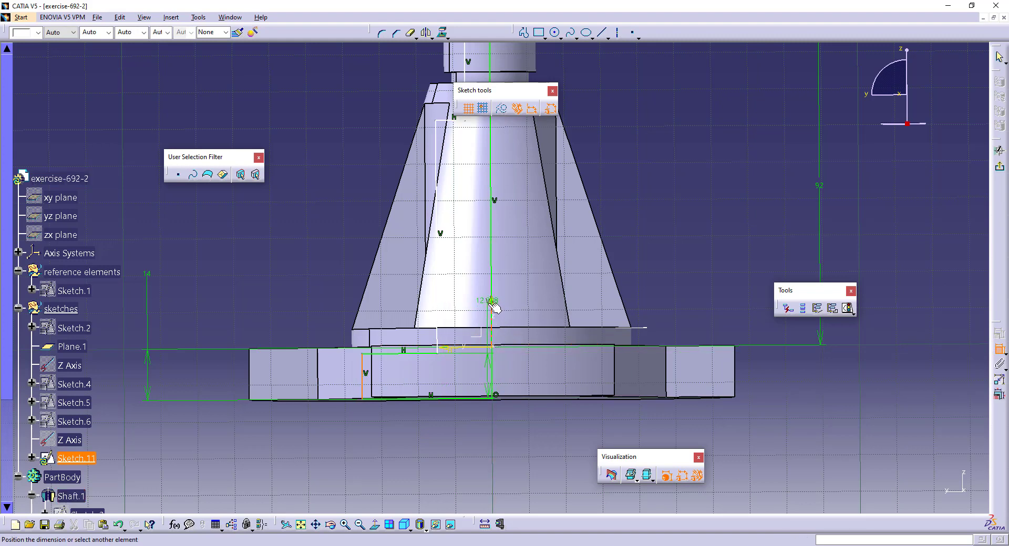
pyautogui.click(494, 304)
pyautogui.click(311, 240)
pyautogui.doubleClick(312, 239)
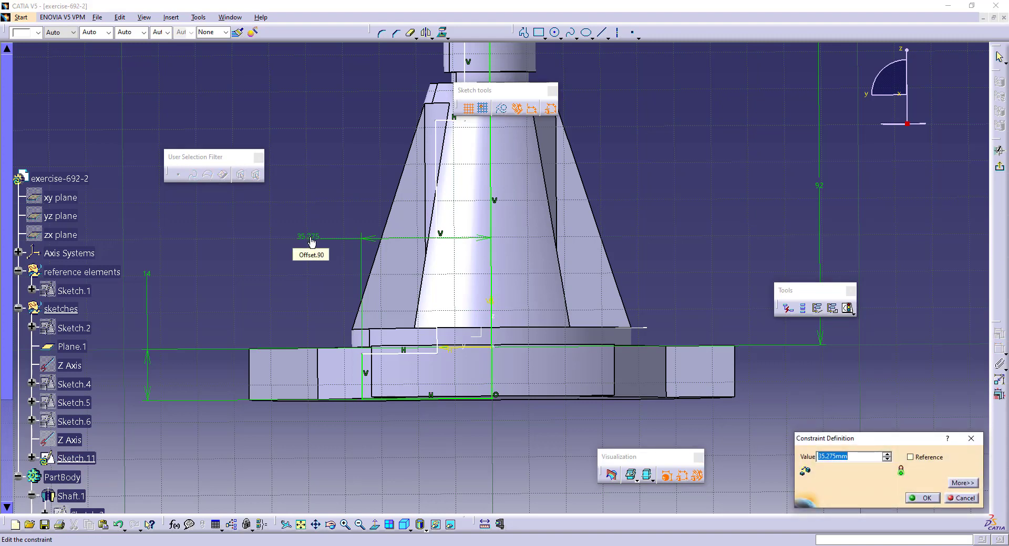
pyautogui.press('Return')
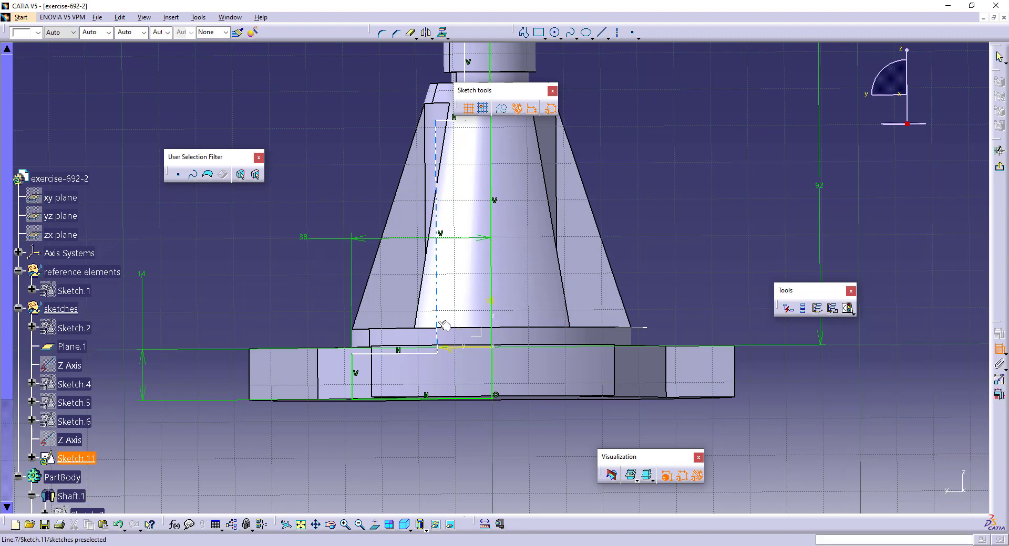
# Step: Dimension the profile's middle vertical edge from the central axis and set the offset to 21/2 mm
pyautogui.click(436, 336)
pyautogui.click(496, 350)
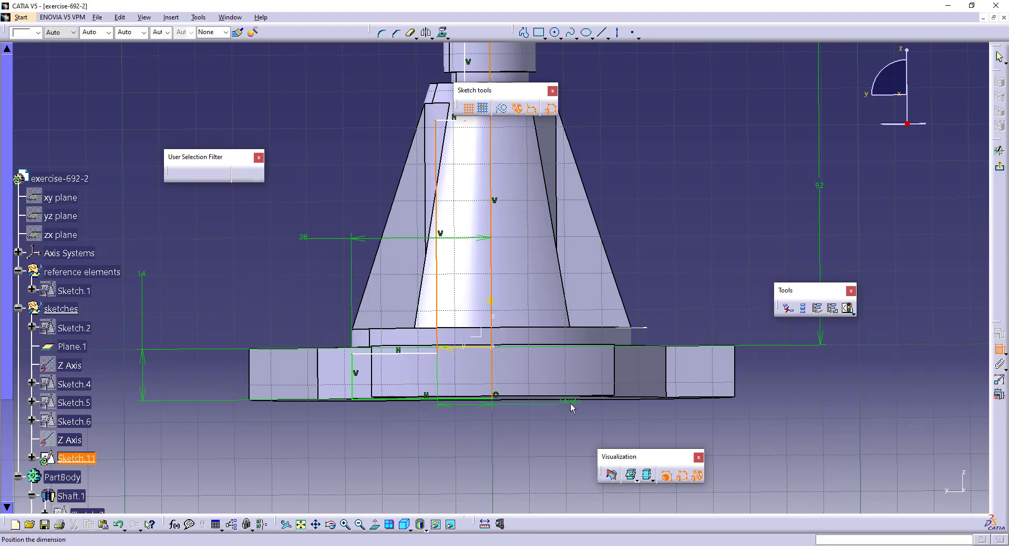
pyautogui.doubleClick(593, 419)
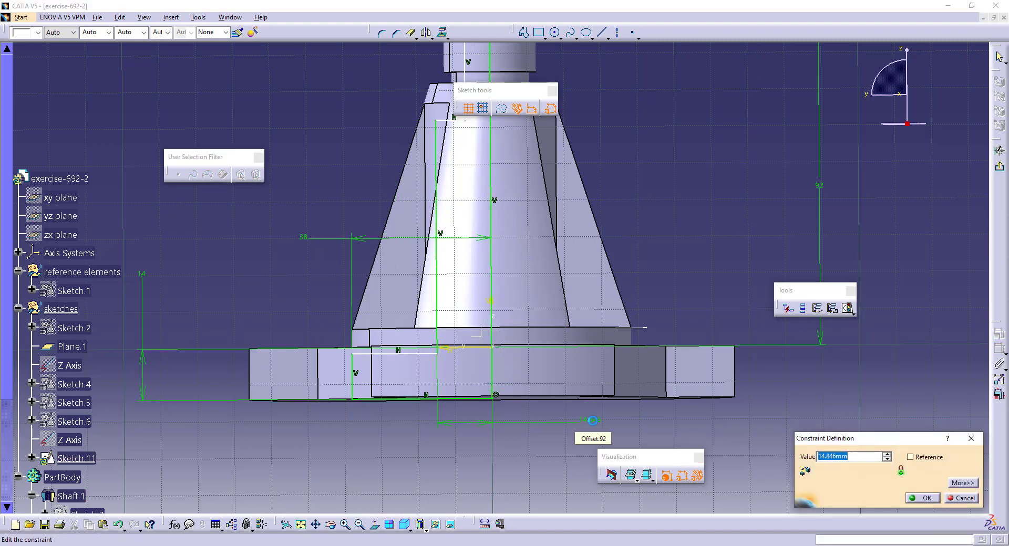
pyautogui.write('21/2')
pyautogui.press('Return')
# Step: Make the profile's lower step edge coincident with the sketch's horizontal axis
pyautogui.moveTo(493, 285); pyautogui.dragTo(489, 330, button='middle')
pyautogui.click(491, 332)
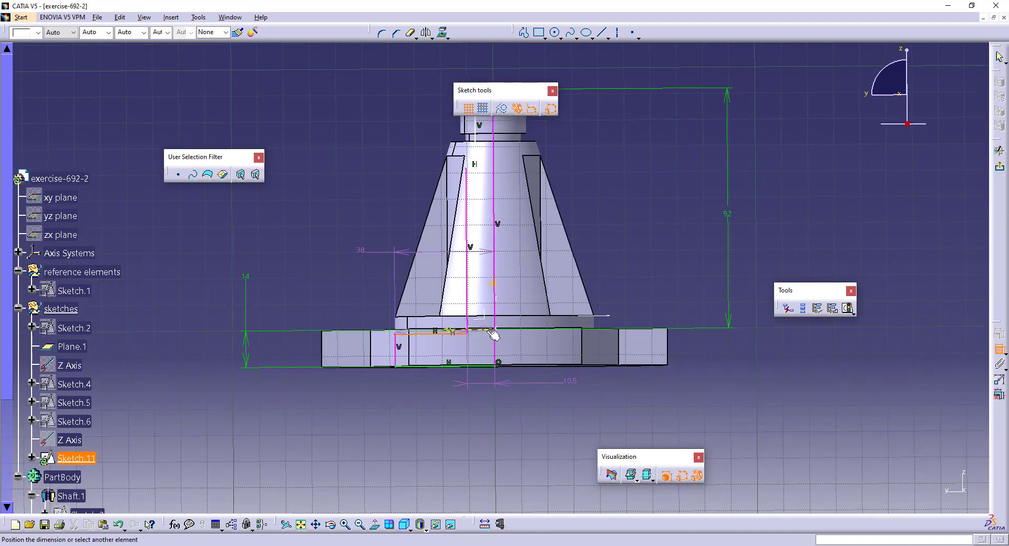
pyautogui.rightClick(696, 219)
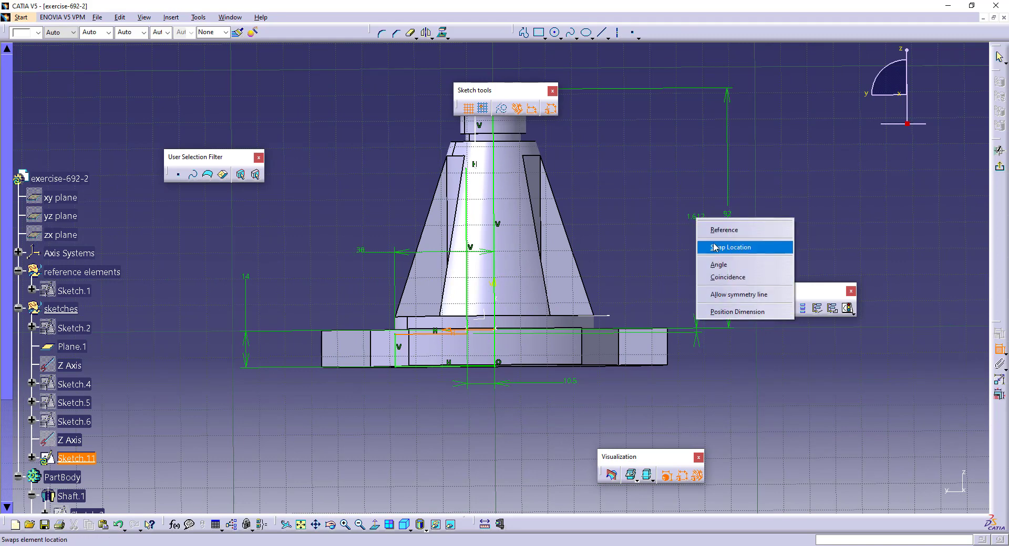
pyautogui.click(723, 277)
# Step: Dimension the upper step edge from the profile's top edge and set the distance to 25 mm
pyautogui.moveTo(480, 173)
pyautogui.mouseDown(button='middle')
pyautogui.moveTo(453, 279)
pyautogui.moveTo(365, 272)
pyautogui.mouseUp(button='middle')
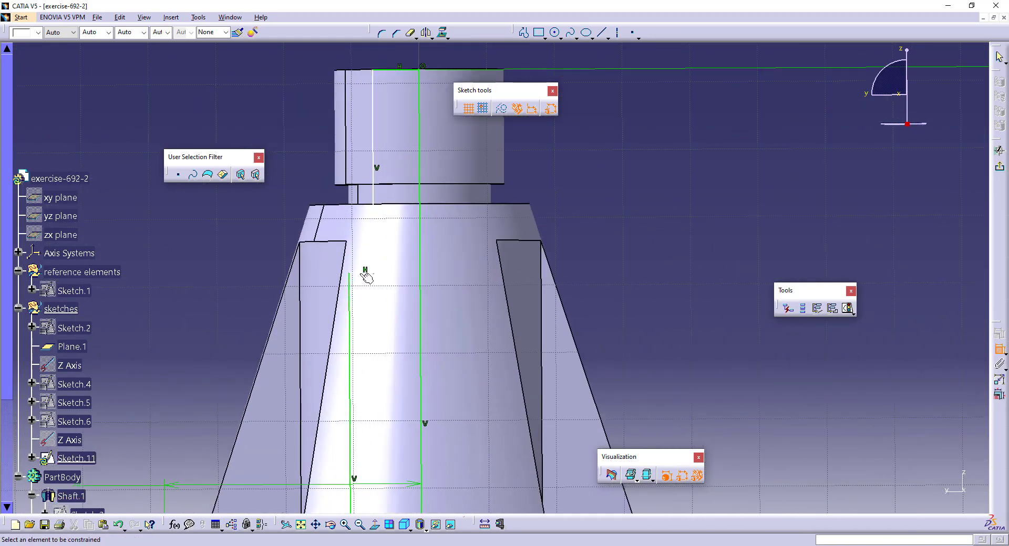
pyautogui.click(363, 272)
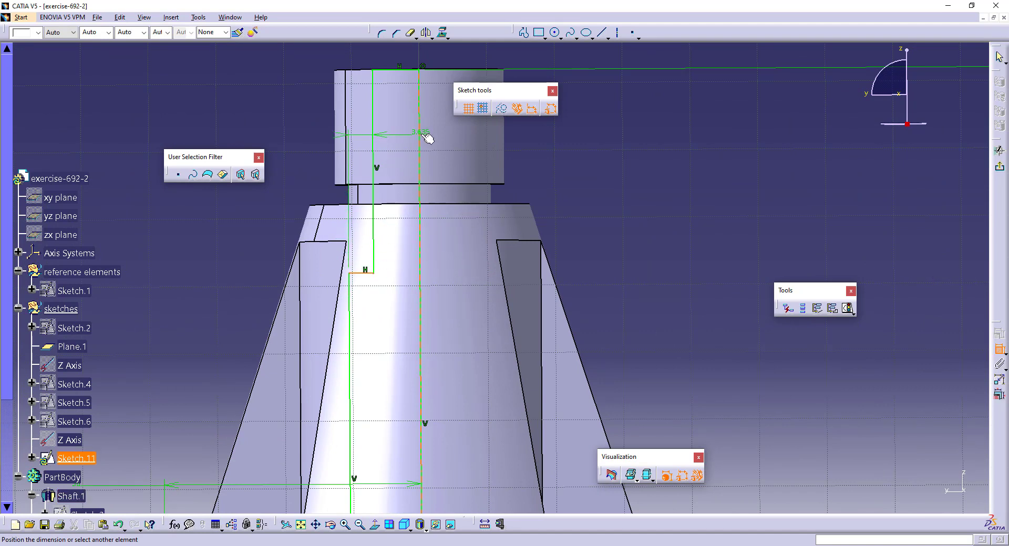
pyautogui.click(394, 70)
pyautogui.click(755, 210)
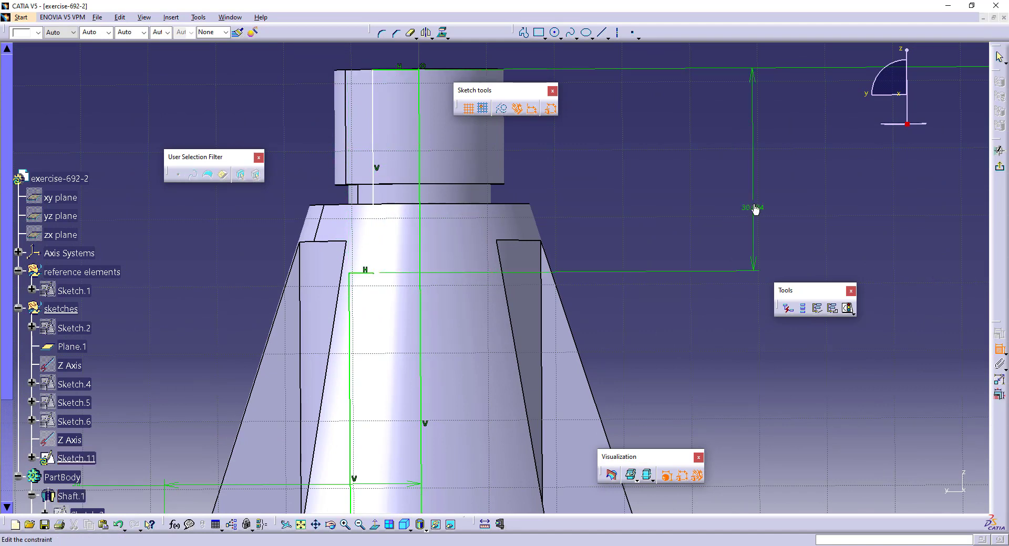
pyautogui.doubleClick(755, 209)
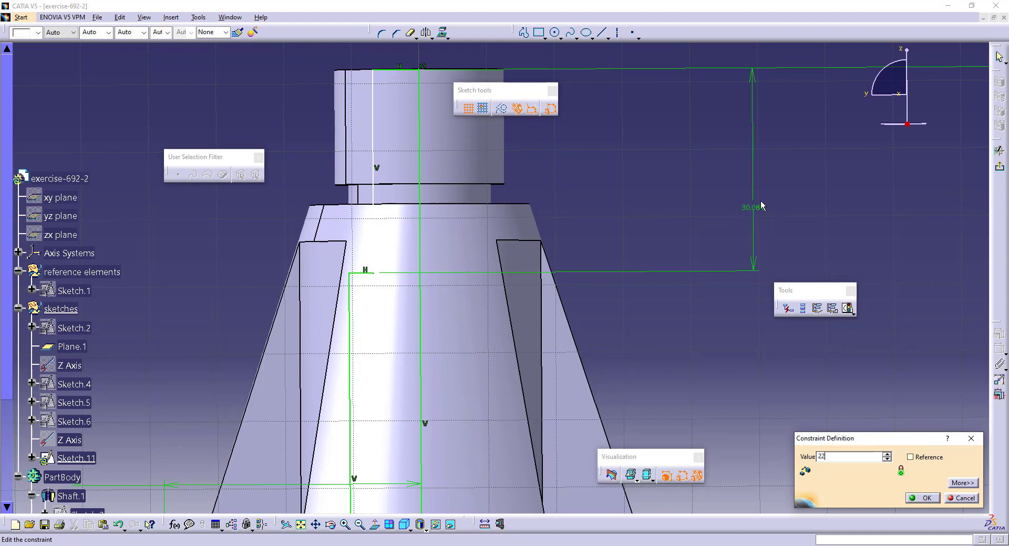
pyautogui.write('25')
pyautogui.press('Return')
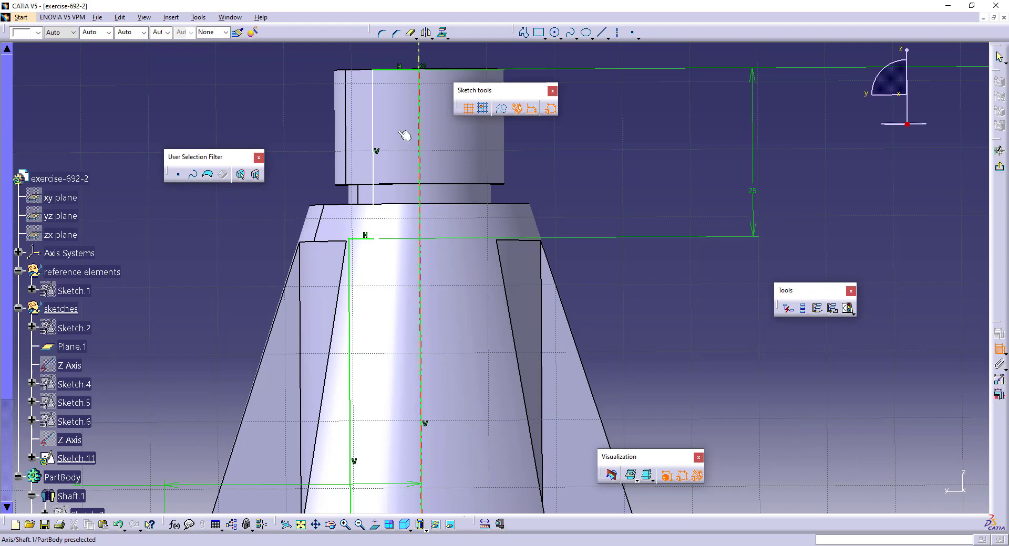
# Step: Dimension the profile's upper vertical edge from the central axis and set the offset to 15/2 mm
pyautogui.click(420, 138)
pyautogui.click(647, 184)
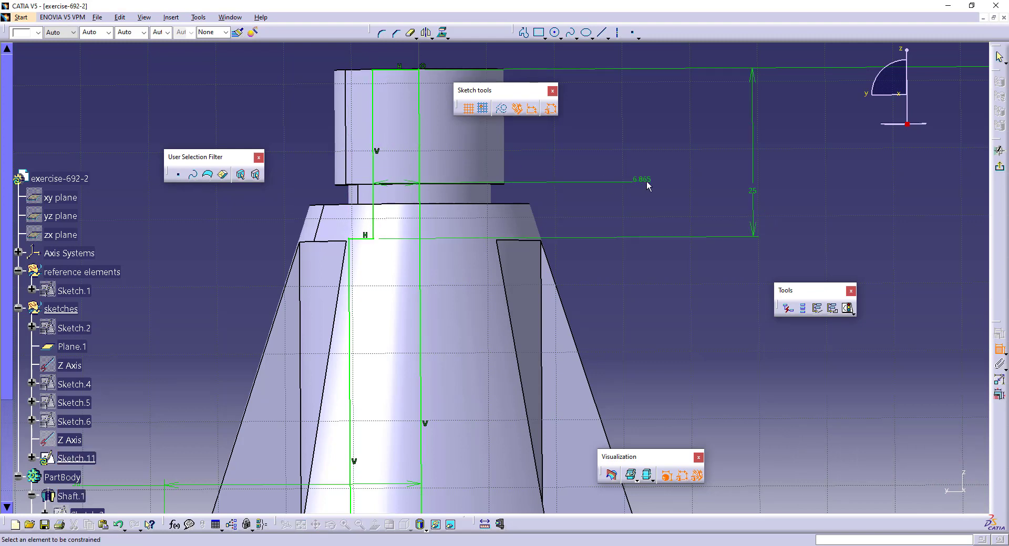
pyautogui.doubleClick(647, 184)
pyautogui.write('15/2')
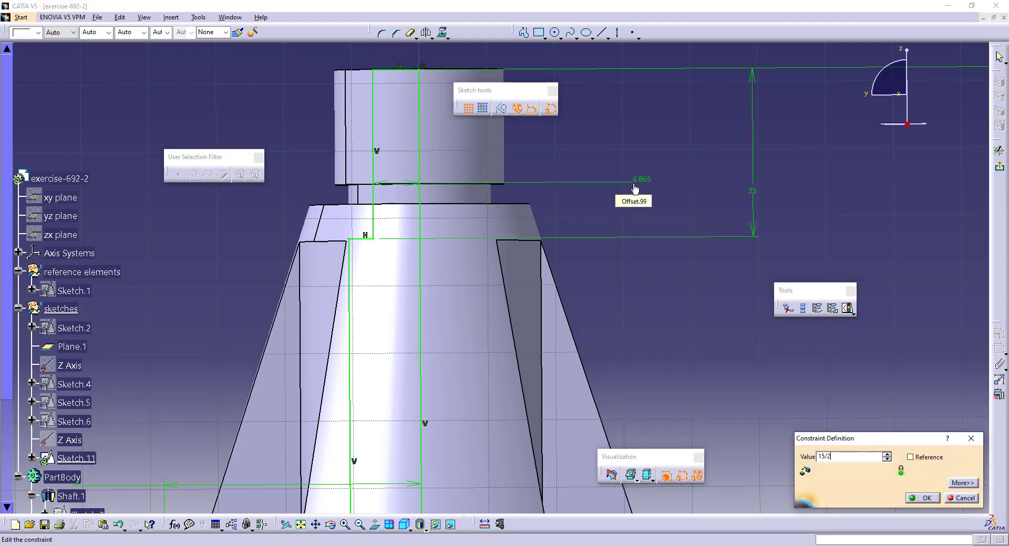
pyautogui.press('Return')
# Step: Exit the constrained profile sketch and define PartBody as the in-work object
pyautogui.moveTo(531, 264); pyautogui.dragTo(566, 356, button='middle')
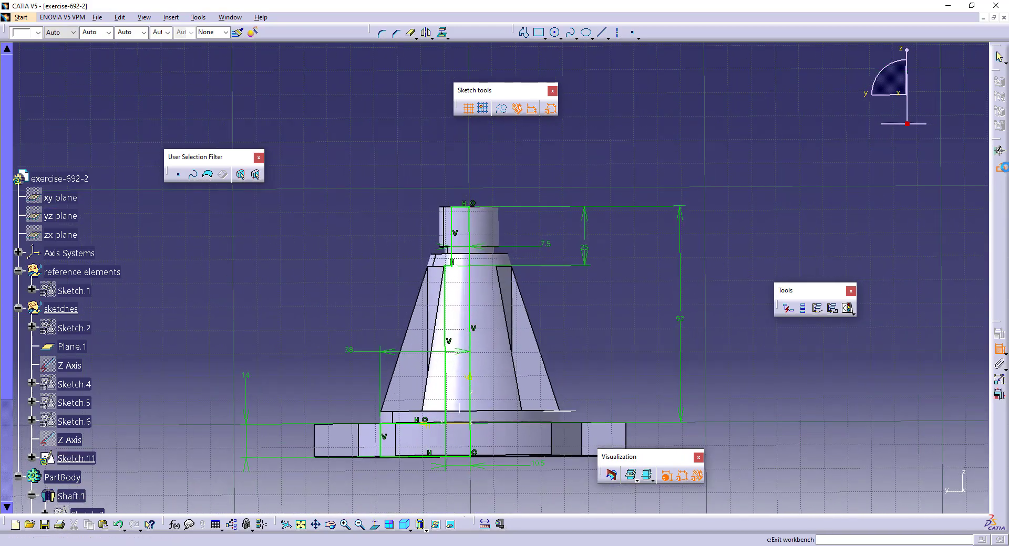
pyautogui.click(999, 167)
pyautogui.scroll(-3, 63, 328)
pyautogui.rightClick(62, 329)
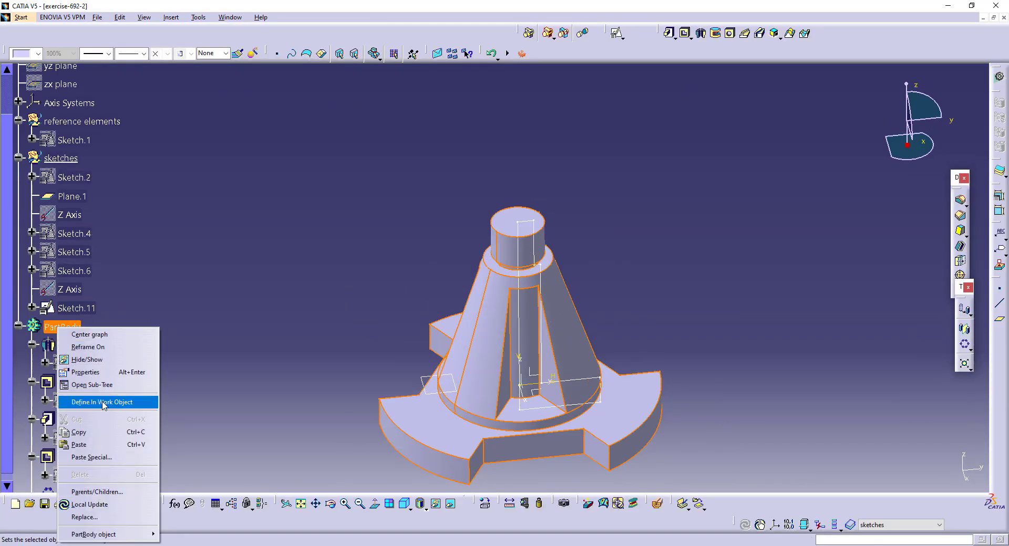
pyautogui.click(101, 401)
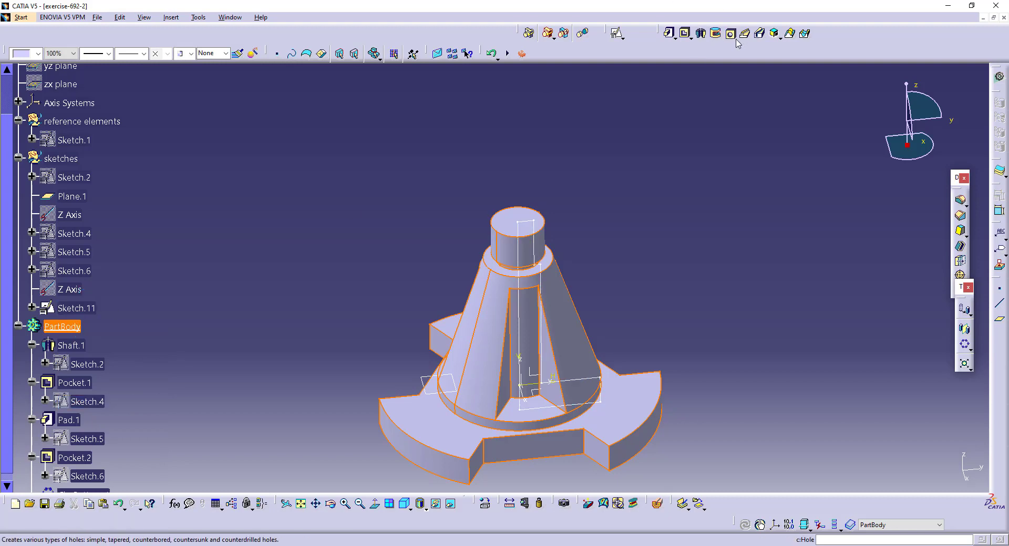
# Step: Cut a 360-degree groove from Sketch.11 about the part's central vertical axis to form the stepped bore
pyautogui.click(715, 33)
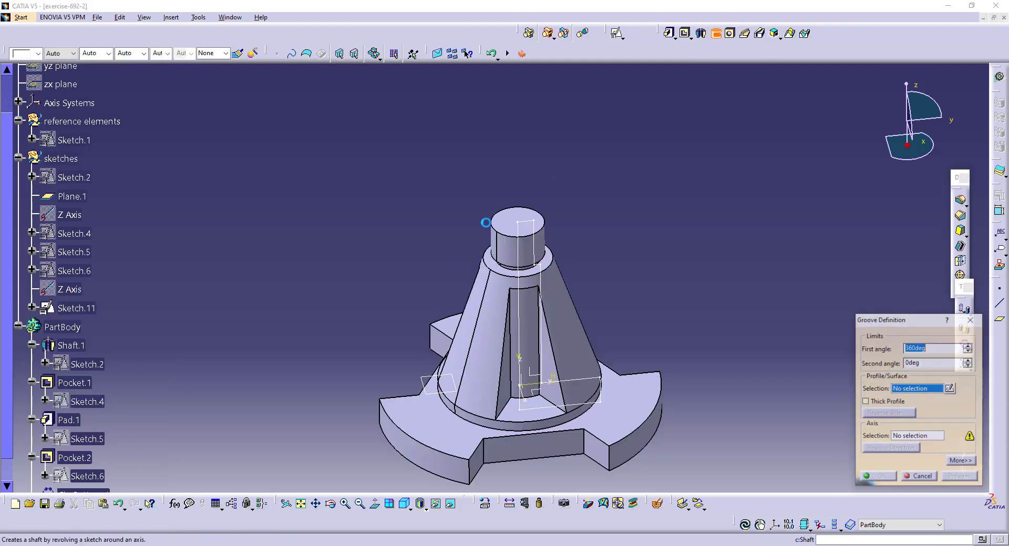
pyautogui.click(77, 308)
pyautogui.click(513, 275)
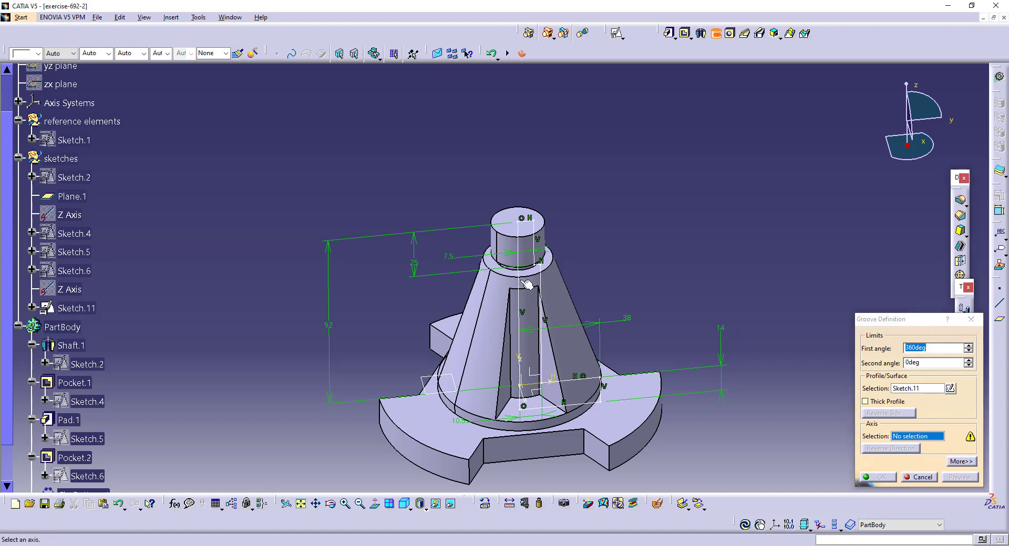
pyautogui.click(881, 478)
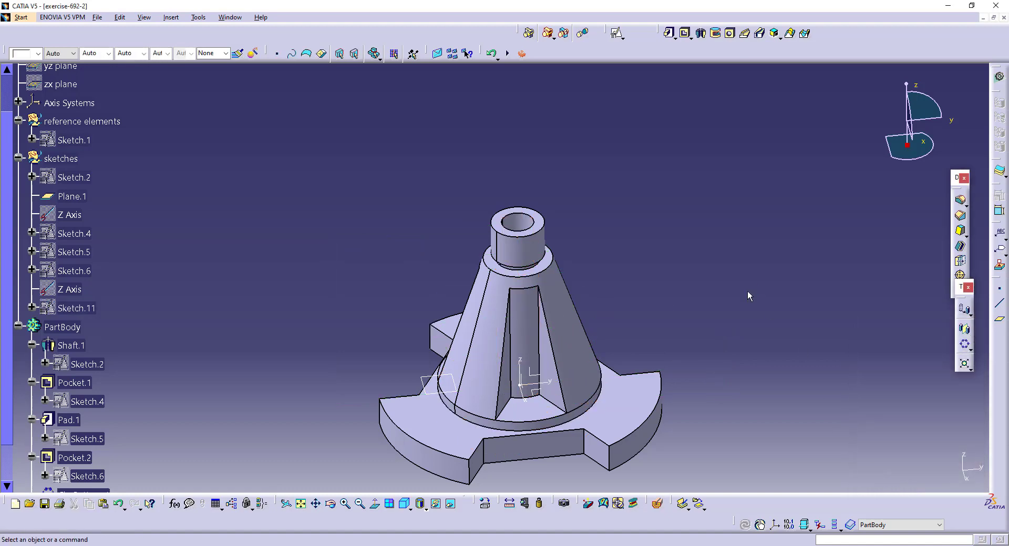
# Step: Open a positioned sketch on the absolute axis system's XY plane with implicit origin and orientation
pyautogui.moveTo(439, 367); pyautogui.dragTo(691, 270, button='middle')
pyautogui.moveTo(545, 314)
pyautogui.mouseDown(button='middle')
pyautogui.moveTo(707, 243)
pyautogui.moveTo(545, 302)
pyautogui.mouseUp(button='middle')
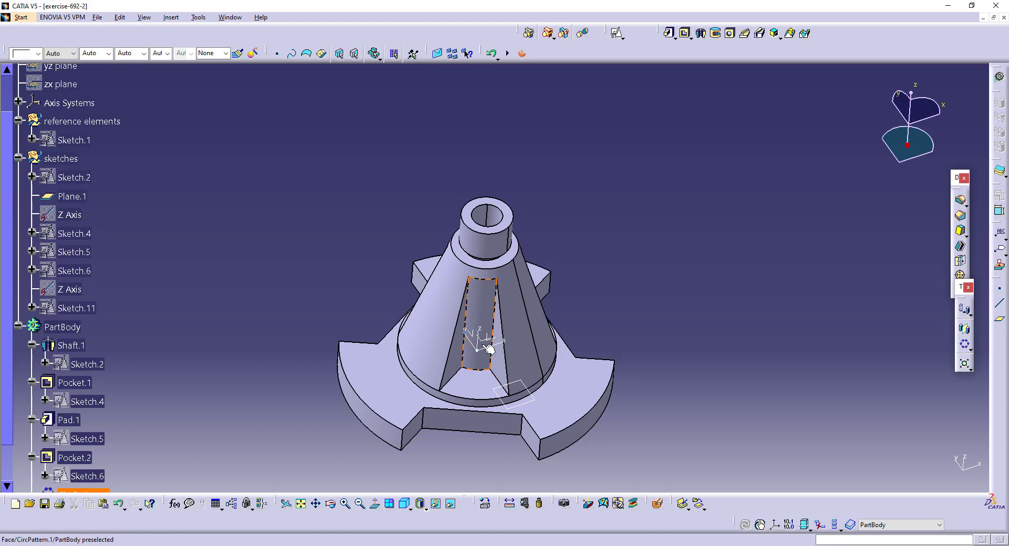
pyautogui.moveTo(494, 344); pyautogui.dragTo(525, 263, button='middle')
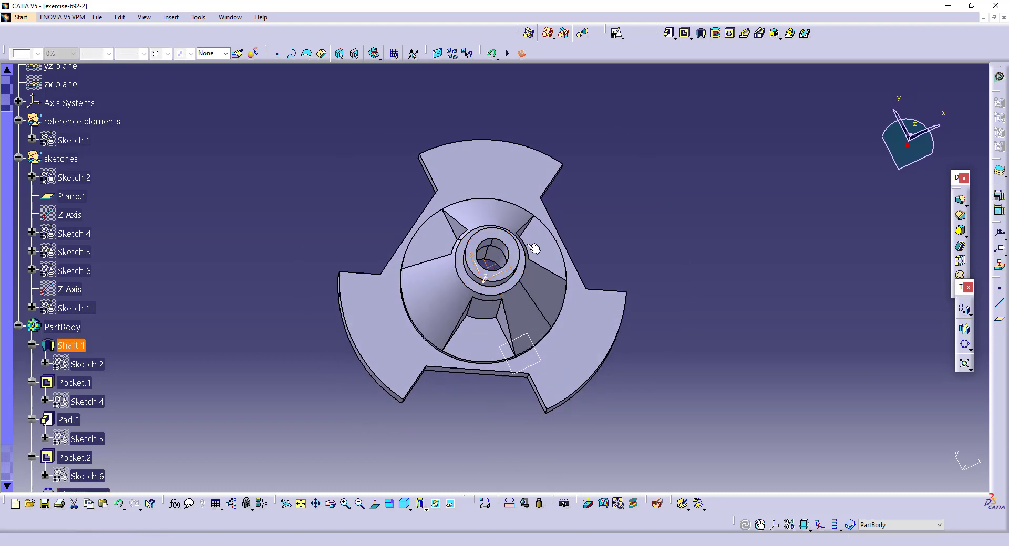
pyautogui.click(617, 33)
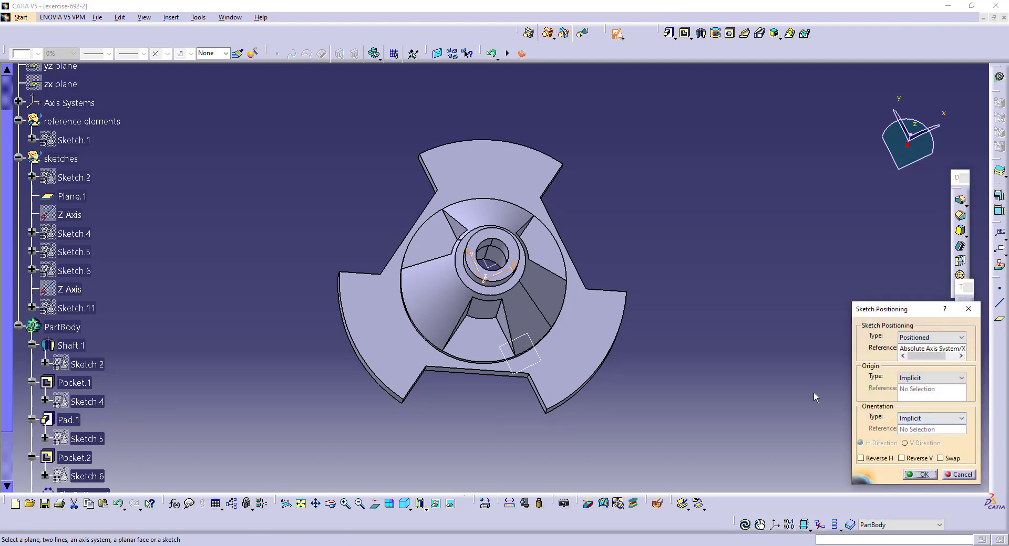
pyautogui.click(913, 474)
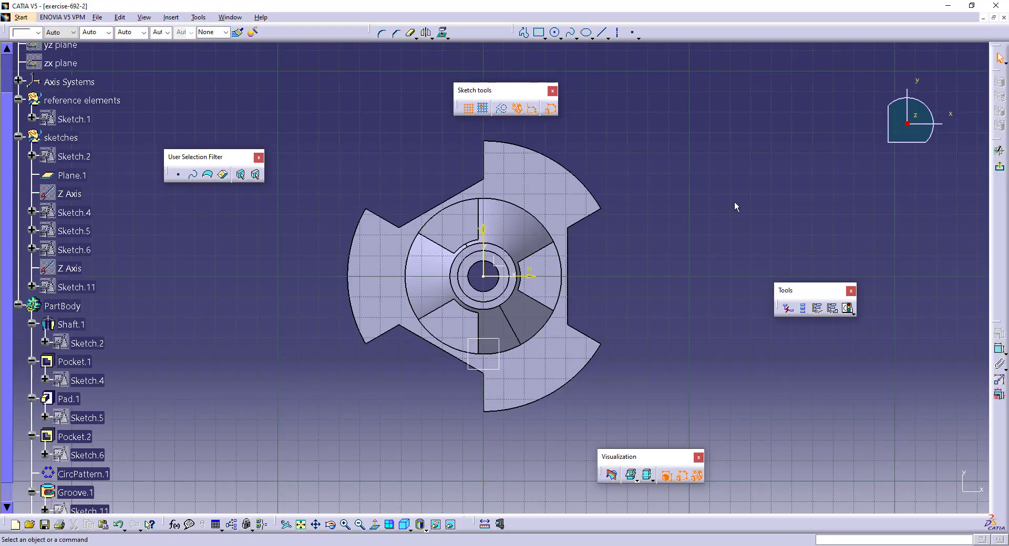
# Step: Sketch a circle on the negative-X flange lobe, centred on the horizontal axis, and set its diameter to 12 mm
pyautogui.click(555, 32)
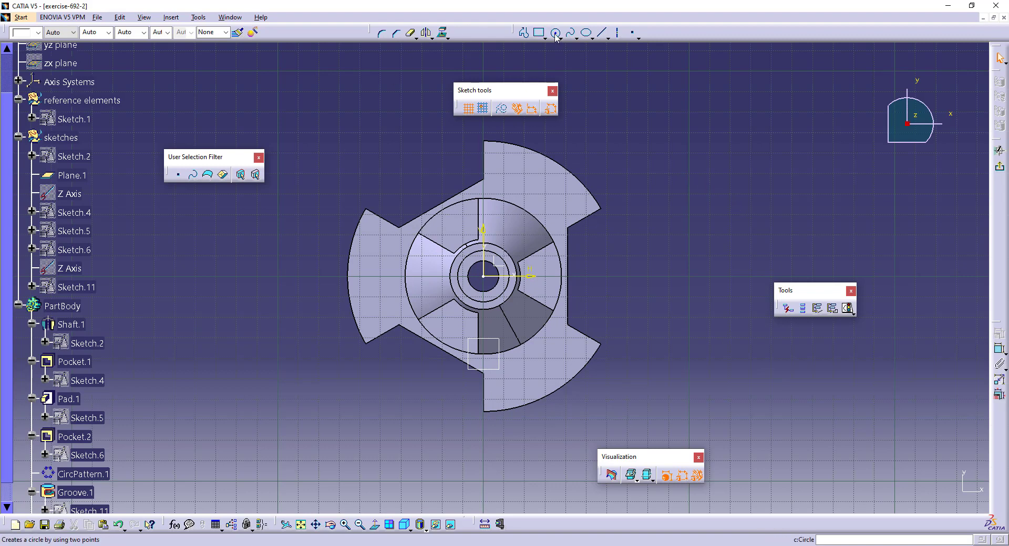
pyautogui.click(371, 276)
pyautogui.click(384, 272)
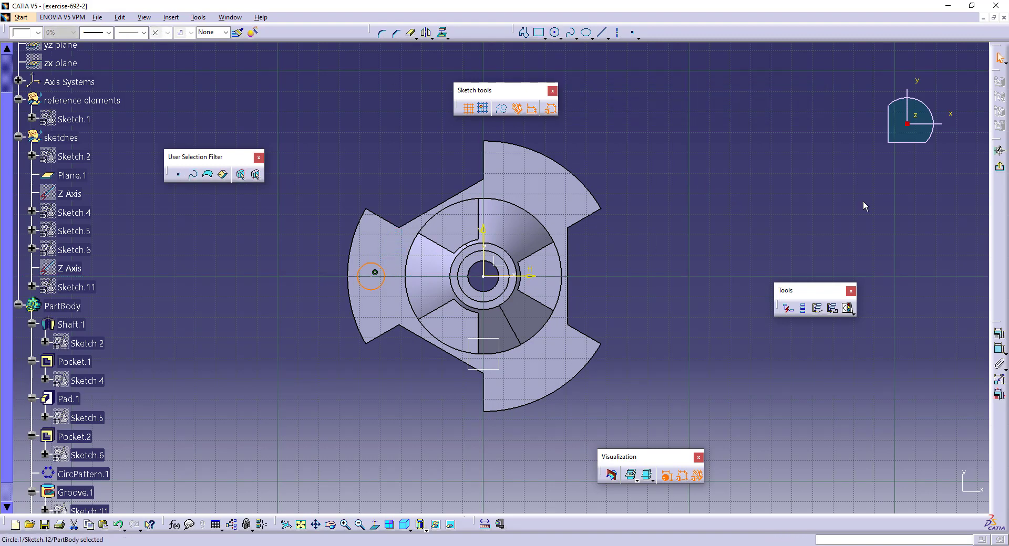
pyautogui.click(999, 334)
pyautogui.click(749, 160)
pyautogui.doubleClick(749, 159)
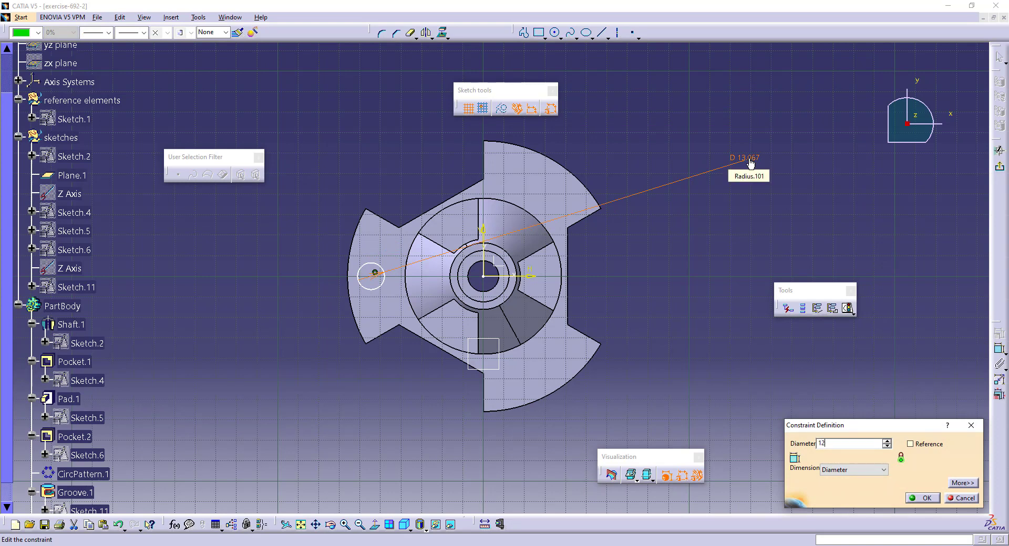
pyautogui.write('12')
pyautogui.press('Return')
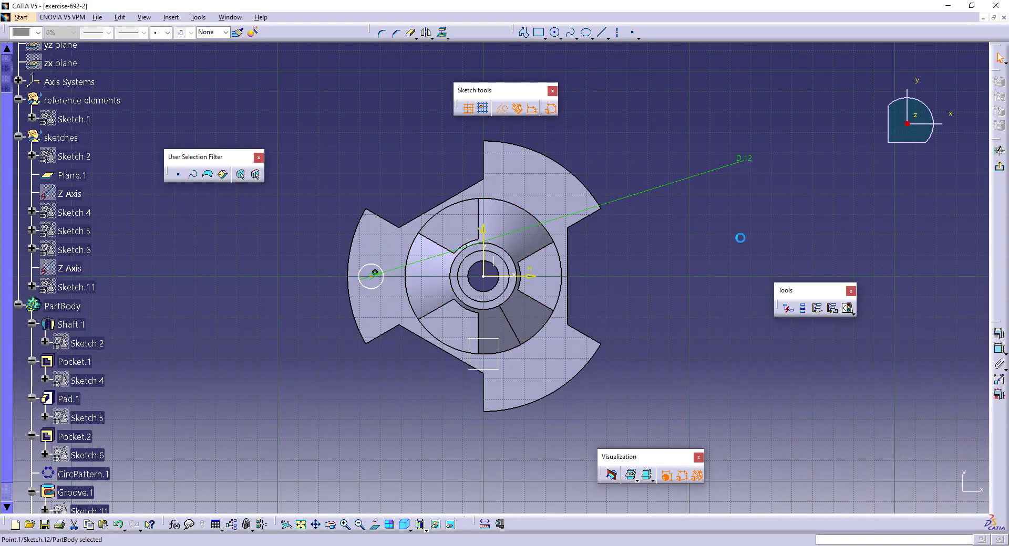
# Step: Dimension the circle's centre from the vertical sketch axis and set the offset to 107/2 mm
pyautogui.click(998, 349)
pyautogui.click(483, 231)
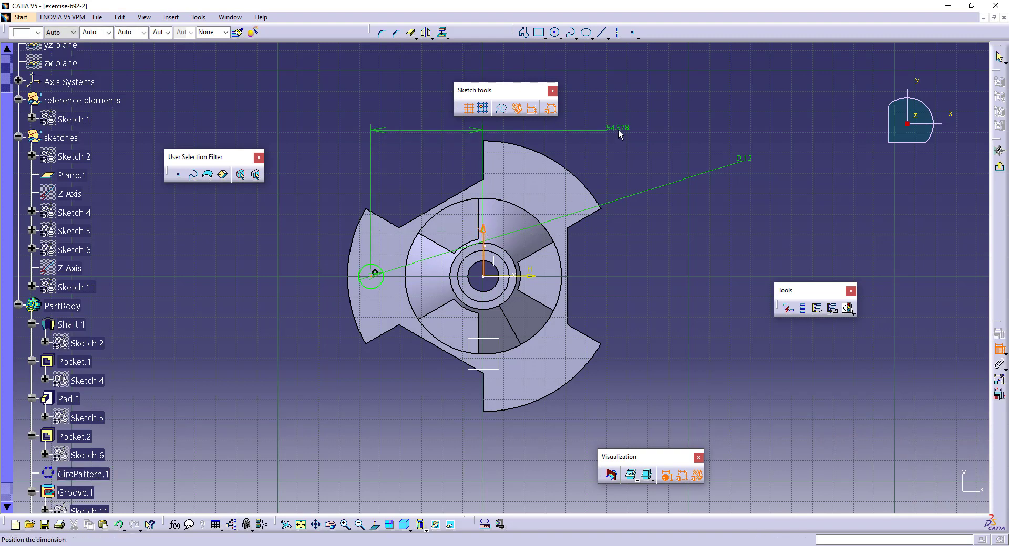
pyautogui.click(619, 134)
pyautogui.doubleClick(619, 133)
pyautogui.write('107/2')
pyautogui.press('Return')
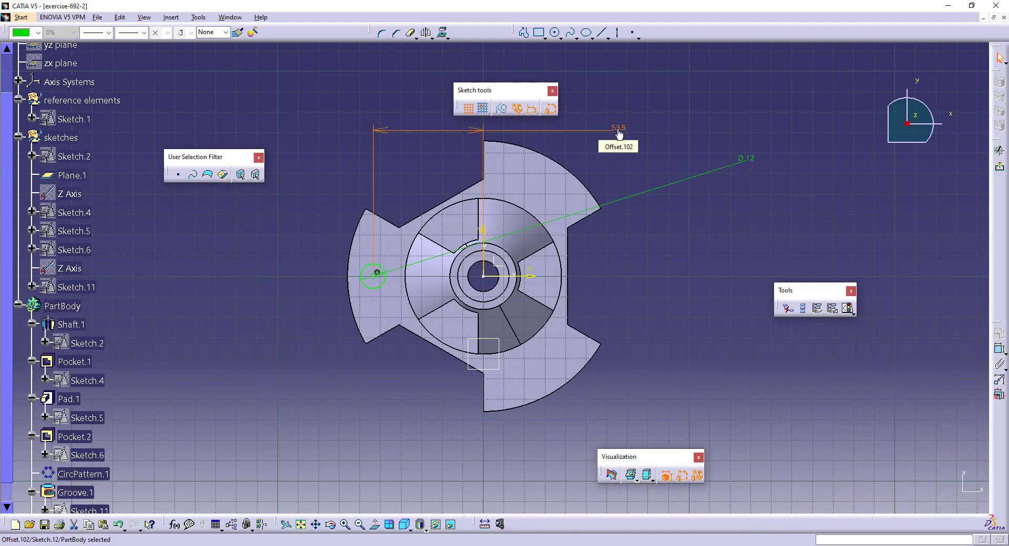
# Step: Exit the sketch, cut the 12 mm circle as a pocket in the flange, and reorder that pocket directly after Pocket.2
pyautogui.click(1000, 166)
pyautogui.click(684, 33)
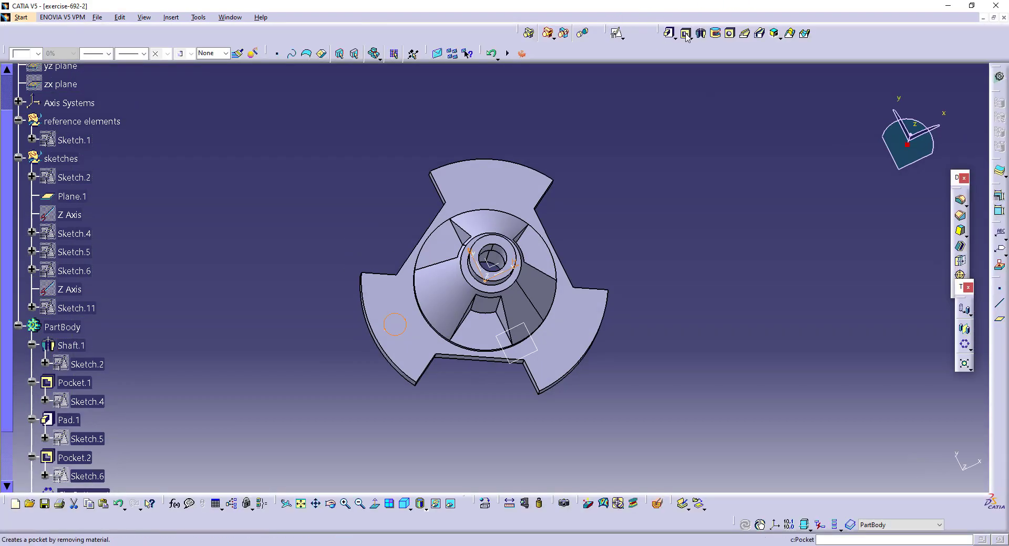
pyautogui.click(687, 331)
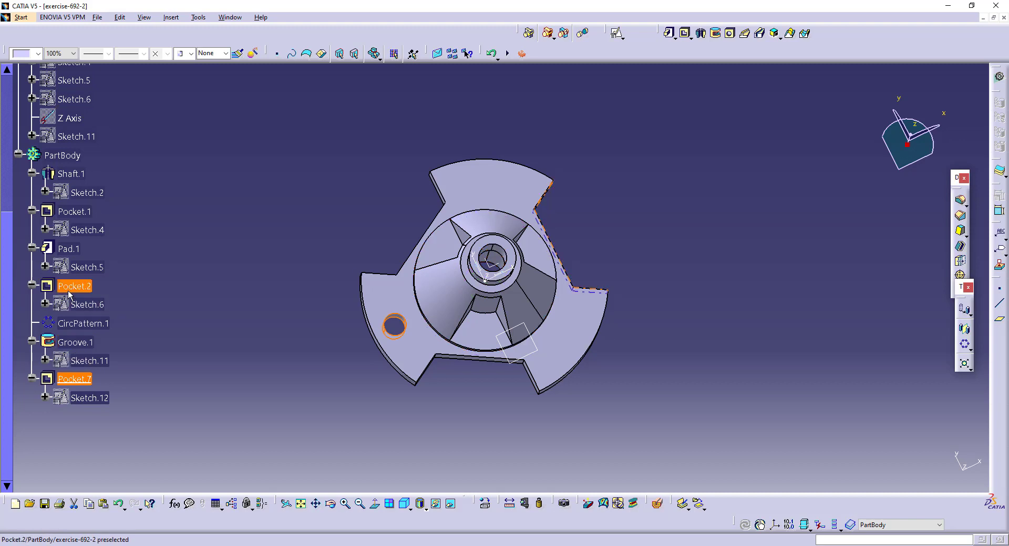
pyautogui.moveTo(75, 382); pyautogui.dragTo(61, 288)
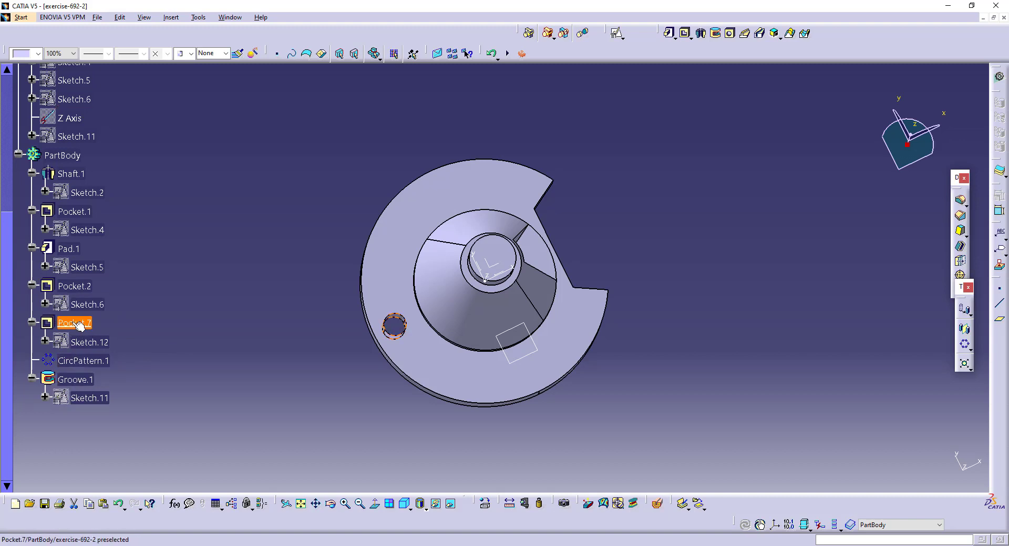
# Step: Add Pocket.7 to the objects repeated by CircPattern.1 and define PartBody as the in-work object
pyautogui.doubleClick(79, 360)
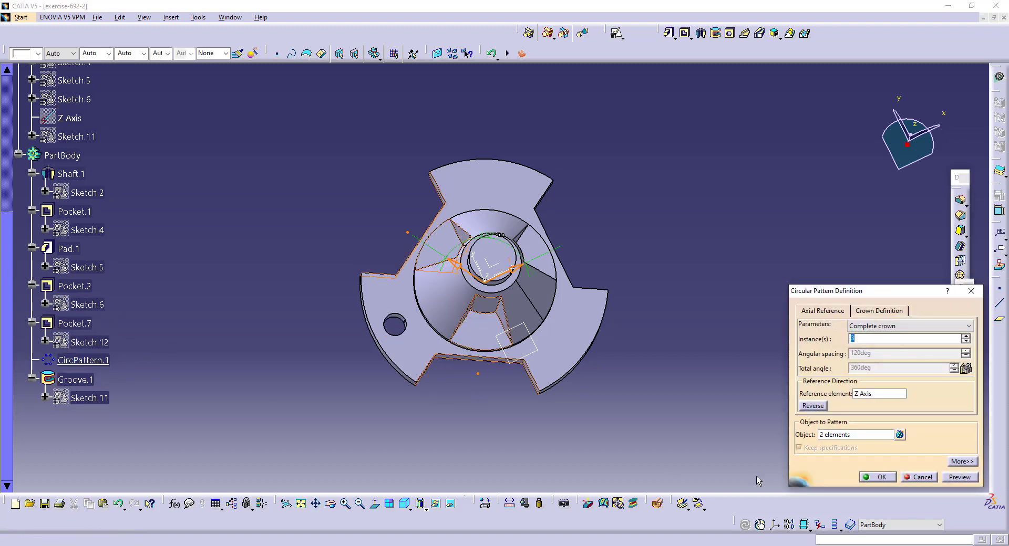
pyautogui.click(850, 438)
pyautogui.click(59, 328)
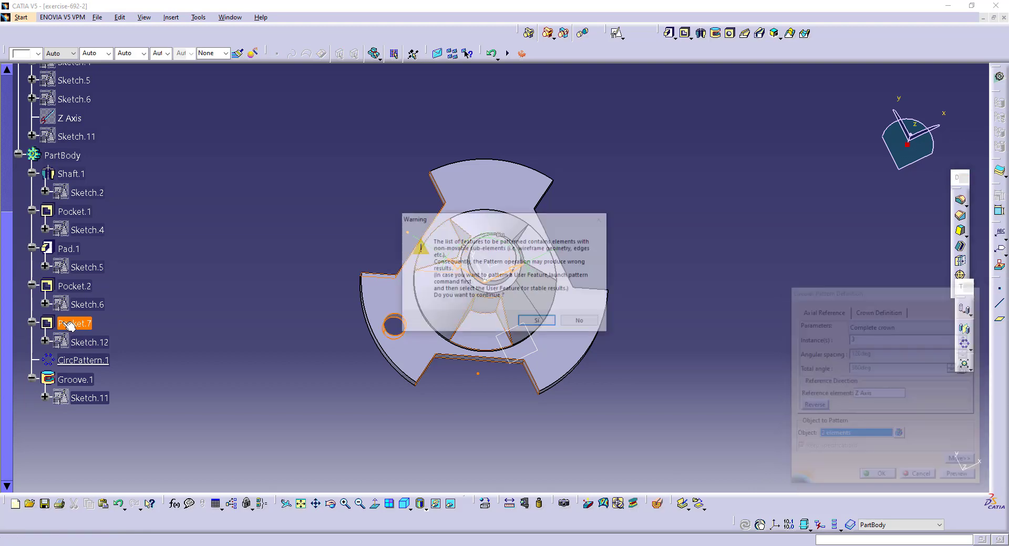
pyautogui.click(538, 326)
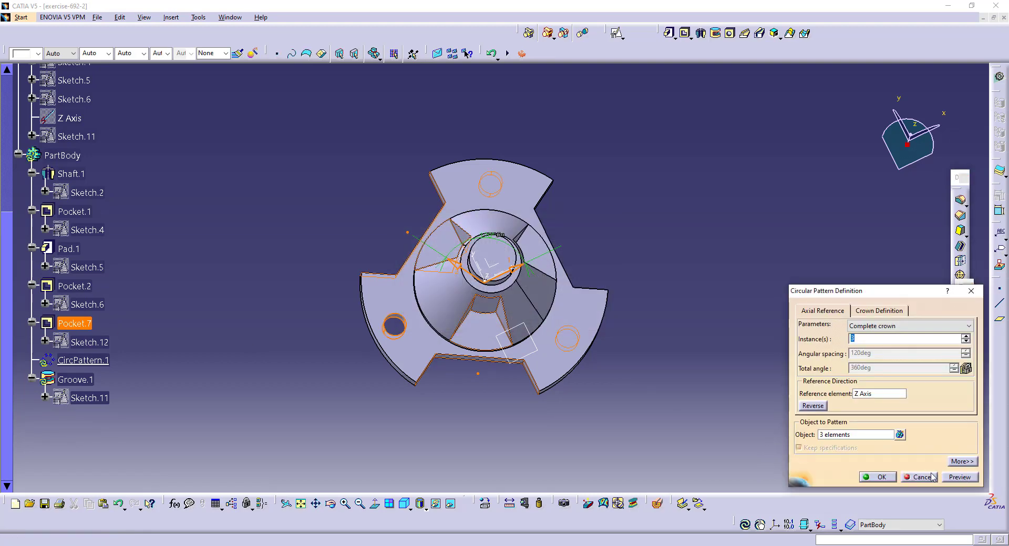
pyautogui.click(880, 477)
pyautogui.rightClick(59, 154)
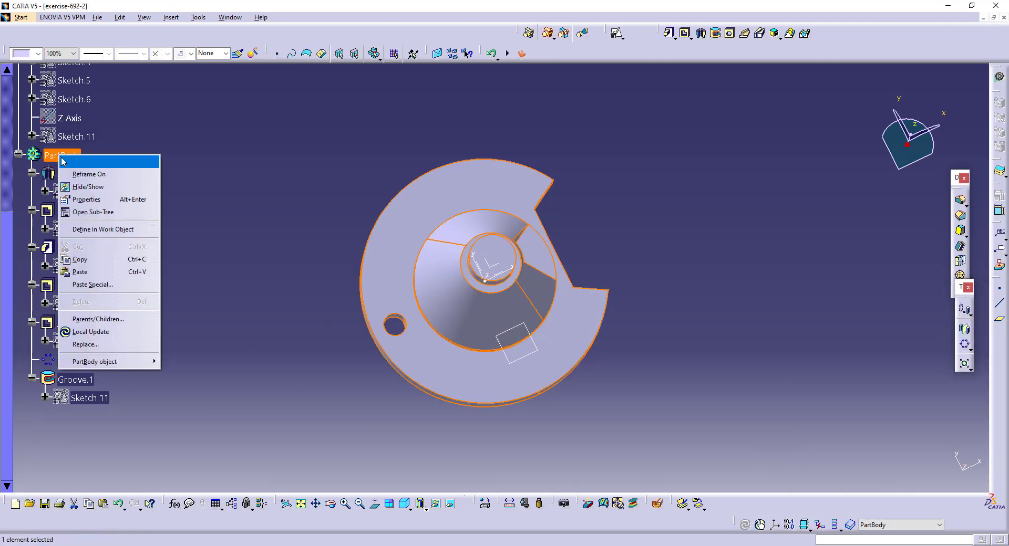
pyautogui.click(79, 226)
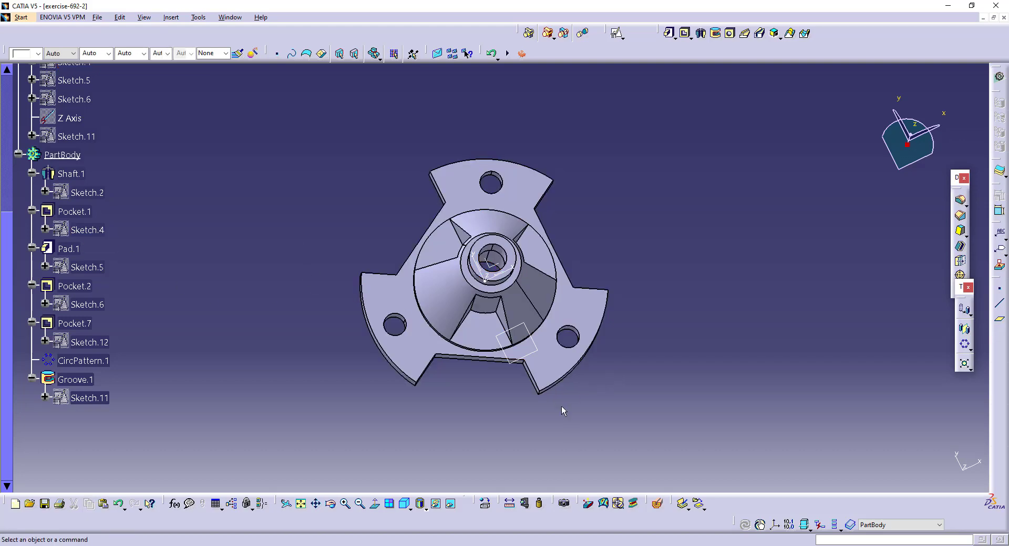
# Step: Fillet the six long inner edges of the three cone pockets with a 5 mm radius and tangency selection
pyautogui.moveTo(562, 409); pyautogui.dragTo(539, 314, button='middle')
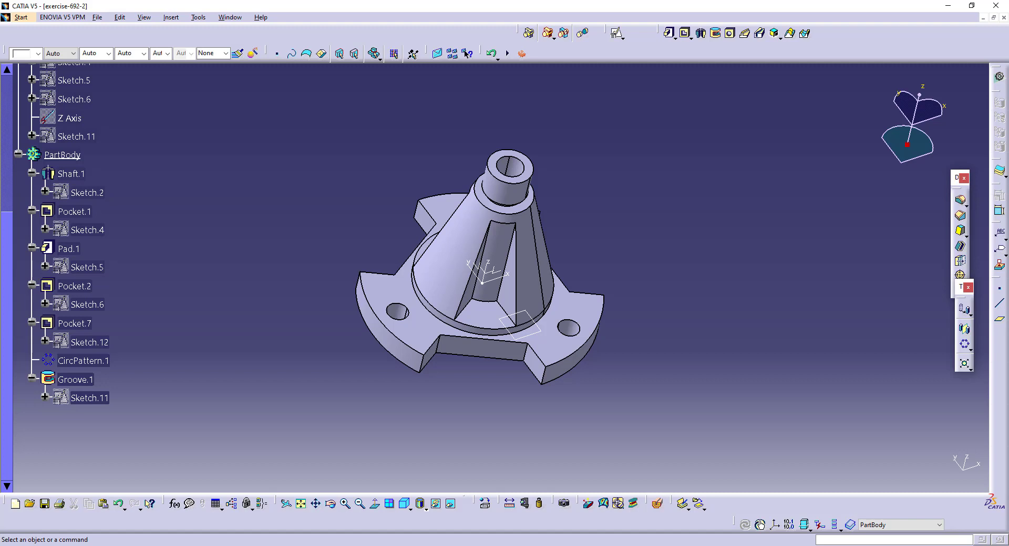
pyautogui.click(961, 201)
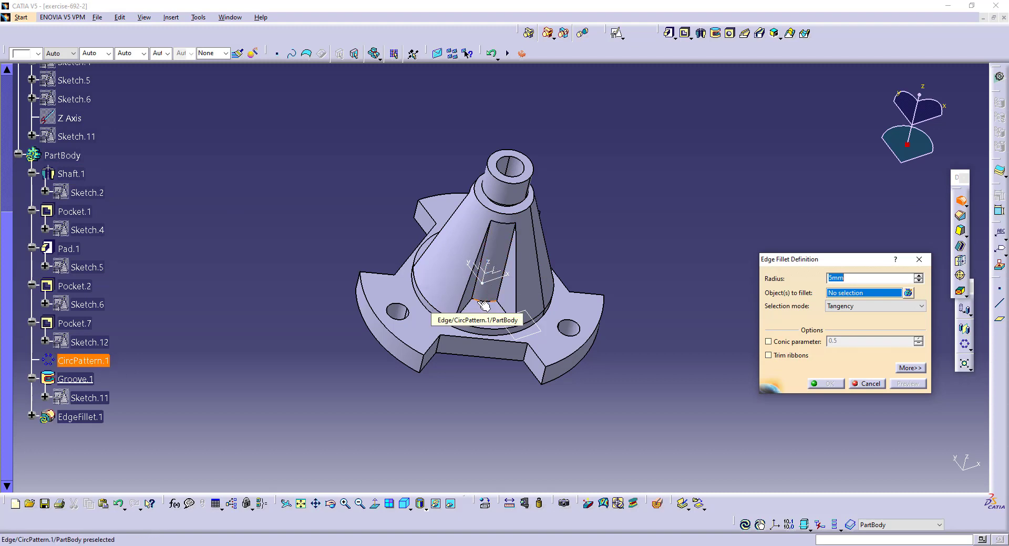
pyautogui.click(489, 252)
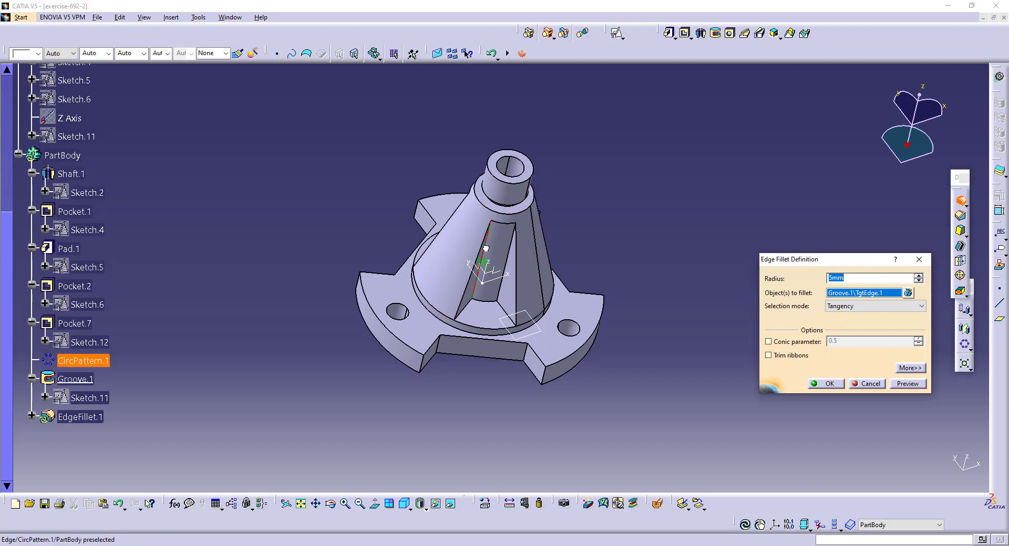
pyautogui.click(506, 271)
pyautogui.moveTo(505, 271); pyautogui.dragTo(322, 344, button='middle')
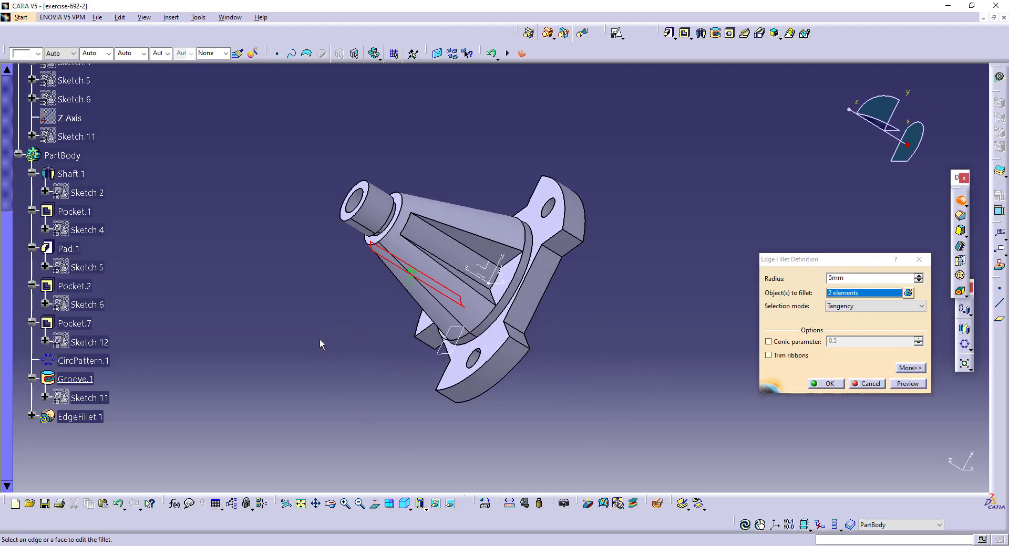
pyautogui.click(455, 270)
pyautogui.moveTo(375, 328); pyautogui.dragTo(586, 402, button='middle')
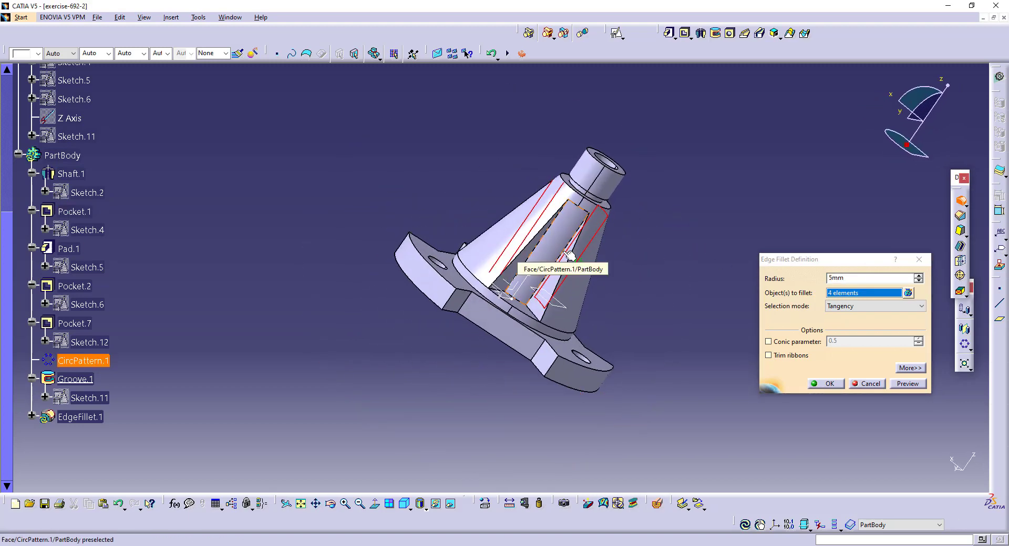
pyautogui.keyDown('ctrl'); pyautogui.moveTo(560, 260); pyautogui.dragTo(589, 255, button='middle'); pyautogui.keyUp('ctrl')
pyautogui.click(576, 239)
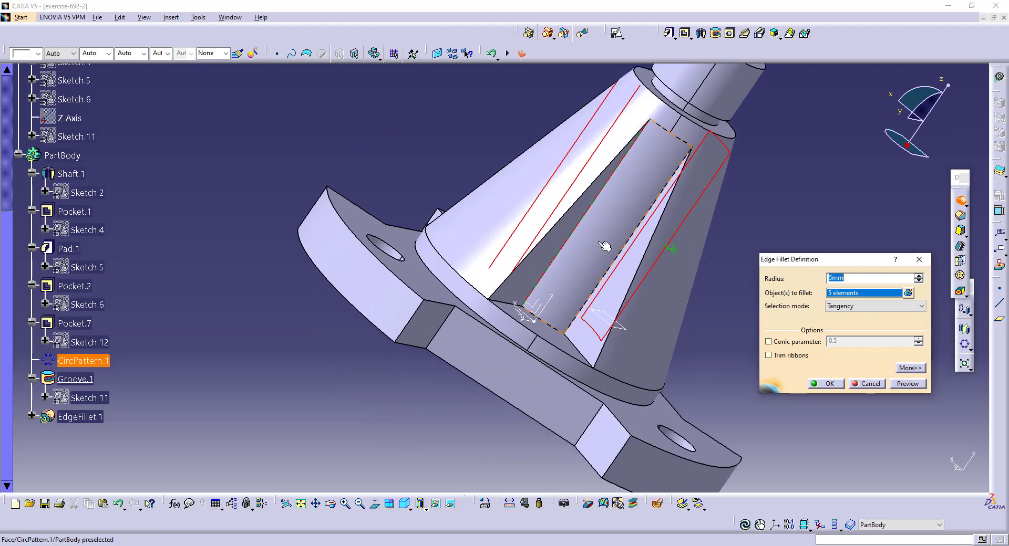
pyautogui.click(904, 387)
pyautogui.doubleClick(868, 274)
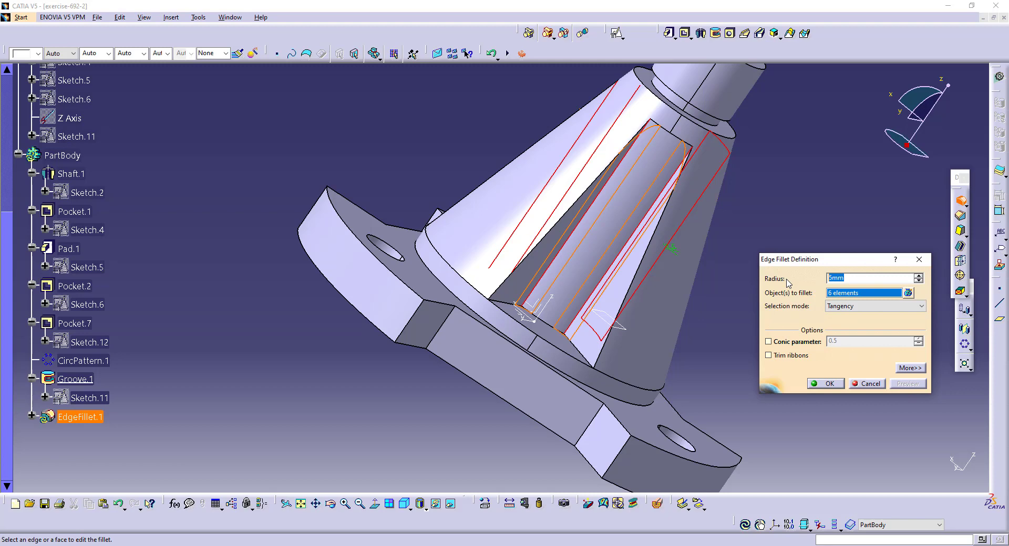
pyautogui.click(829, 384)
# Step: Chamfer the outer top edge of the upper cylinder with a length of 1 mm and an angle of 45 degrees
pyautogui.moveTo(824, 360); pyautogui.dragTo(501, 366, button='middle')
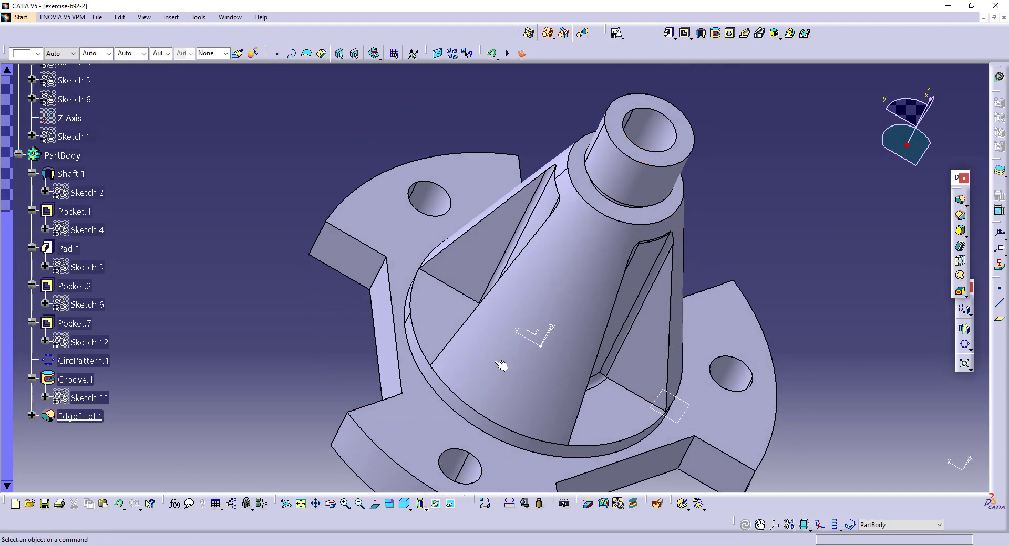
pyautogui.click(960, 216)
pyautogui.click(647, 165)
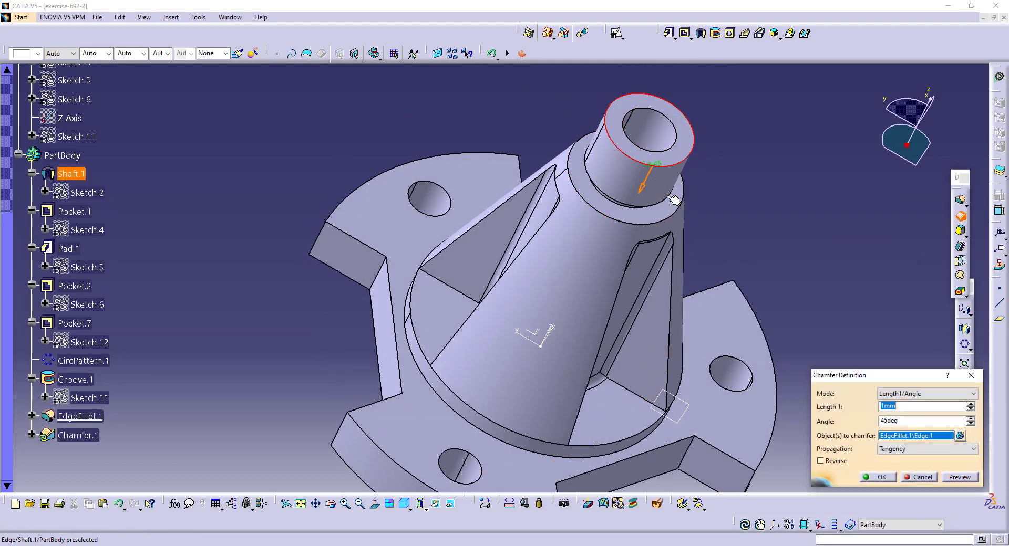
pyautogui.click(877, 477)
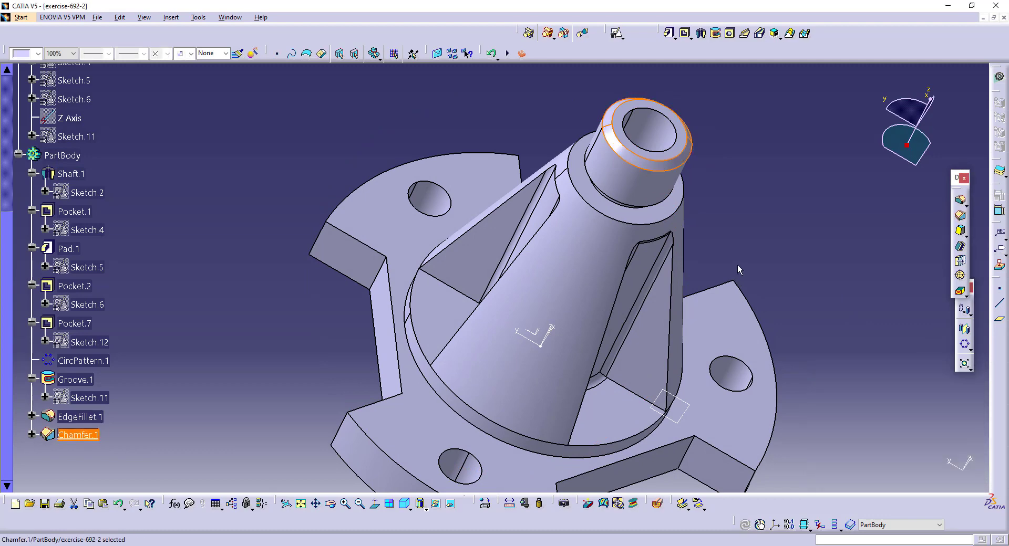
# Step: Switch the part's display to the customized view parameters
pyautogui.moveTo(737, 265); pyautogui.dragTo(685, 171, button='middle')
pyautogui.click(426, 509)
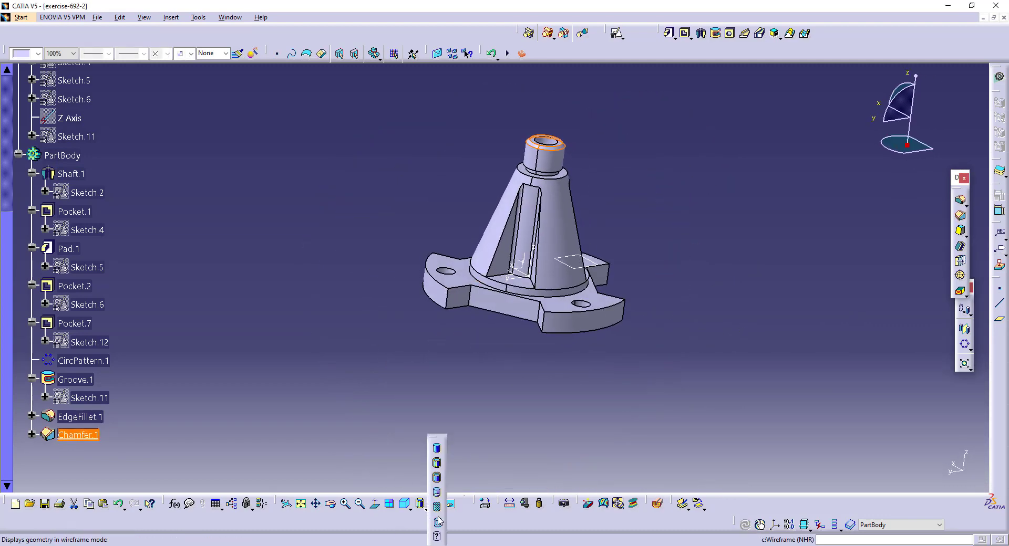
pyautogui.click(436, 537)
pyautogui.click(922, 481)
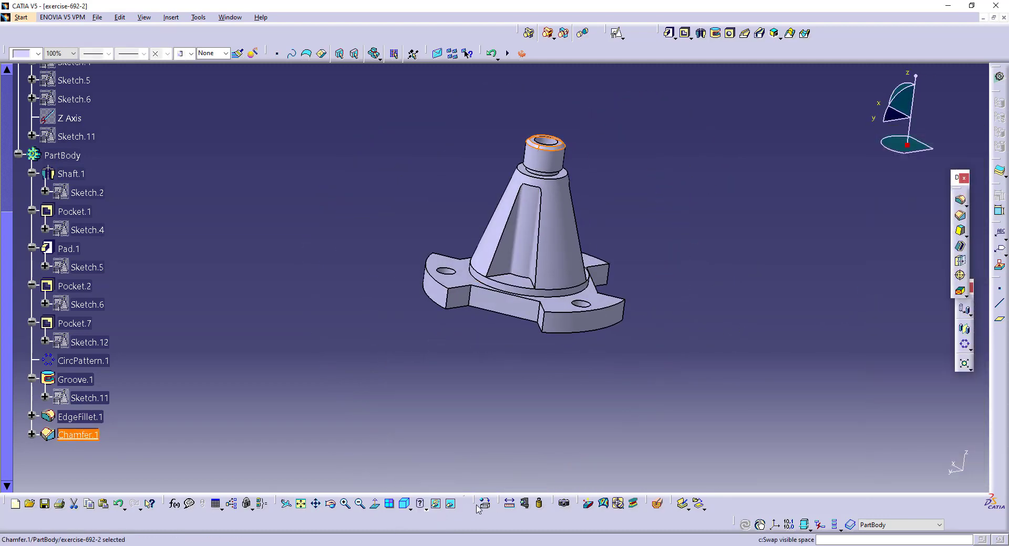
# Step: Apply the Iron material from the metal family of the default material catalog to PartBody
pyautogui.click(485, 503)
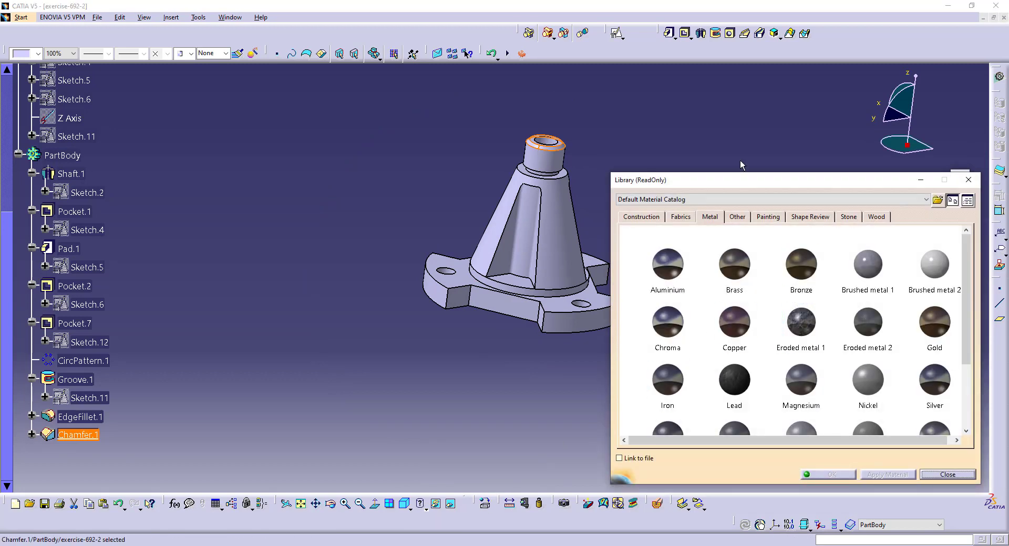
pyautogui.scroll(-1, 861, 361)
pyautogui.click(667, 345)
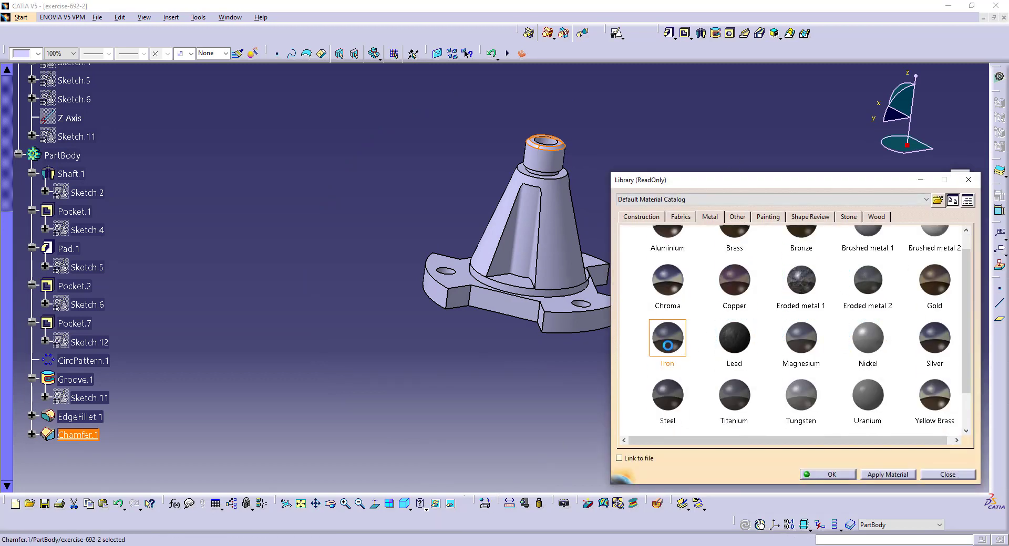
pyautogui.click(896, 474)
pyautogui.click(831, 475)
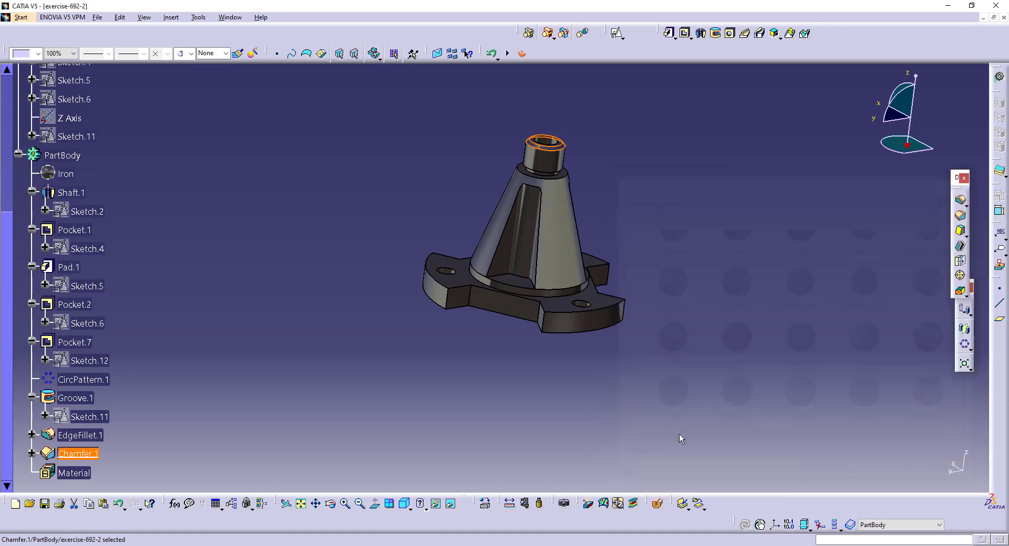
# Step: Clear the selection and hide the specification tree to present the finished part
pyautogui.rightClick(59, 157)
pyautogui.click(204, 157)
pyautogui.click(204, 156)
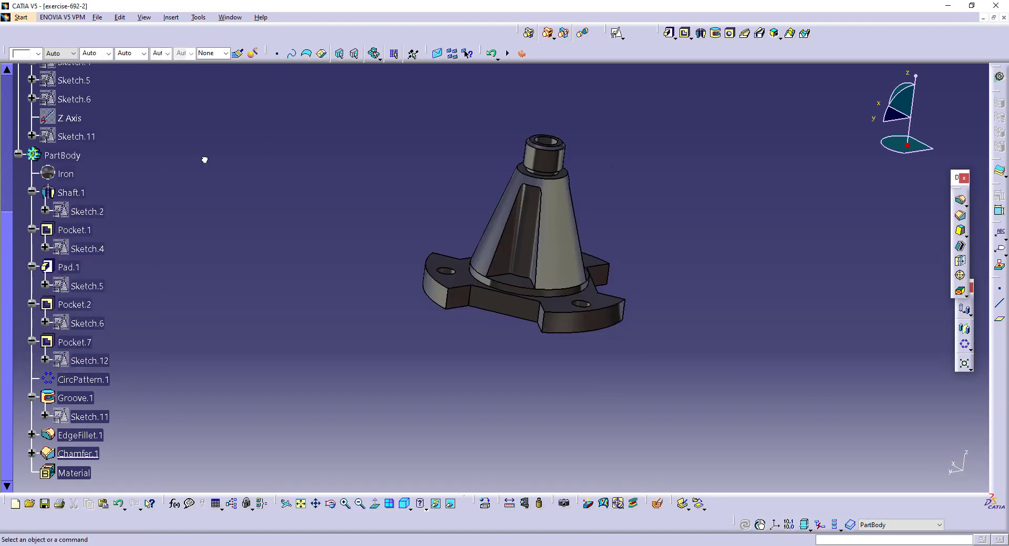
pyautogui.press('F3')
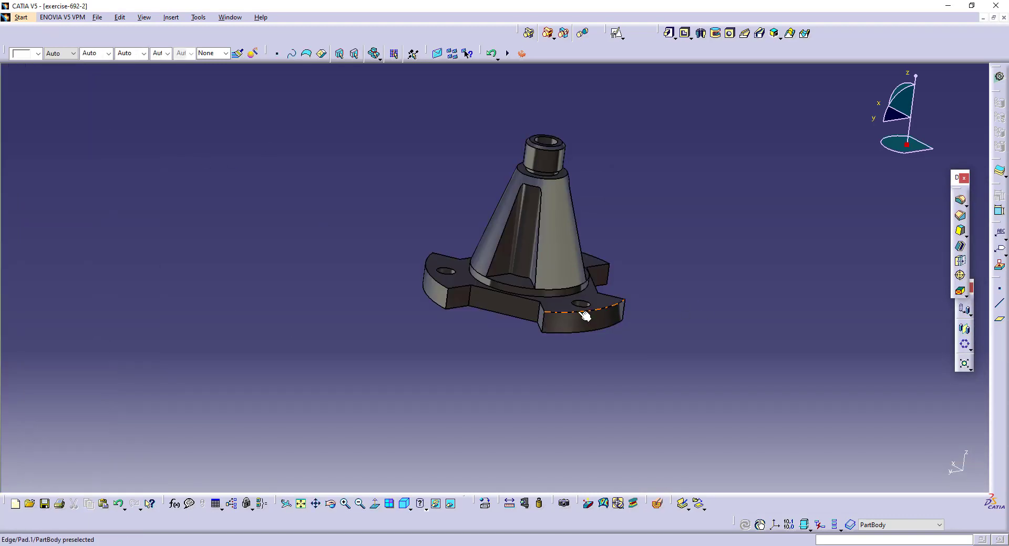
pyautogui.moveTo(585, 315); pyautogui.dragTo(630, 363, button='middle')
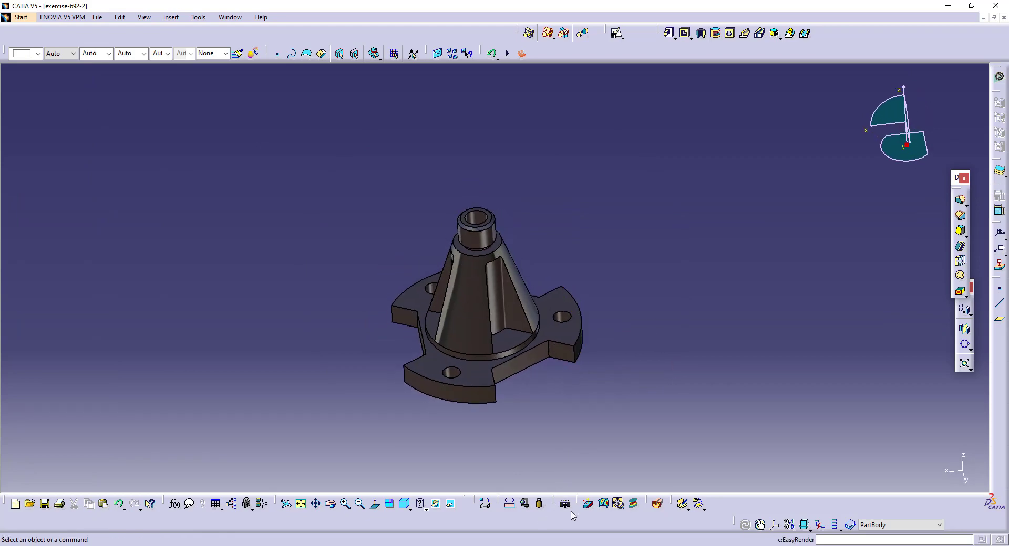